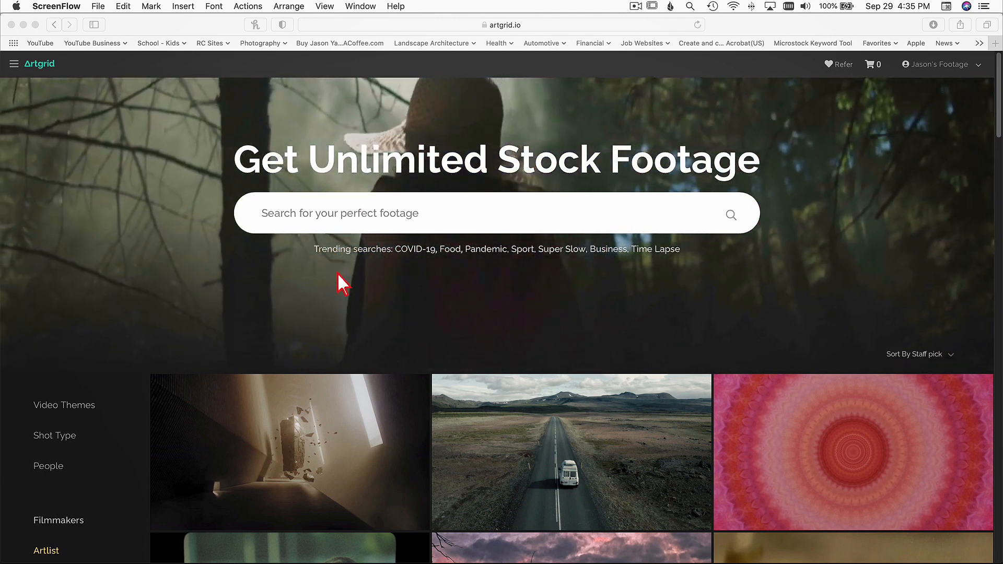
Step: Browse the staff-picked stock footage clips on the home page and return to the footage search field
scroll(216, 300, down, 2)
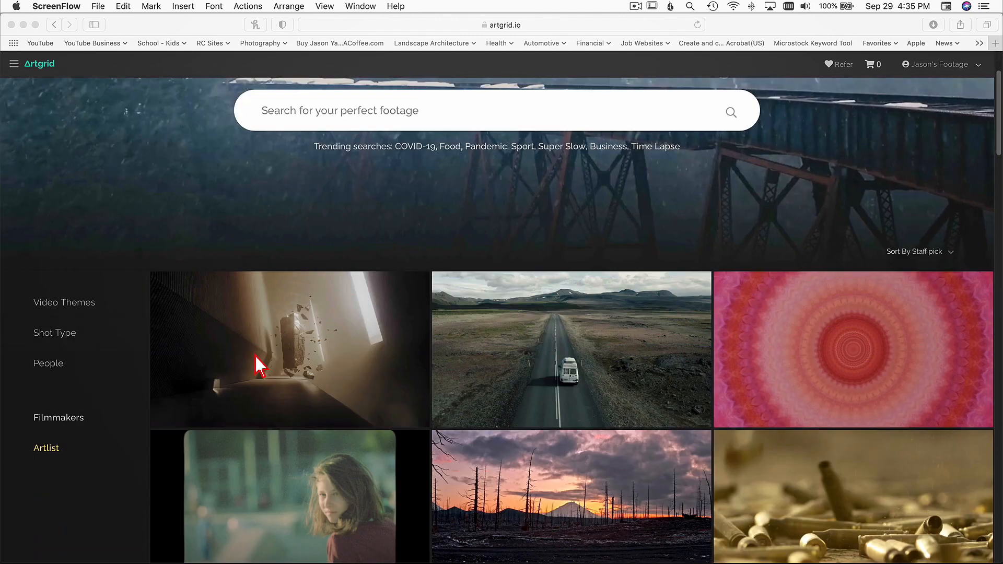
scroll(629, 363, down, 15)
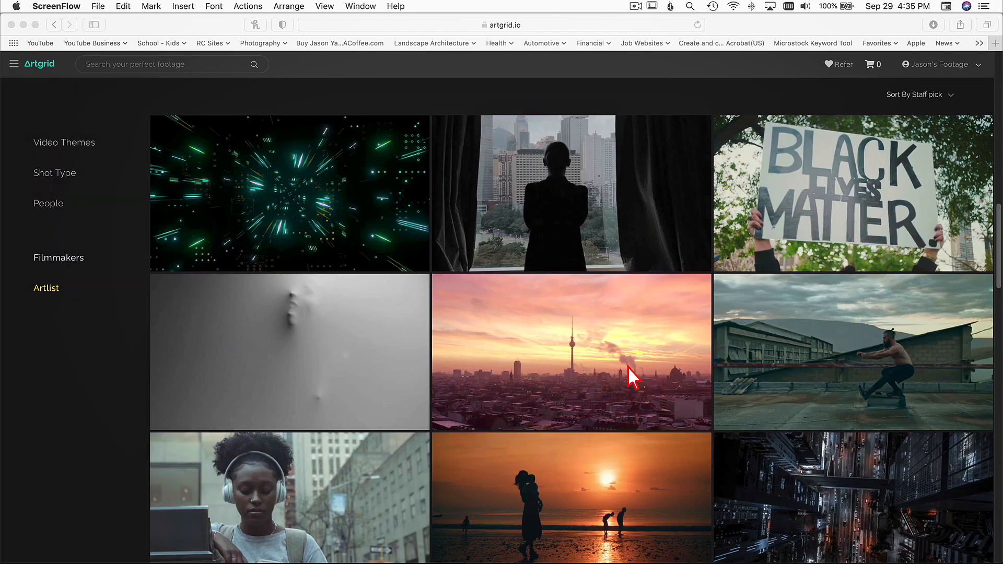
click(534, 362)
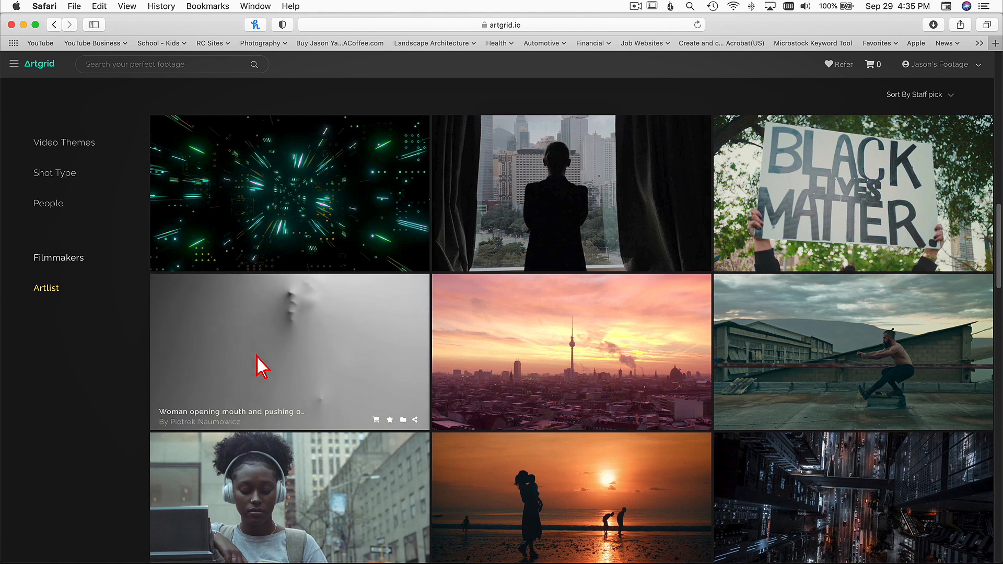
scroll(256, 356, down, 9)
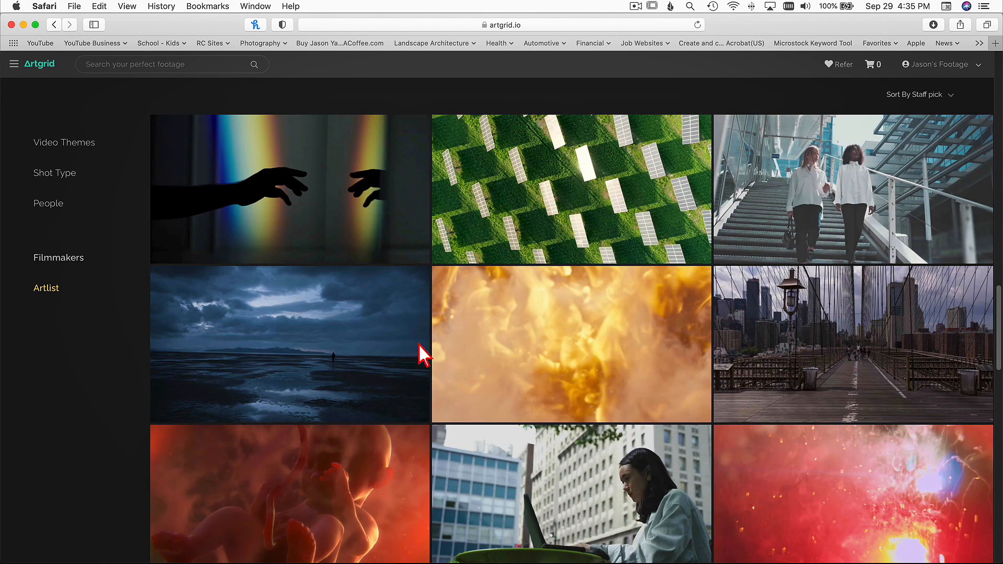
scroll(541, 358, up, 20)
click(481, 222)
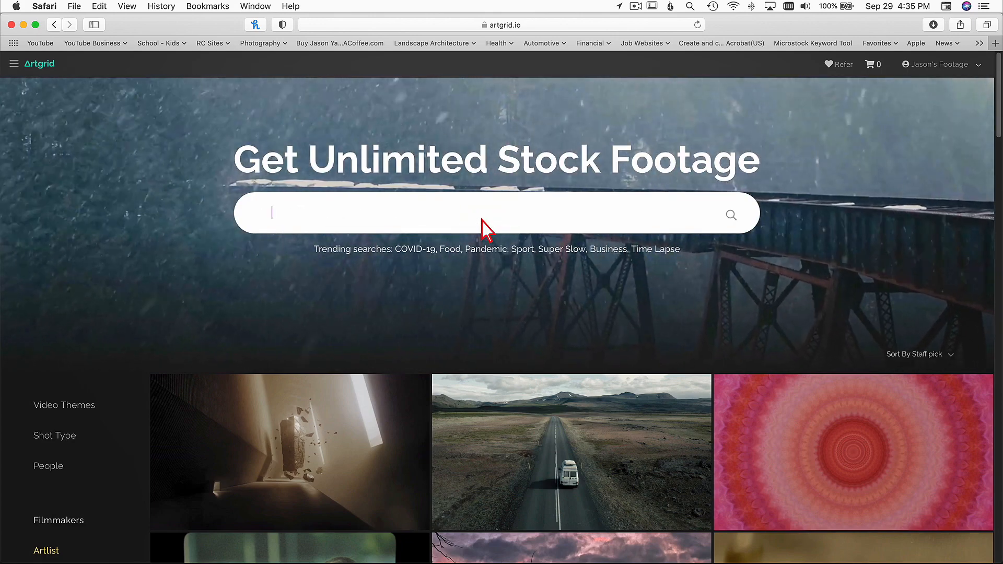
Step: Filter the footage by the Technology & Science video theme
scroll(127, 324, down, 1)
scroll(94, 347, down, 3)
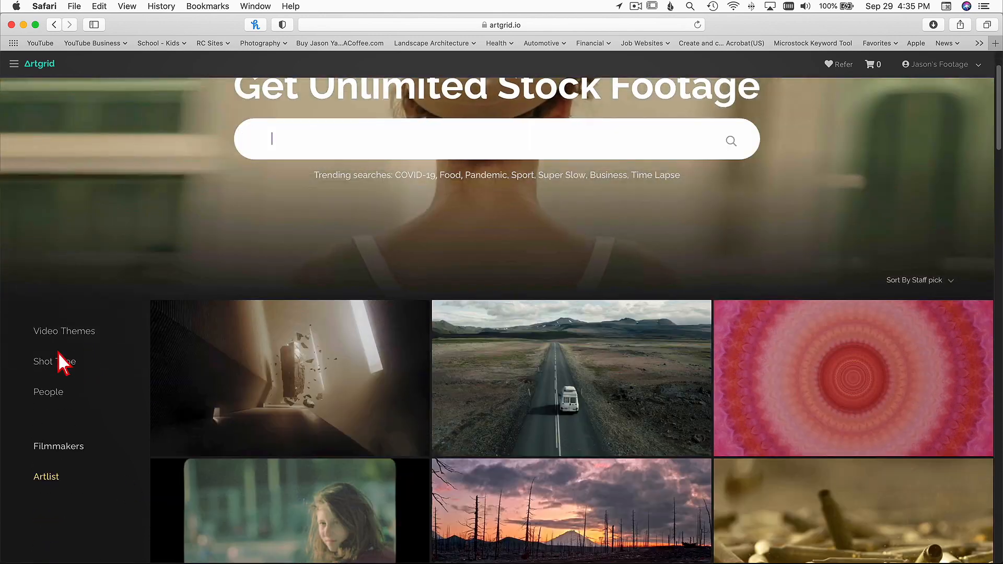
click(42, 334)
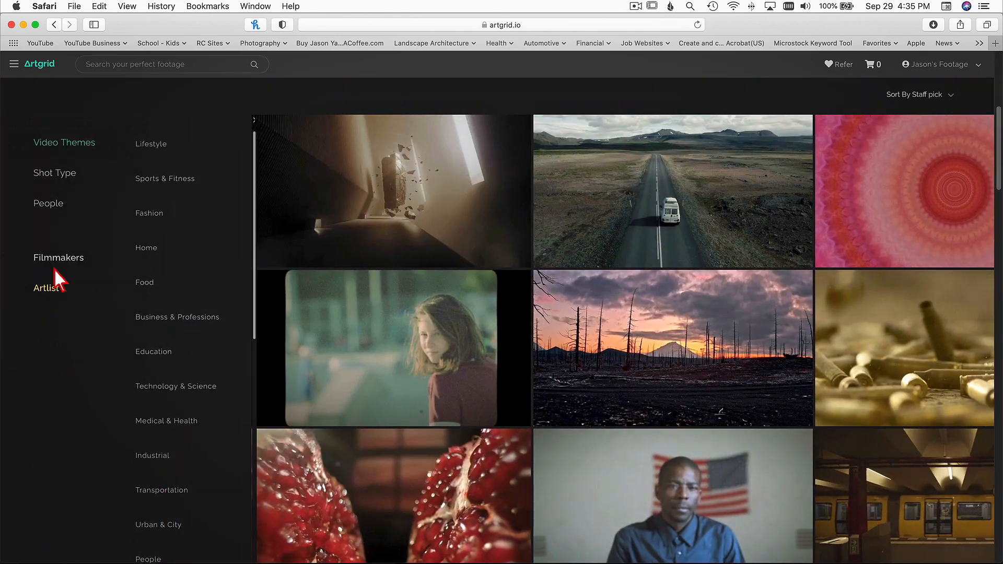
scroll(172, 332, down, 3)
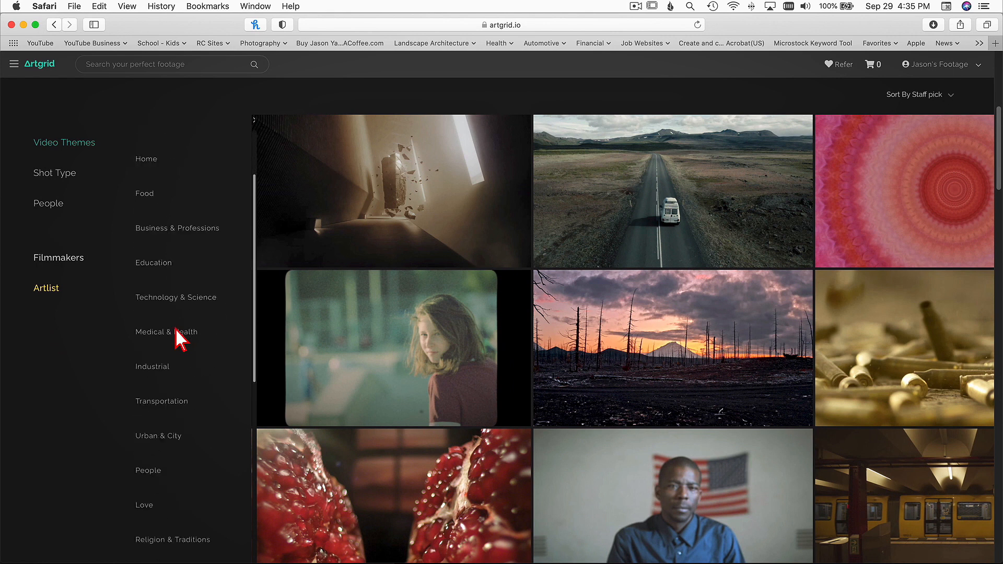
click(180, 299)
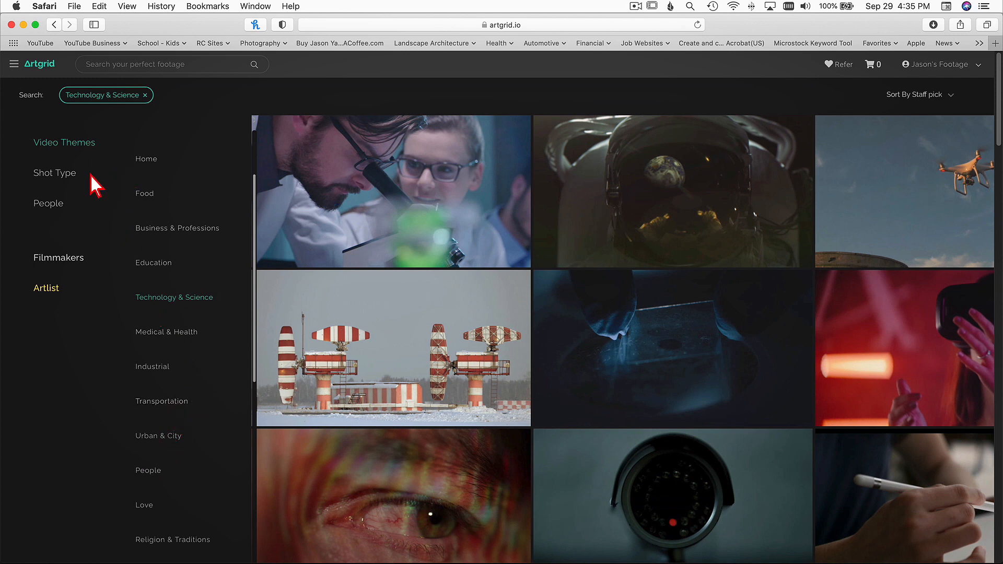
Step: Examine the Shot Type and People filter options available for the Technology & Science footage
click(52, 179)
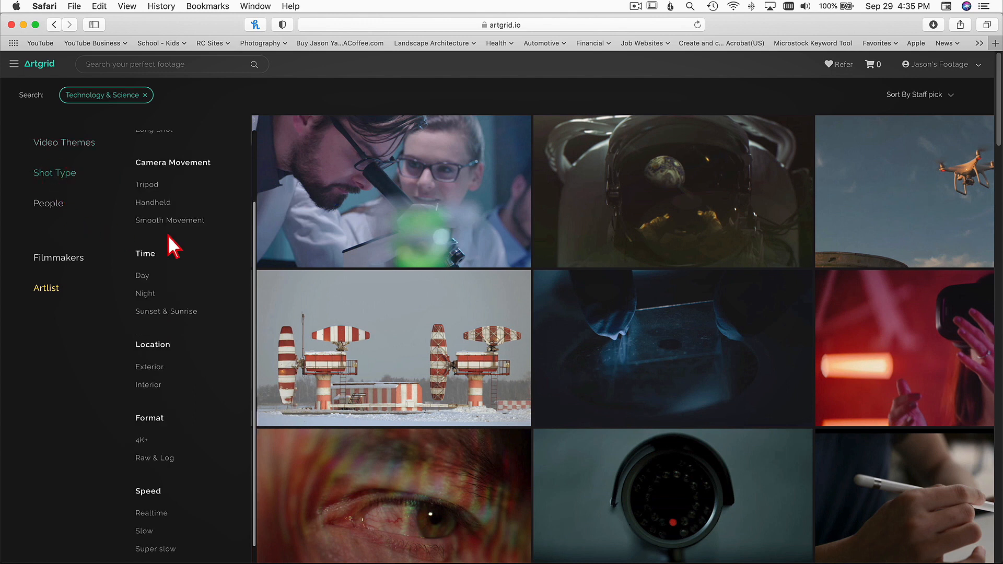
scroll(172, 246, up, 3)
scroll(169, 275, down, 3)
scroll(152, 436, down, 5)
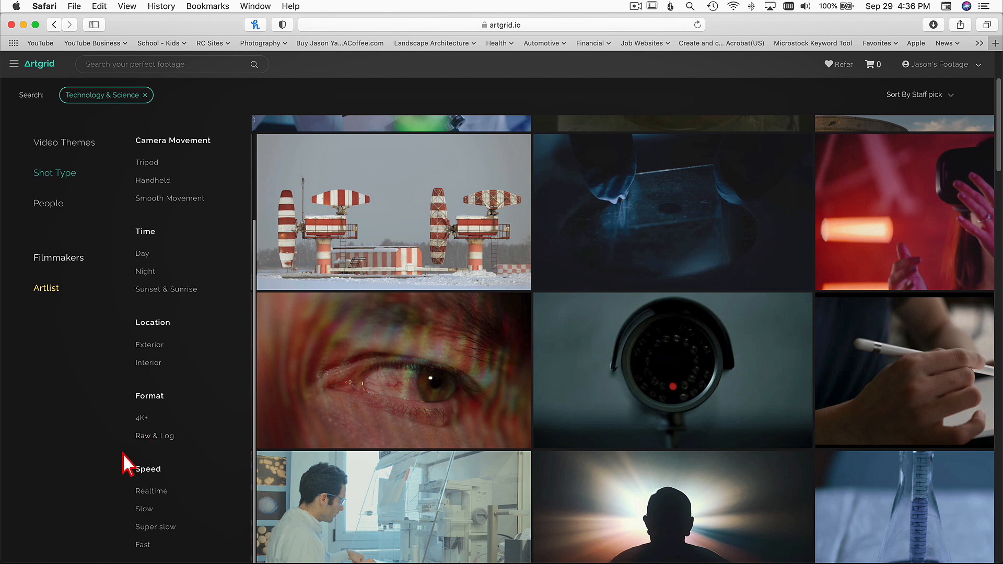
scroll(120, 468, down, 3)
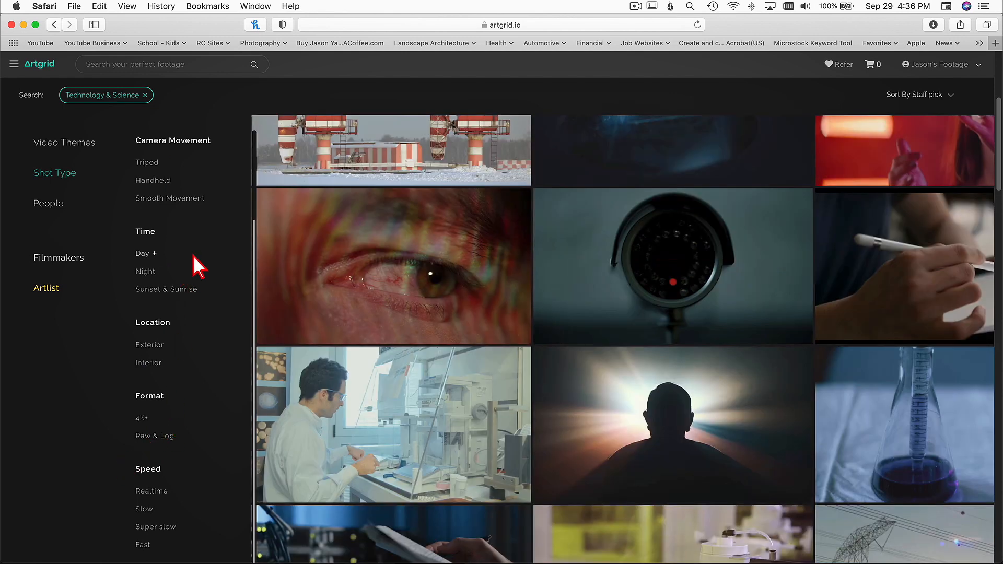
mouse_move(404, 374)
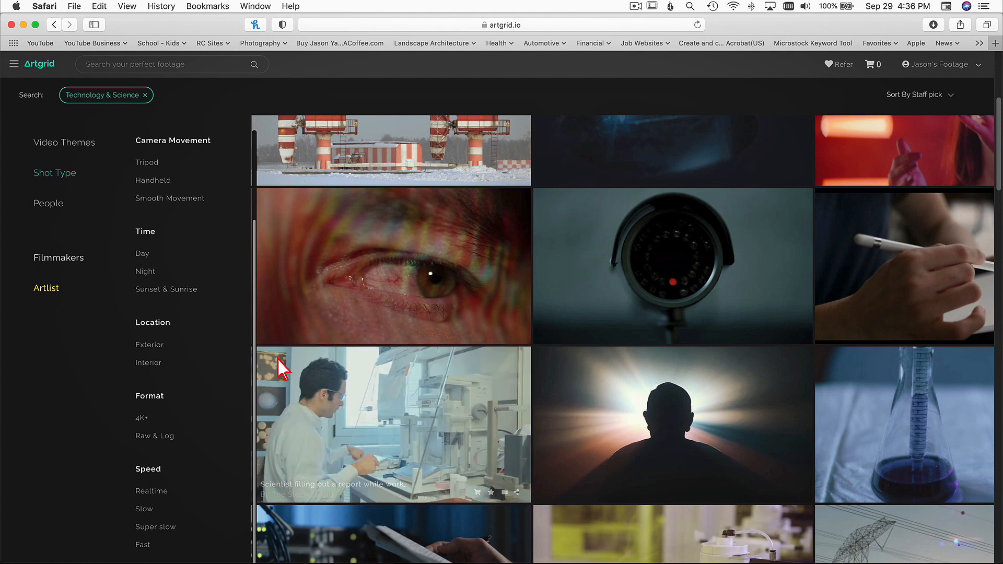
click(55, 204)
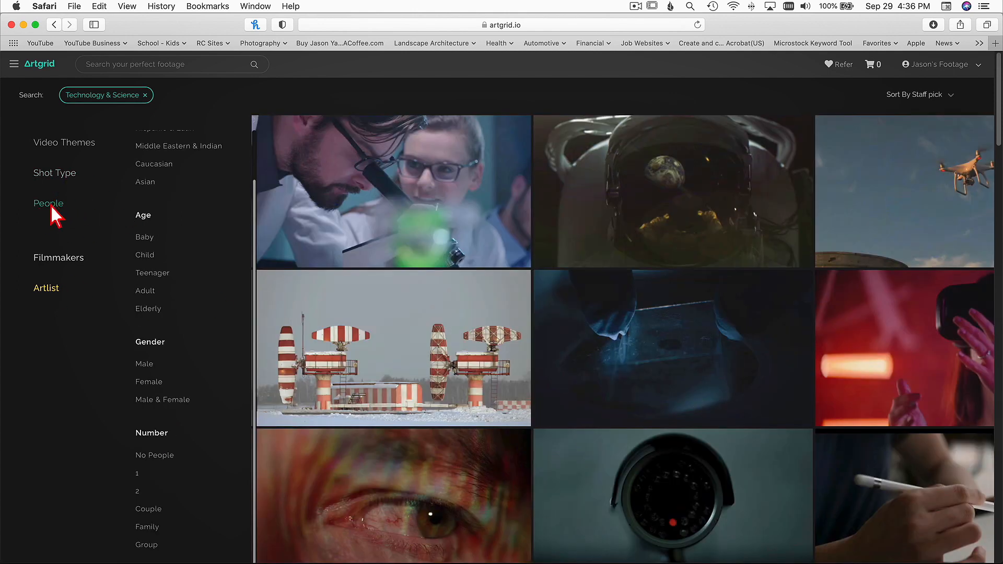
scroll(158, 200, down, 5)
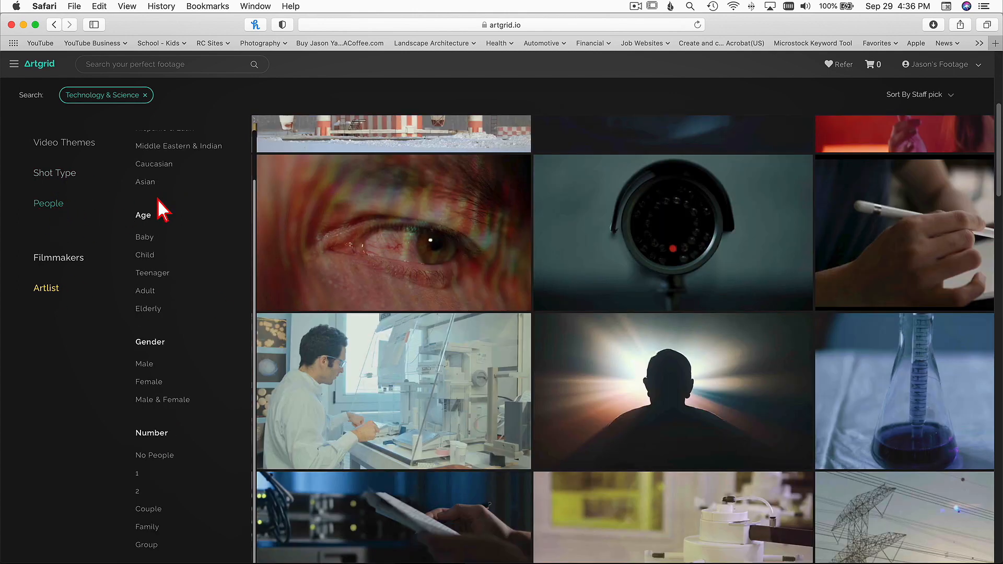
Step: Open the Filmmakers page and look through the filmmakers and their stories
click(64, 262)
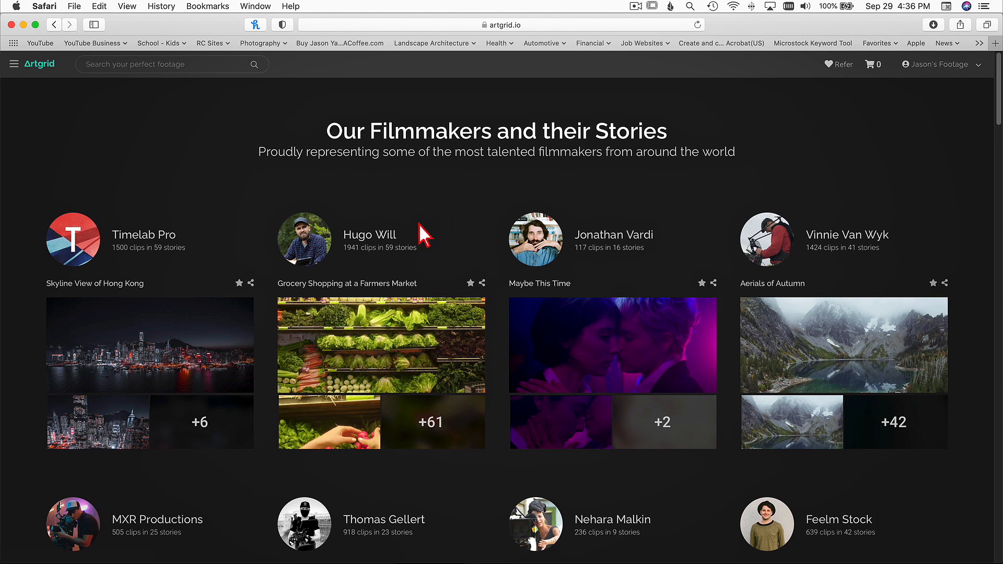
scroll(424, 235, down, 5)
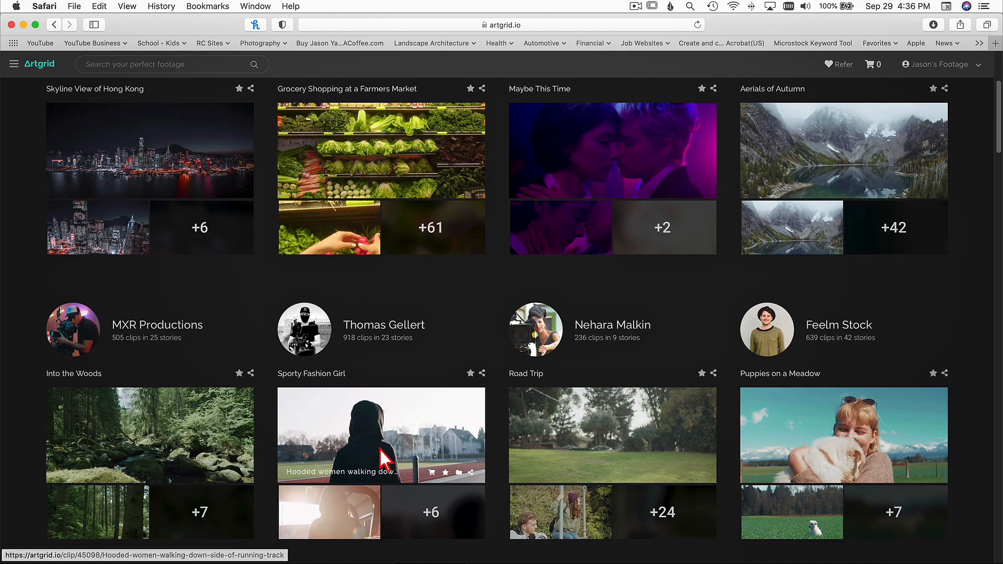
scroll(385, 460, up, 5)
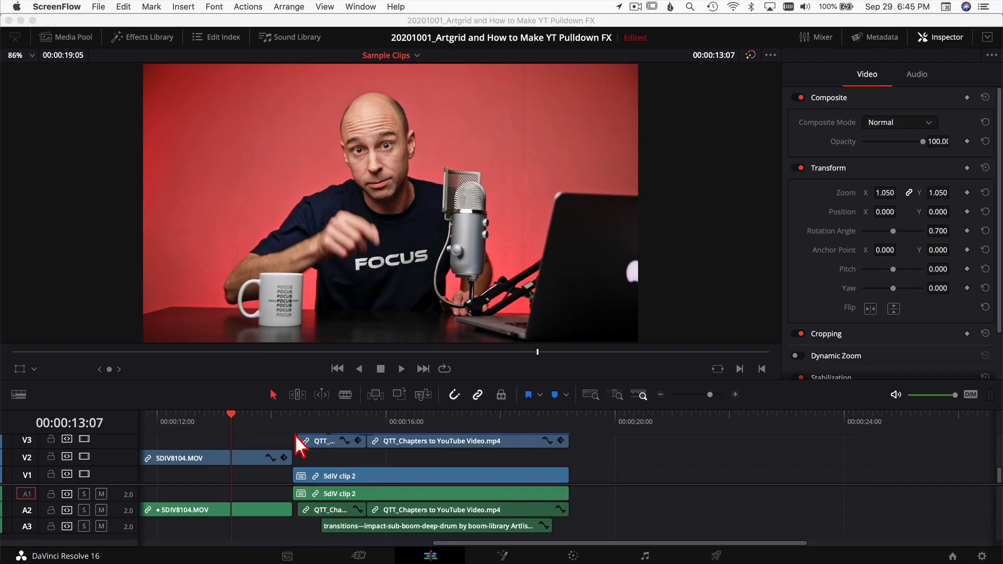
Step: In DaVinci Resolve, shrink the viewer to enlarge the timeline and lower the divider between the video and audio tracks
click(235, 380)
drag(234, 381, 228, 214)
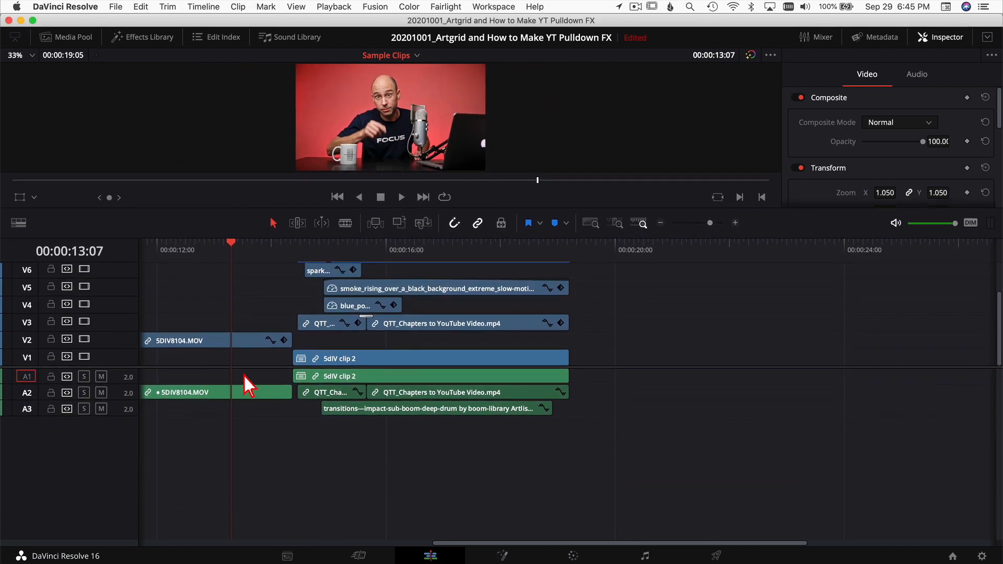
drag(245, 368, 230, 434)
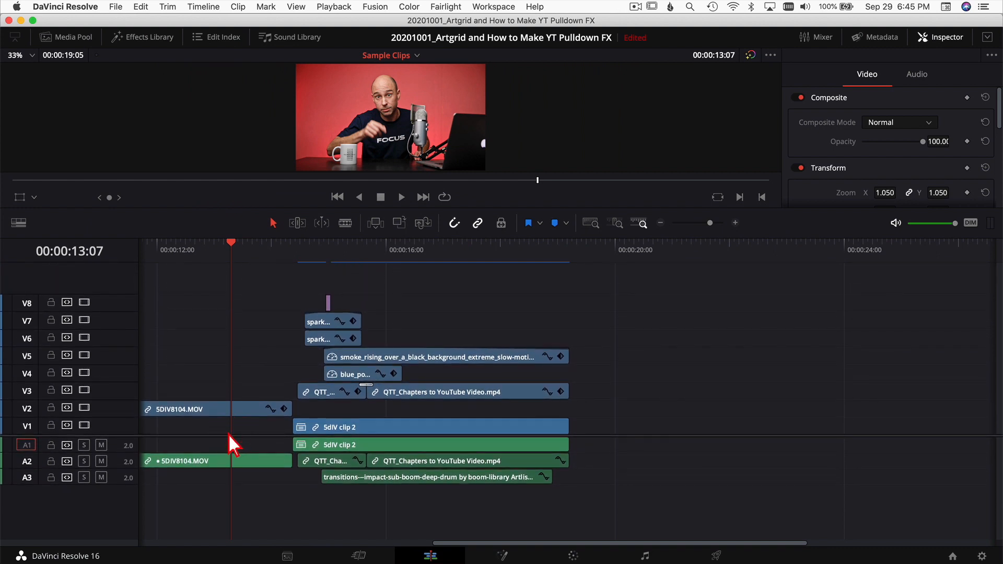
Step: Set the timeline's video view to show thumbnails at the clip ends and slightly increase the video track height
click(18, 223)
click(74, 317)
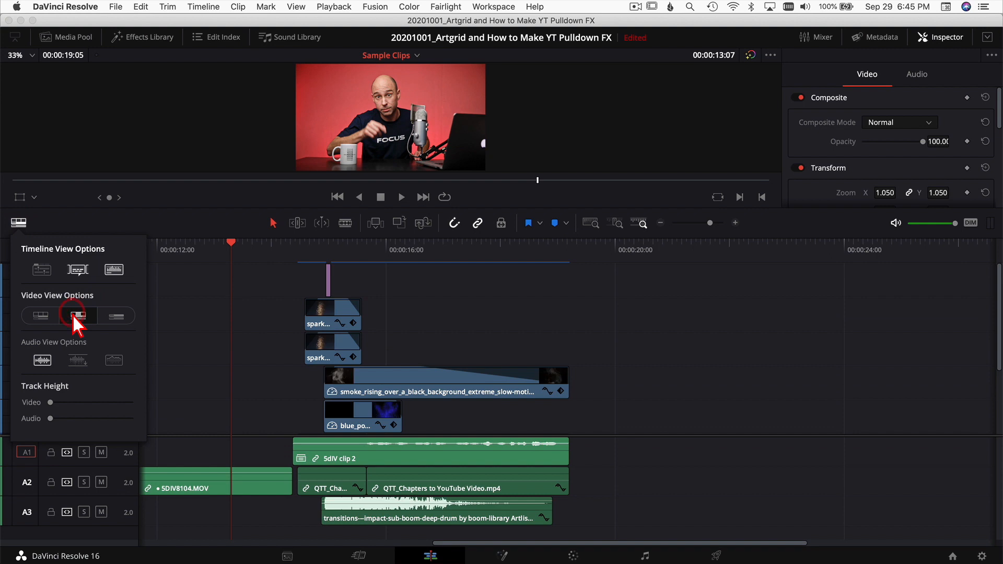
drag(51, 402, 61, 403)
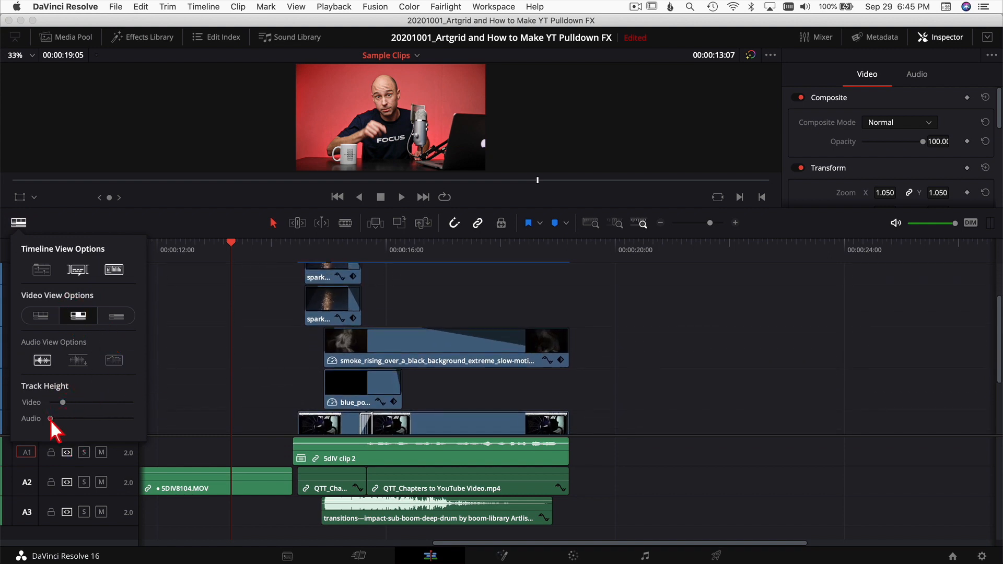
Step: Lower the divider between video and audio tracks so the video tracks fill most of the timeline down to Video 1
click(259, 439)
drag(259, 437, 263, 469)
drag(265, 491, 265, 507)
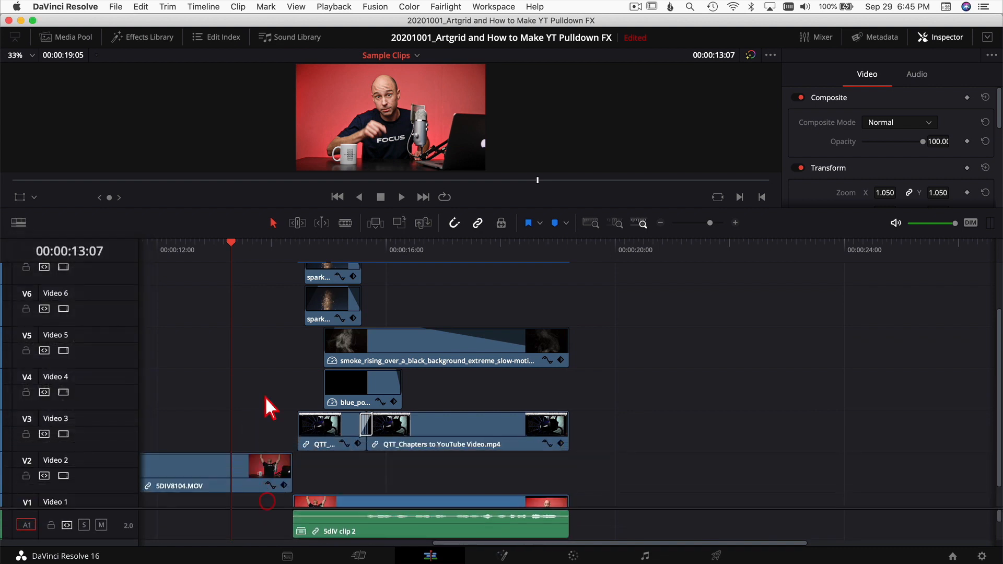
Step: Place the playhead at 00:00:14:01, near the end of the 5DIV8104.MOV clip, and enlarge the viewer
drag(252, 253, 241, 253)
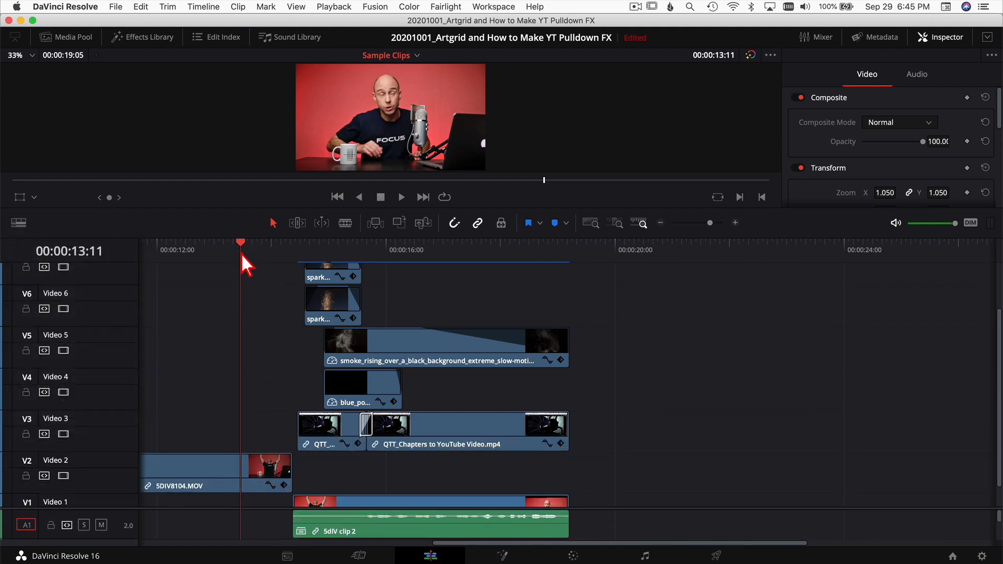
click(275, 249)
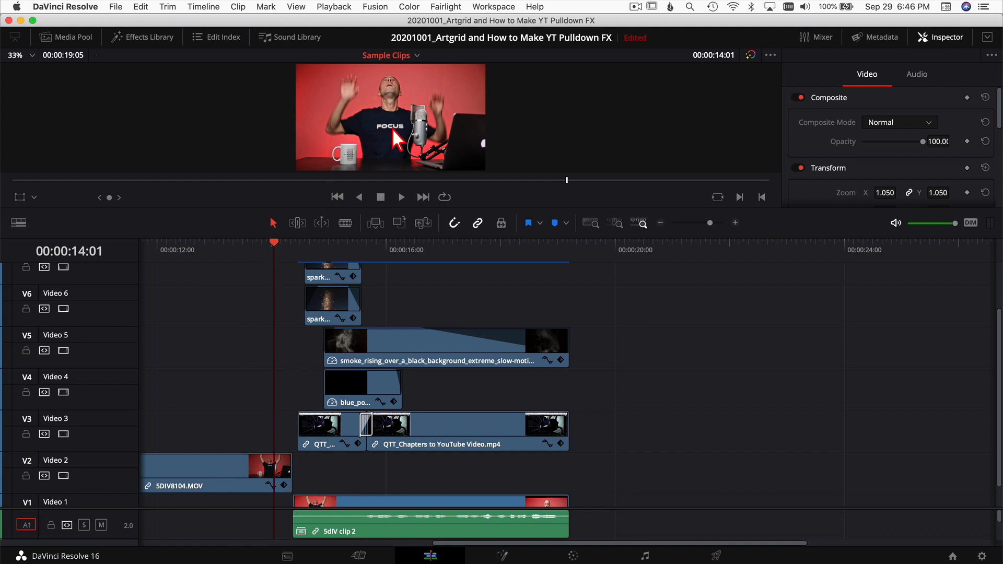
drag(392, 209, 367, 317)
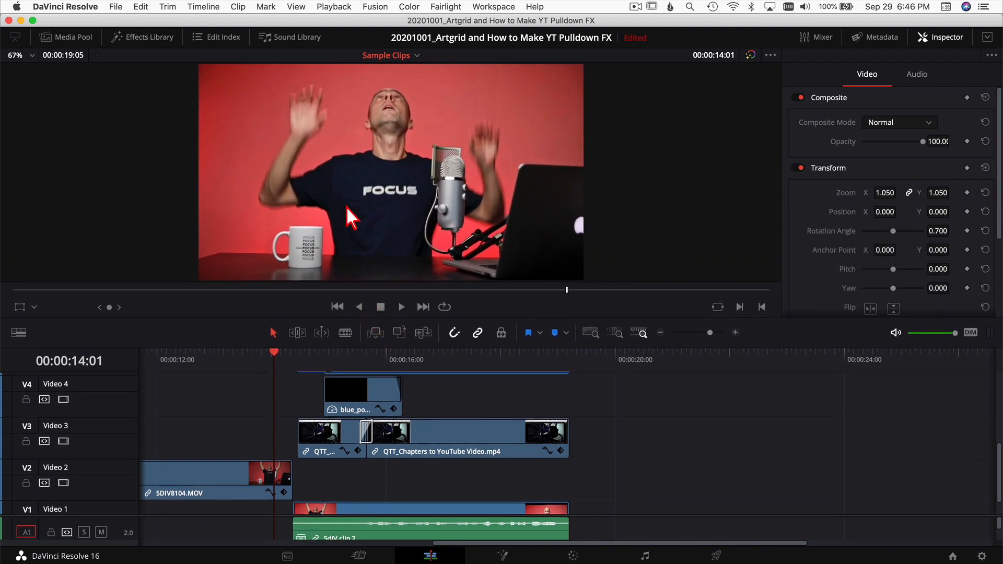
Step: Step frame by frame through the pulldown effect from 00:00:14:01 to the solid color flash at 00:00:14:23
key(Right)
key(Right)
key(Right)
key(Right)
key(Right)
key(Right)
key(Right)
key(Right)
key(Right)
key(Right)
key(Right)
key(Right)
key(Right)
key(Right)
key(Right)
key(Right)
key(Right)
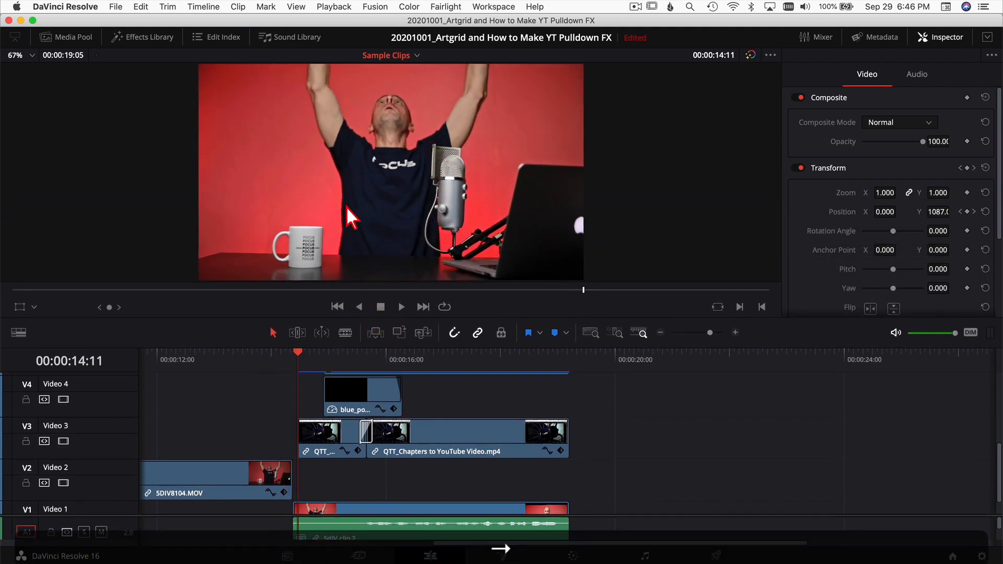
key(Right)
key(Right)
key(Right)
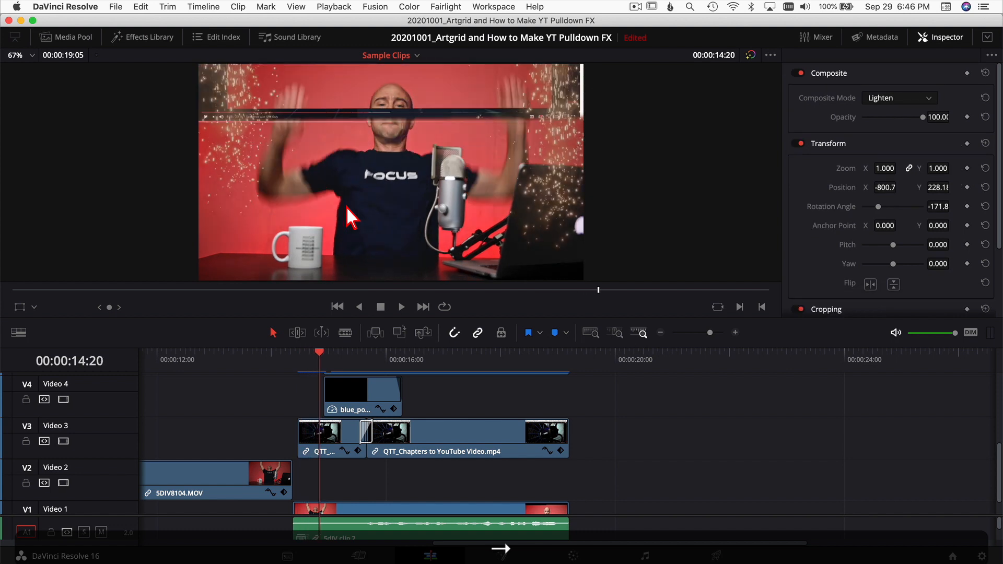
key(Right)
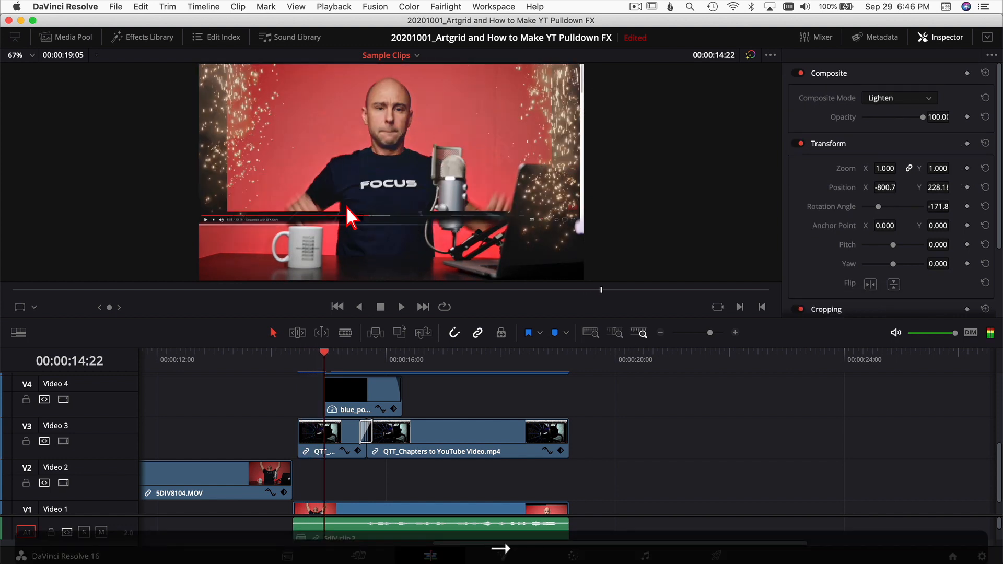
key(Right)
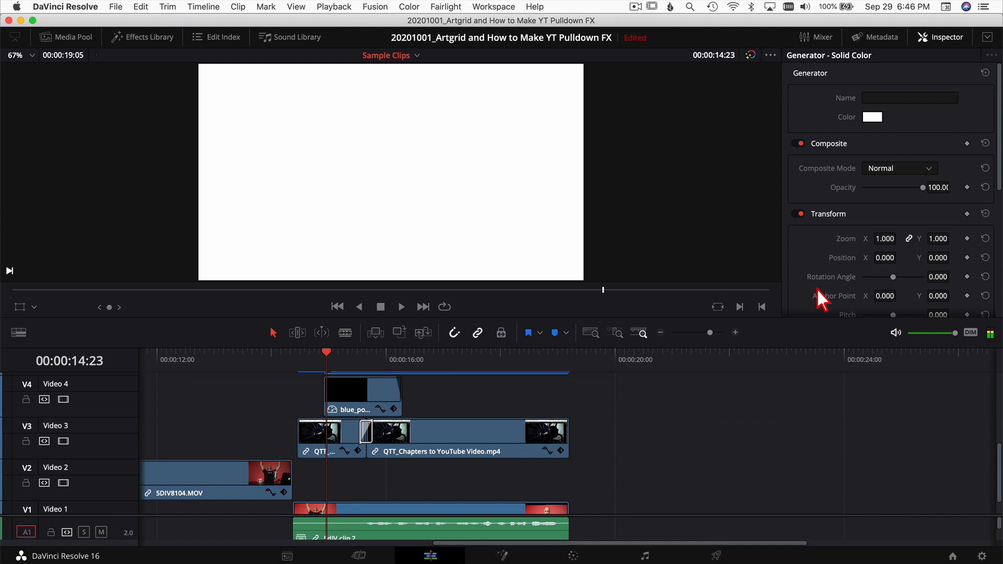
Step: Mute the timeline's audio playback and advance the playhead one frame
click(895, 335)
key(Right)
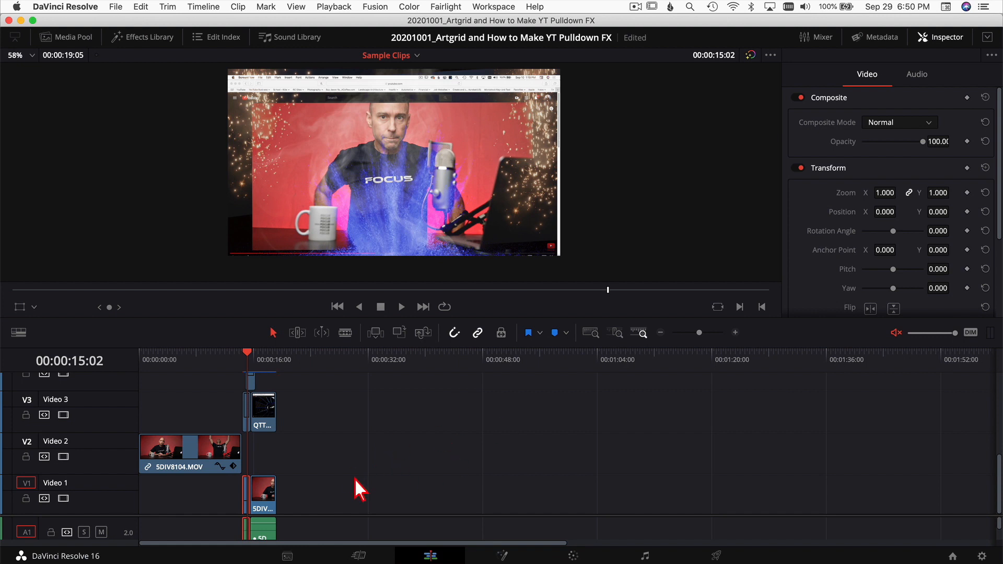
Step: Duplicate the 5DIV8104.MOV clip on Video 2 into the empty area of the same track, starting at about 00:00:36
click(193, 450)
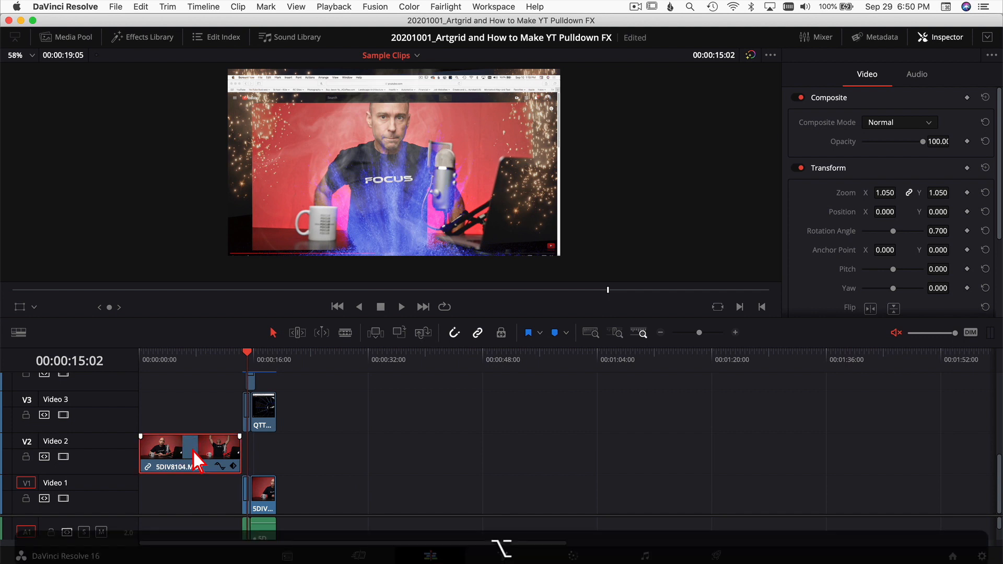
drag(196, 452, 452, 459)
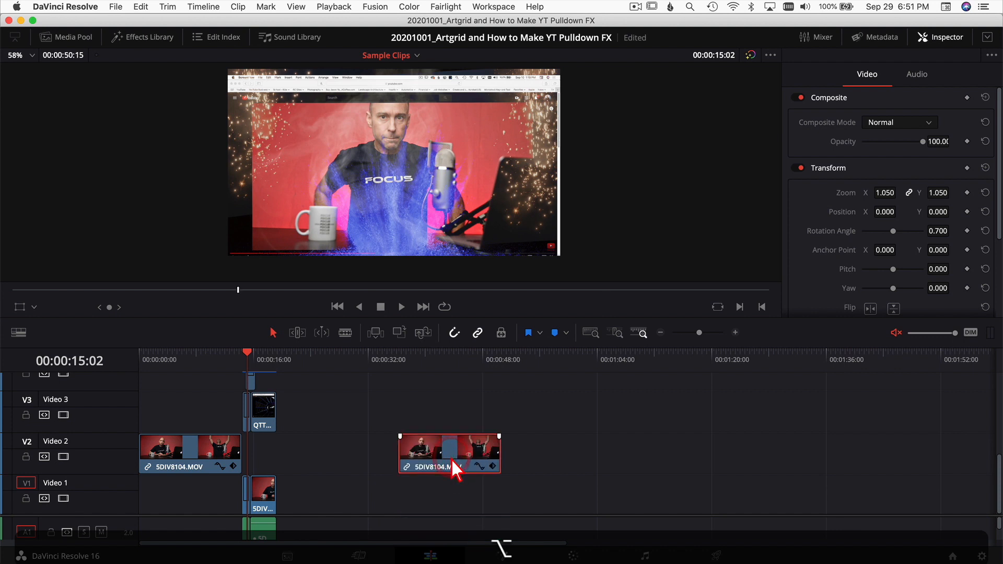
Step: Duplicate both Video 1 clips with their audio to just after the copied Video 2 clip, and place the playhead at 00:00:48:16
click(293, 499)
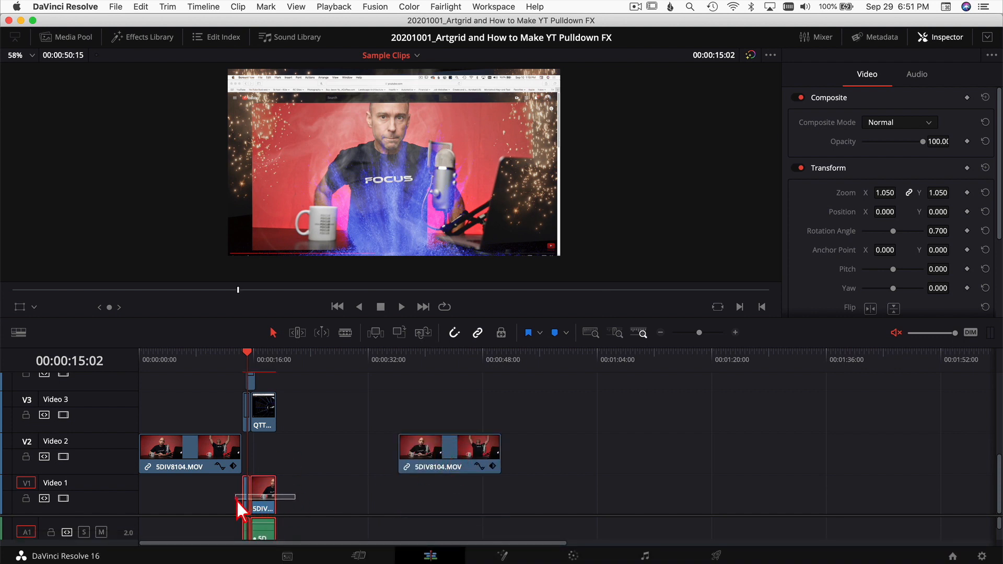
click(261, 500)
key(alt)
drag(266, 500, 524, 512)
click(488, 365)
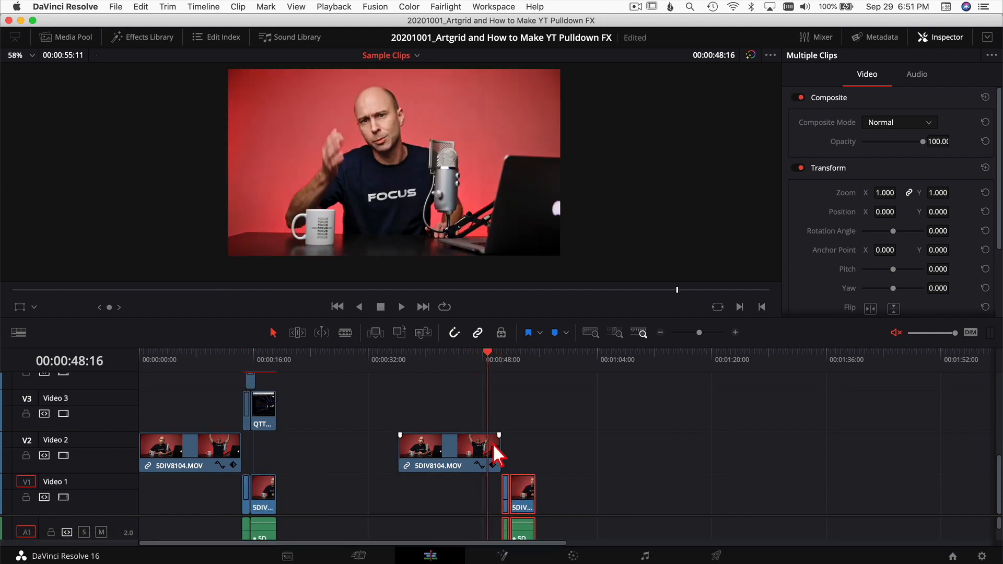
Step: Reset all Transform settings of the copied 5DIV8104.MOV clip on Video 2 and play back the duplicated section
key(space)
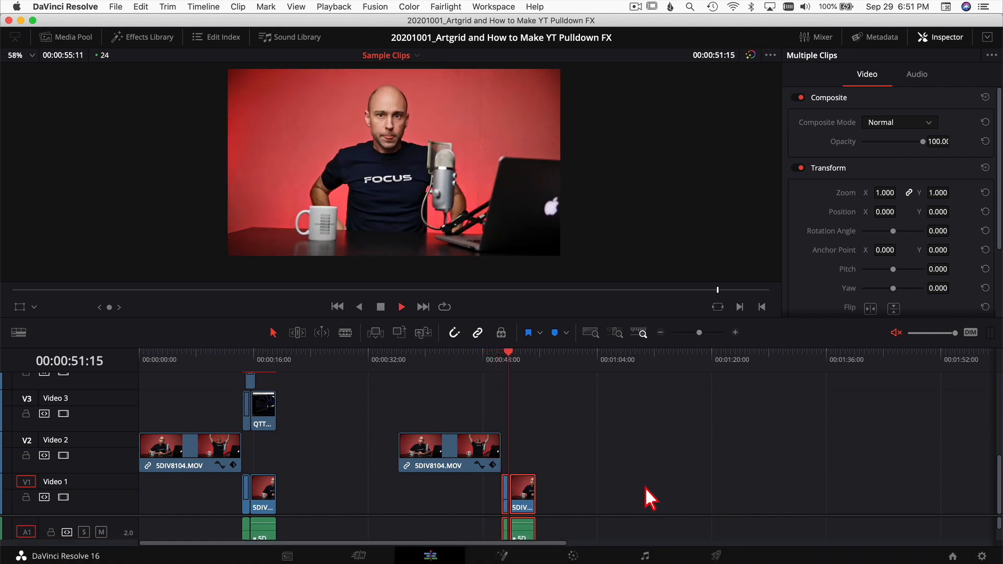
key(space)
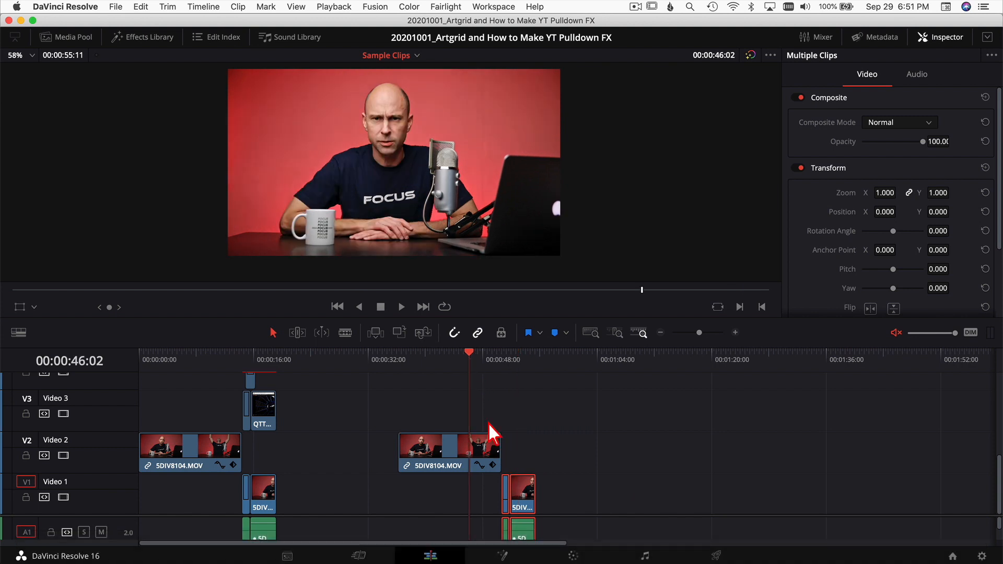
click(454, 442)
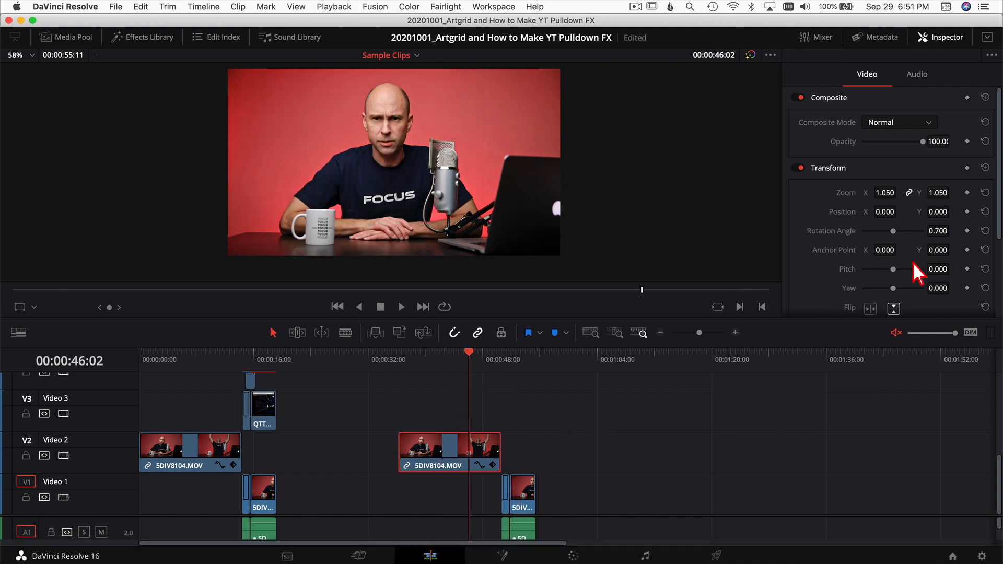
click(985, 168)
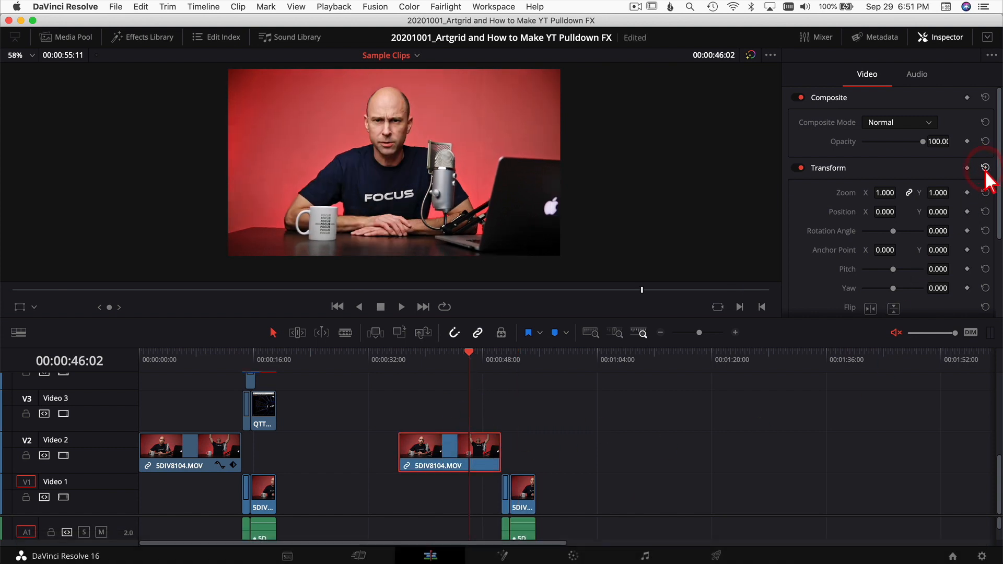
key(space)
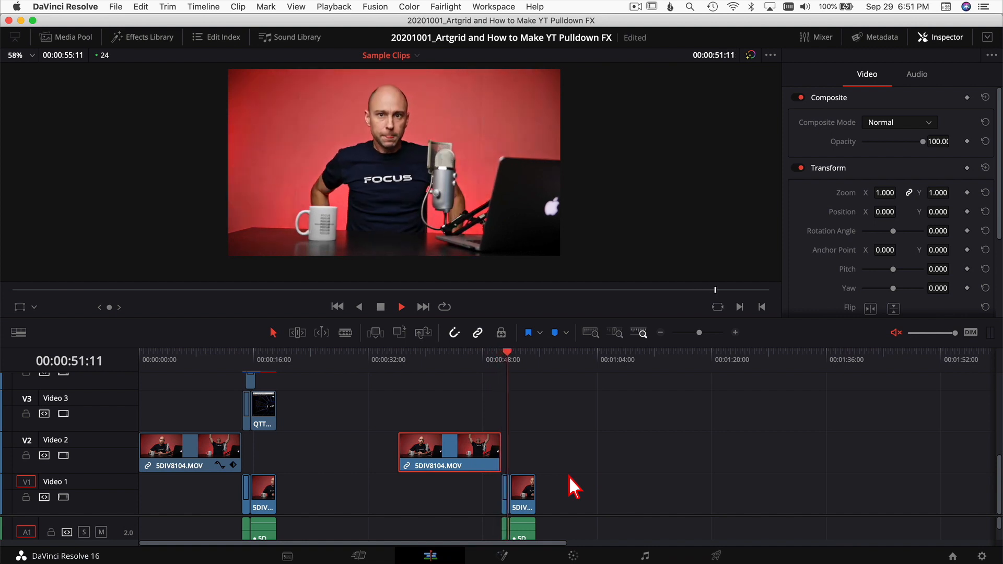
key(space)
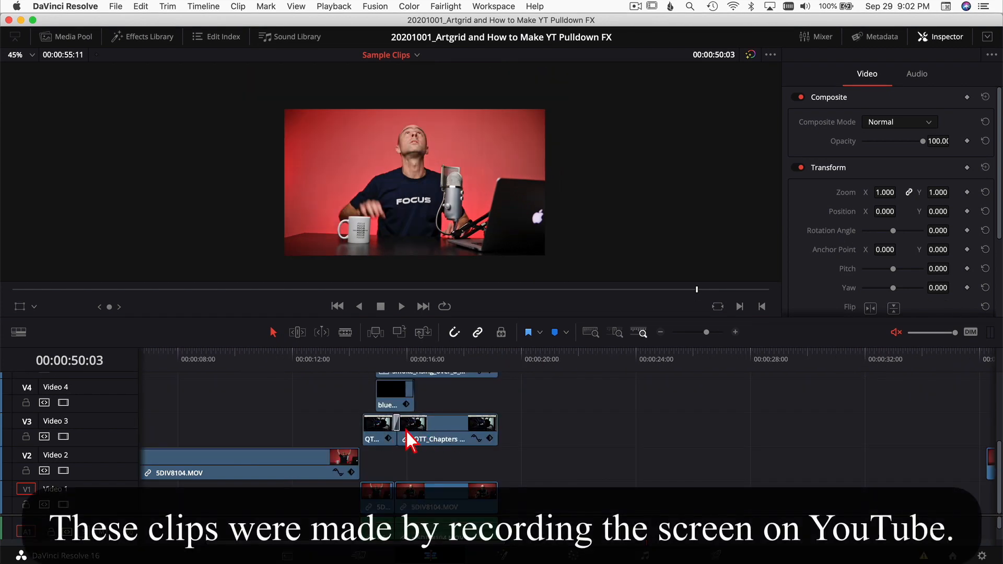
Step: Try to duplicate the two QTT_Chapters clips on Video 3 into the empty area of the same track
click(481, 439)
drag(360, 429, 335, 426)
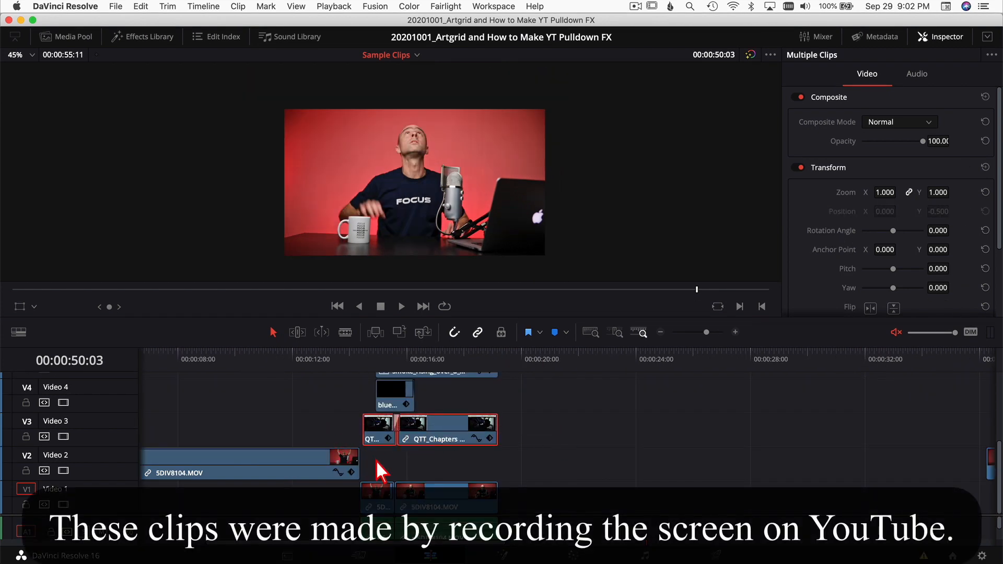
alt+drag(434, 429, 640, 445)
key(alt+super+z)
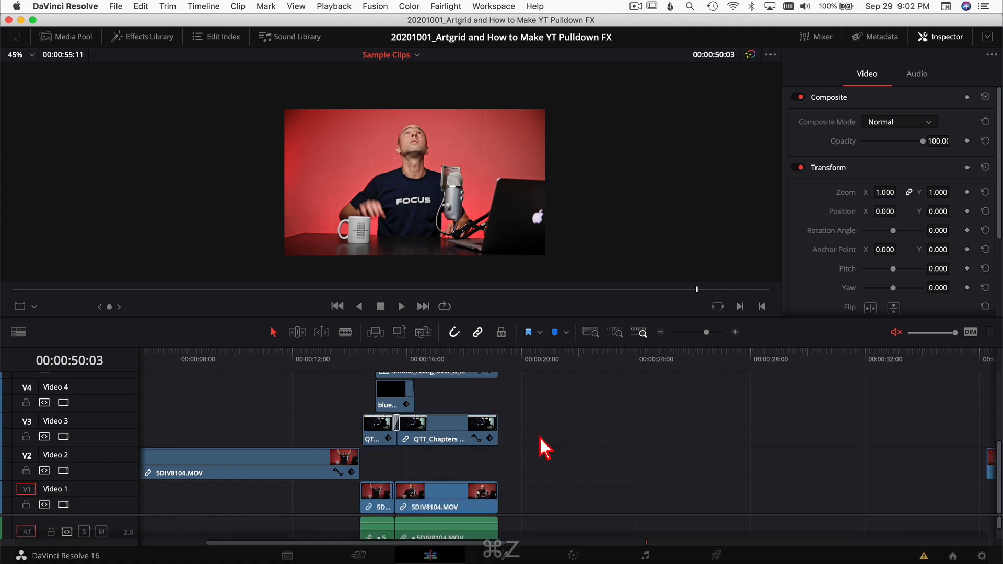
Step: Paste the two QTT_Chapters clips on Video 3 at 00:00:27:20 and move them directly above the copied Video 1 clips
click(745, 364)
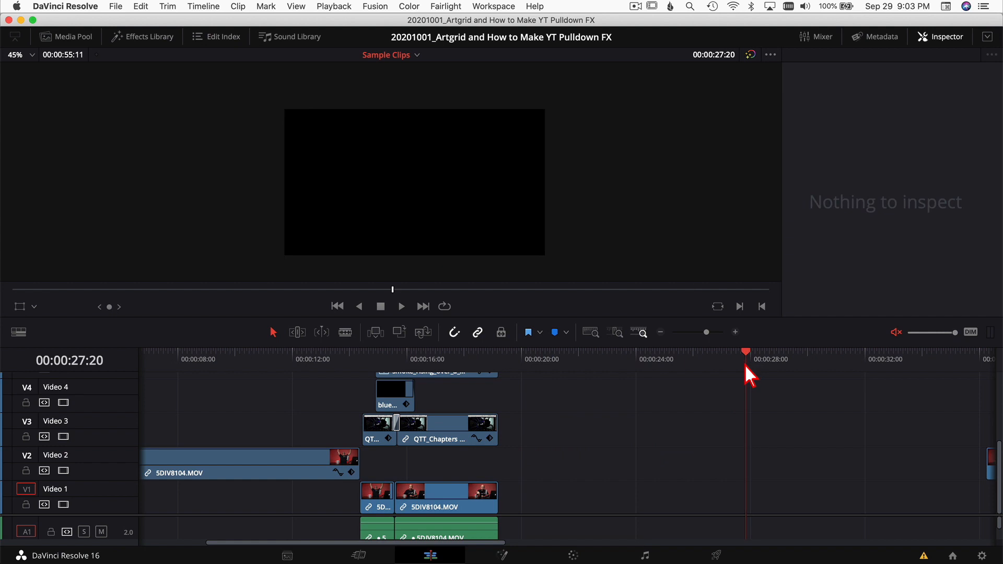
key(super+v)
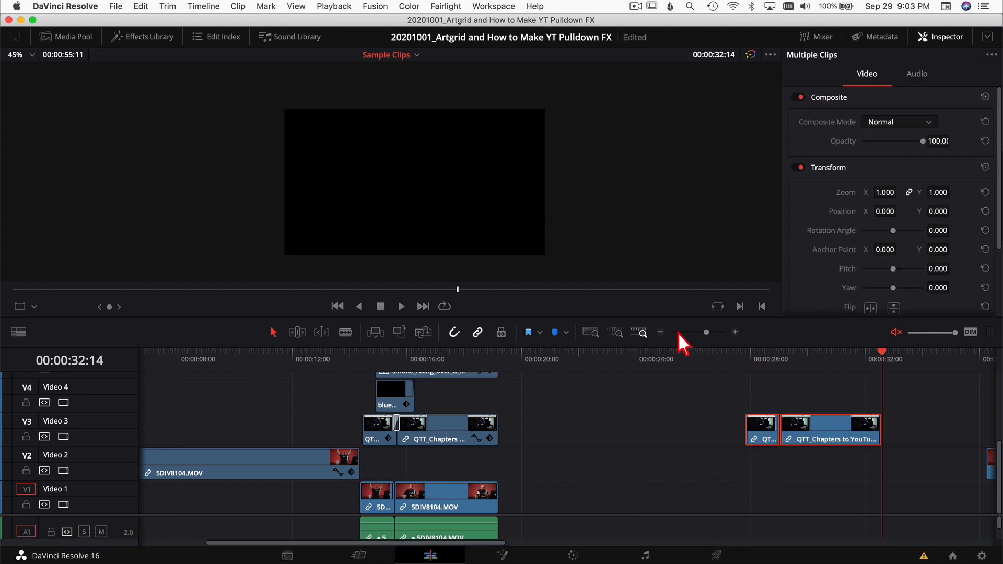
click(660, 332)
drag(532, 438, 507, 454)
drag(547, 426, 871, 438)
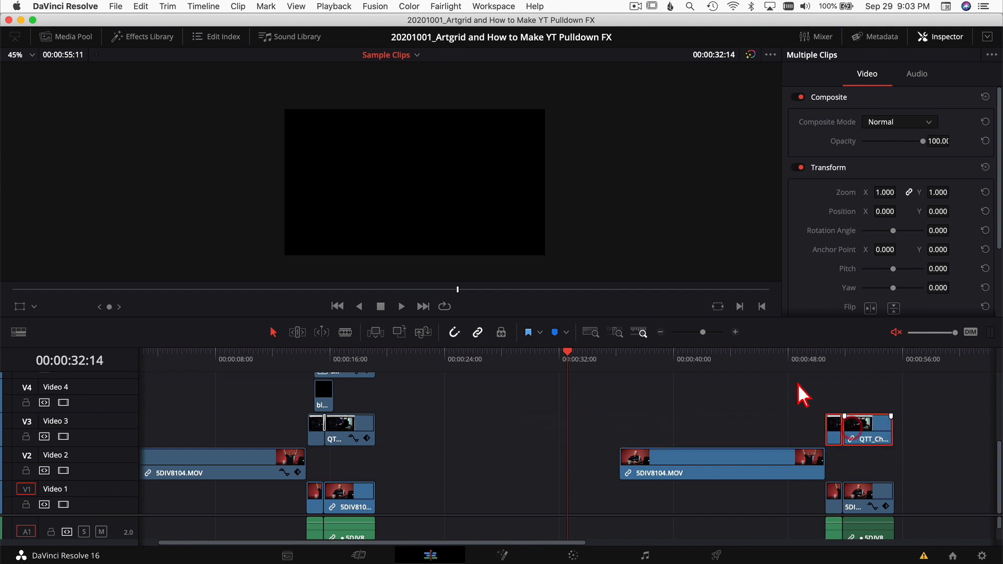
Step: Step frame by frame through the cut from the copied Video 2 clip into the first QTT_Chapters clip, stopping at 00:00:50:21
click(820, 364)
click(735, 332)
click(735, 332)
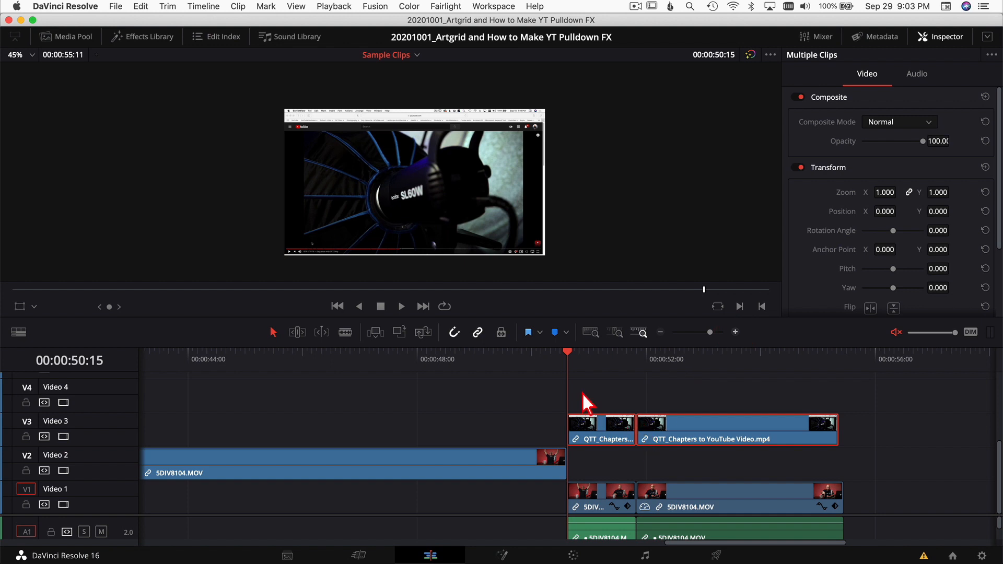
click(531, 355)
key(Right)
key(Right)
key(Right)
key(Right)
key(Right)
key(Right)
key(Right)
key(Right)
key(Right)
key(Right)
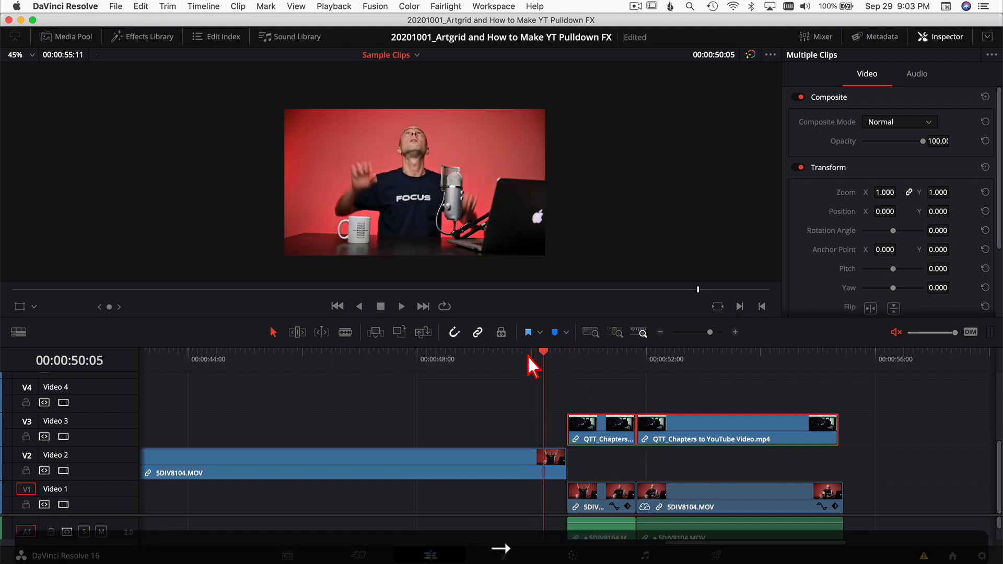
key(Right)
key(Right)
key(Right)
key(Right)
key(Right)
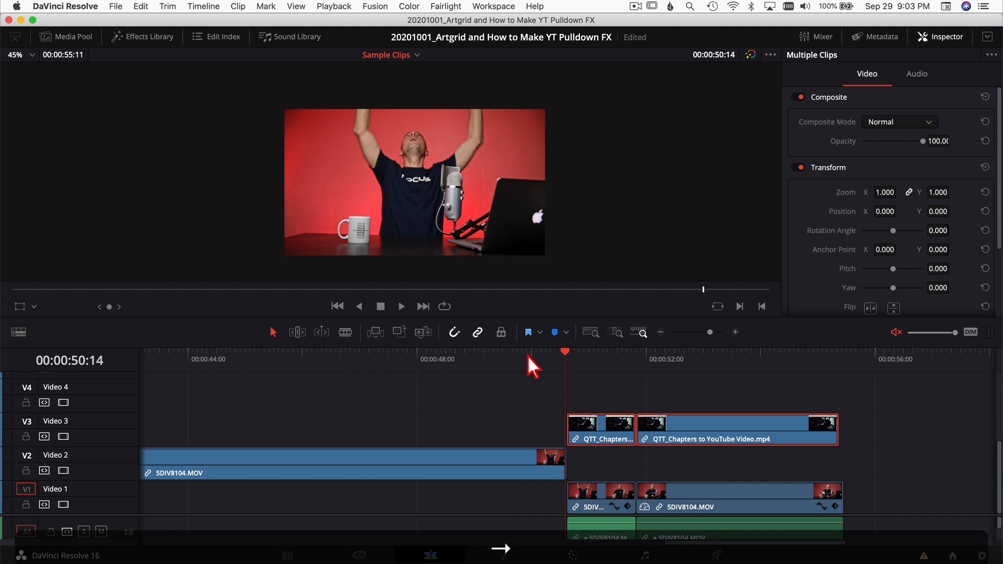
key(Right)
key(Right)
key(Right)
key(Right)
key(Right)
key(Right)
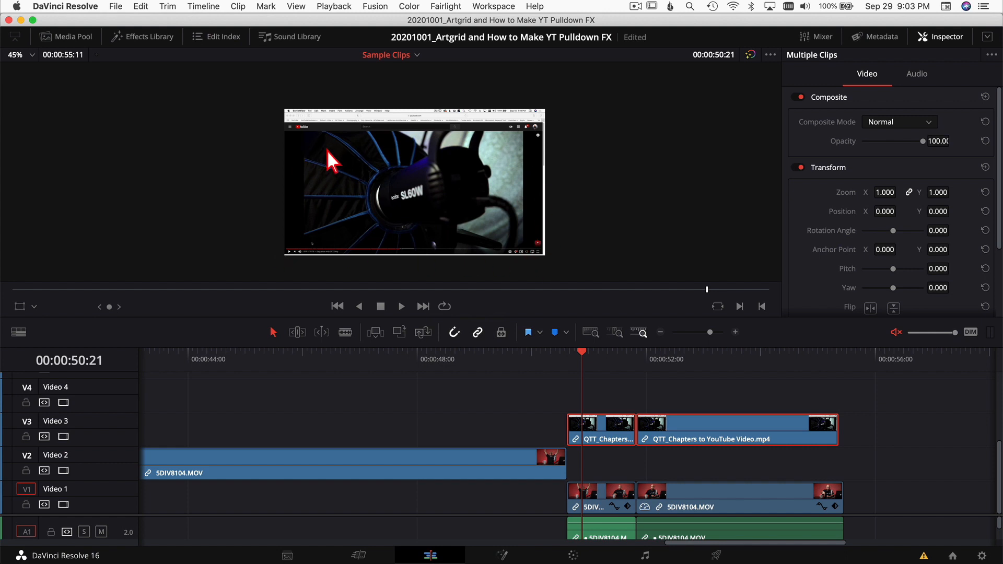
Step: Select only the first copied QTT_Chapters clip on Video 3 and open it on the Color page
click(594, 388)
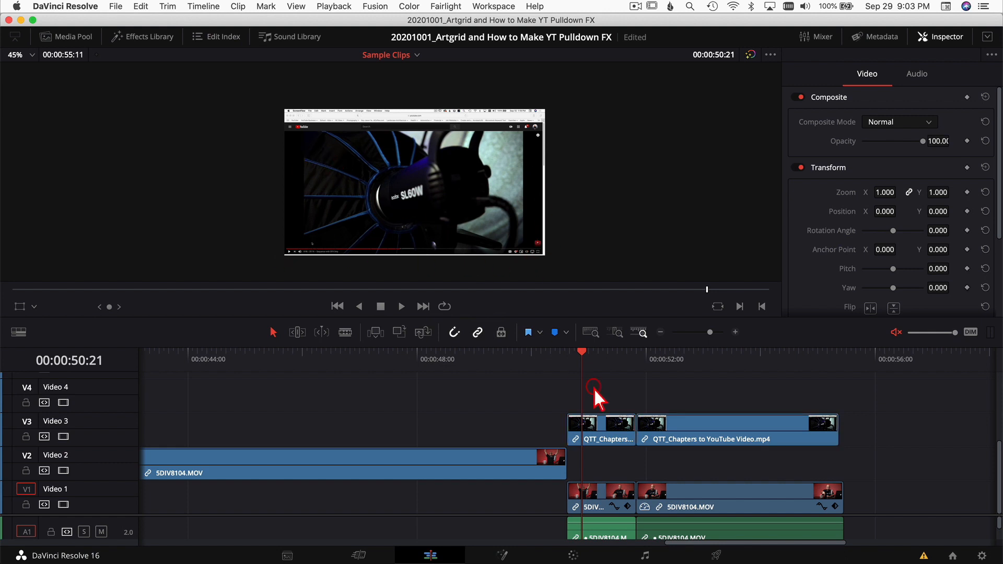
click(599, 433)
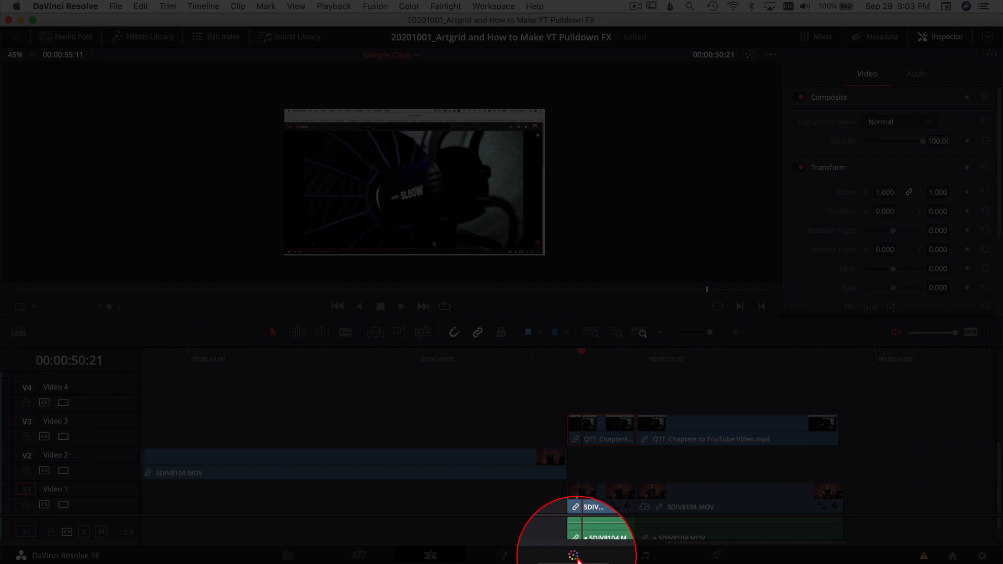
click(574, 556)
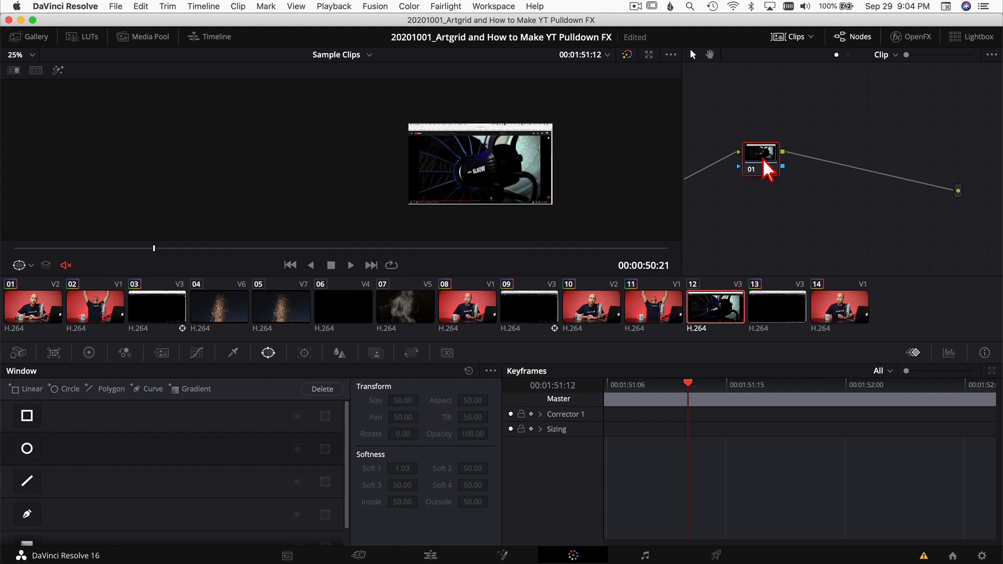
Step: Add a serial node after node 01 of the QTT_Chapters clip
key(alt)
key(alt+s)
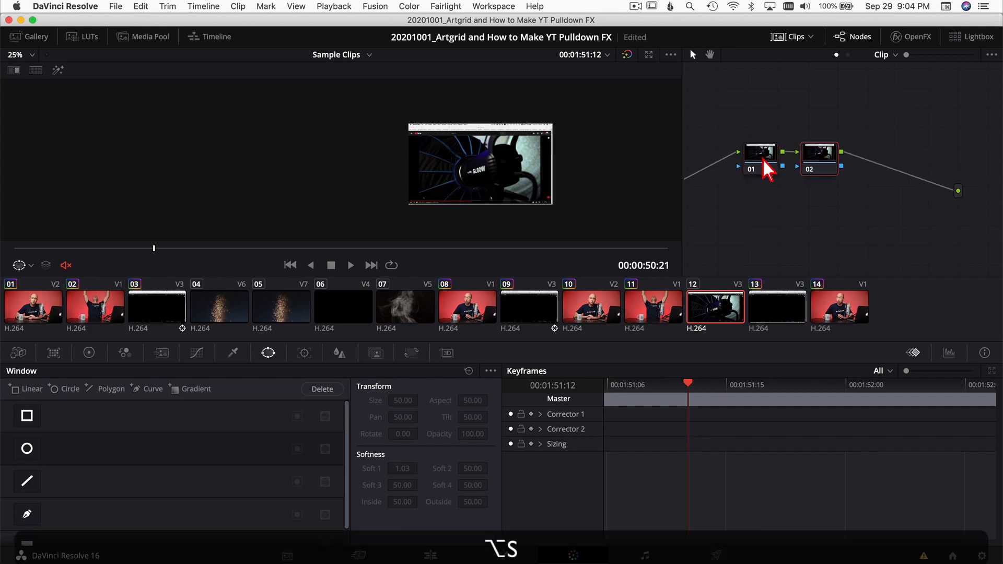
right_click(801, 193)
mouse_move(834, 212)
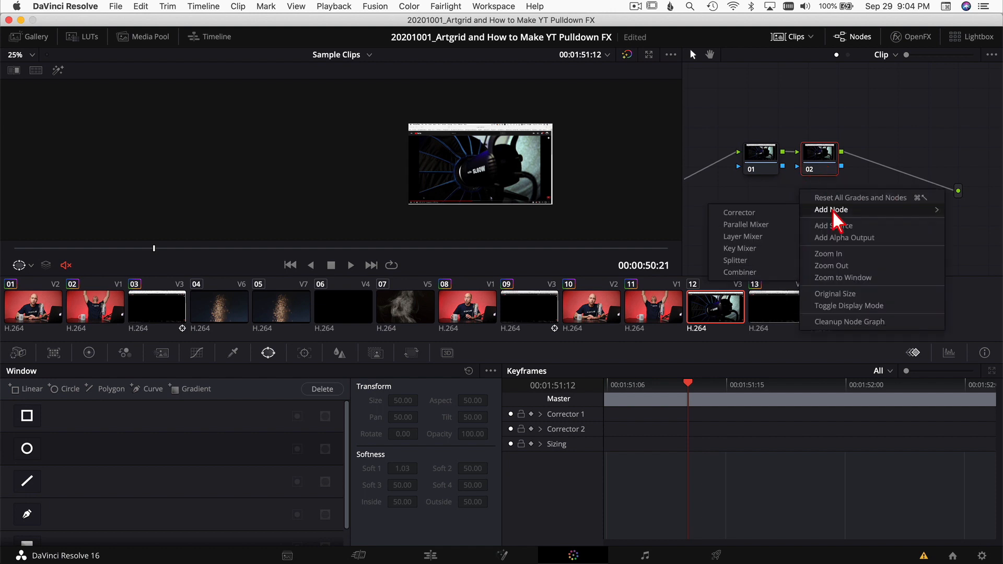
key(Escape)
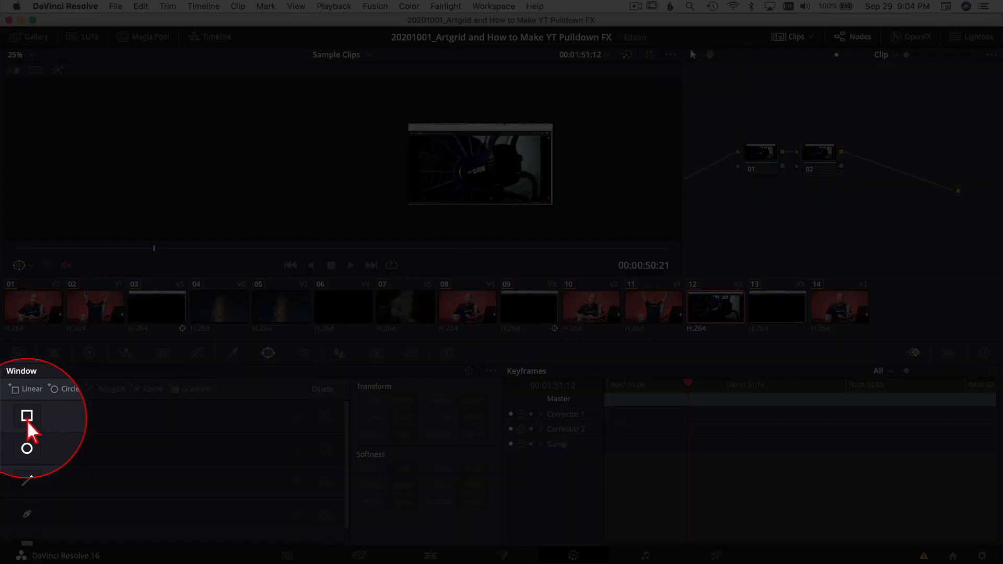
Step: Add a rectangular window to node 02 and set its Soft 1 to Soft 4 values to 0
click(27, 421)
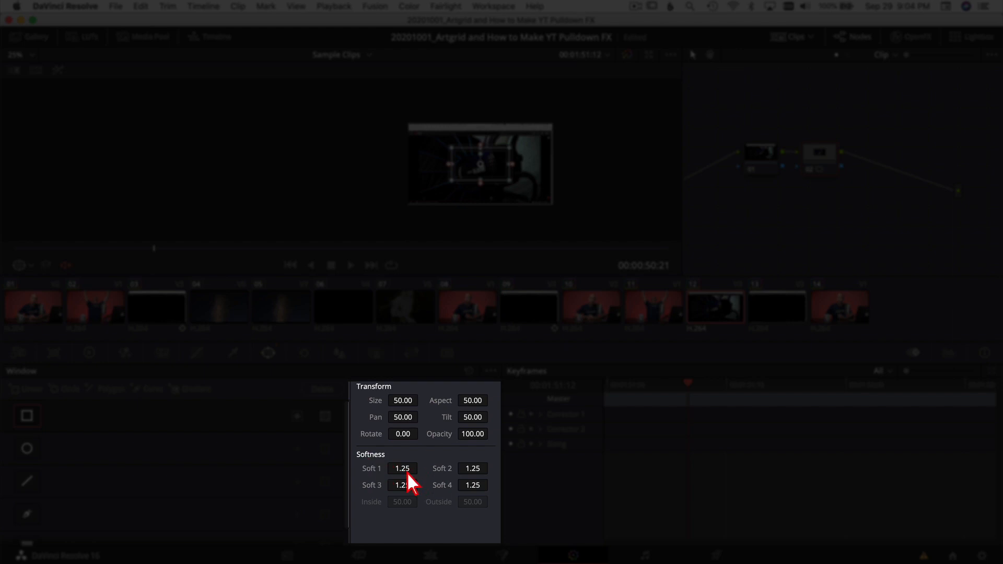
text(0)
double_click(468, 471)
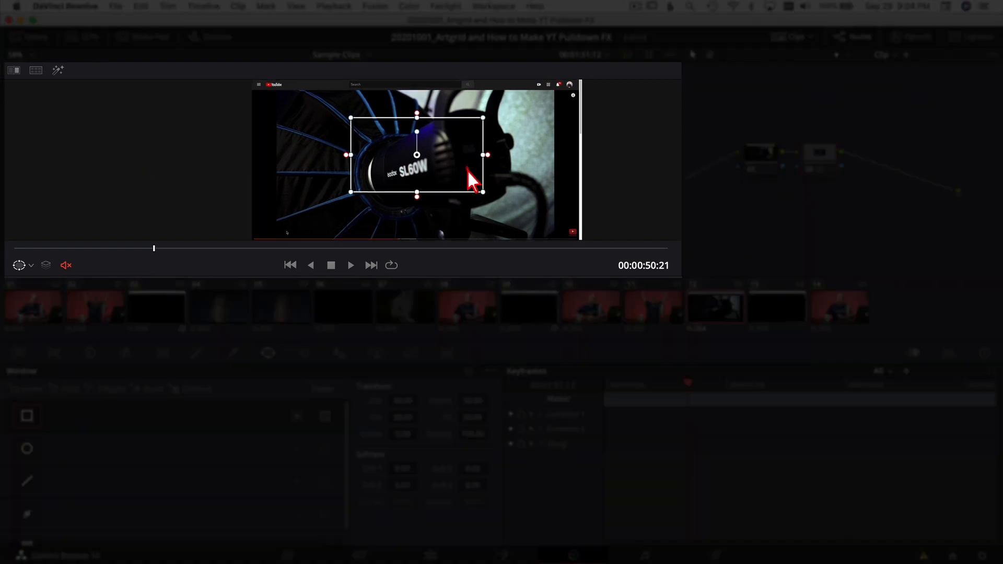
Step: Resize the rectangular window so its four edges line up with the video picture inside the recorded YouTube page
drag(467, 169, 438, 194)
drag(403, 132, 403, 103)
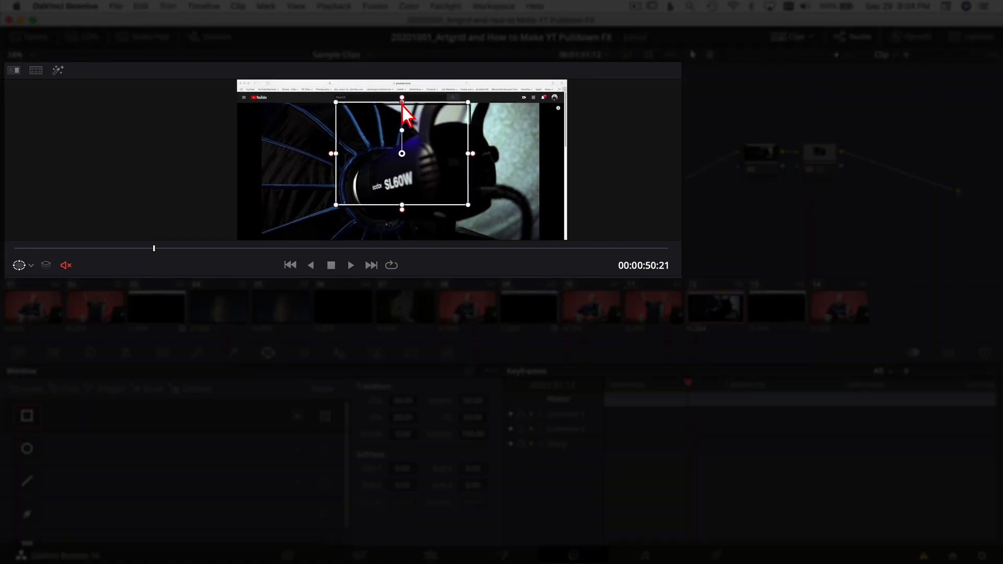
drag(467, 157, 541, 157)
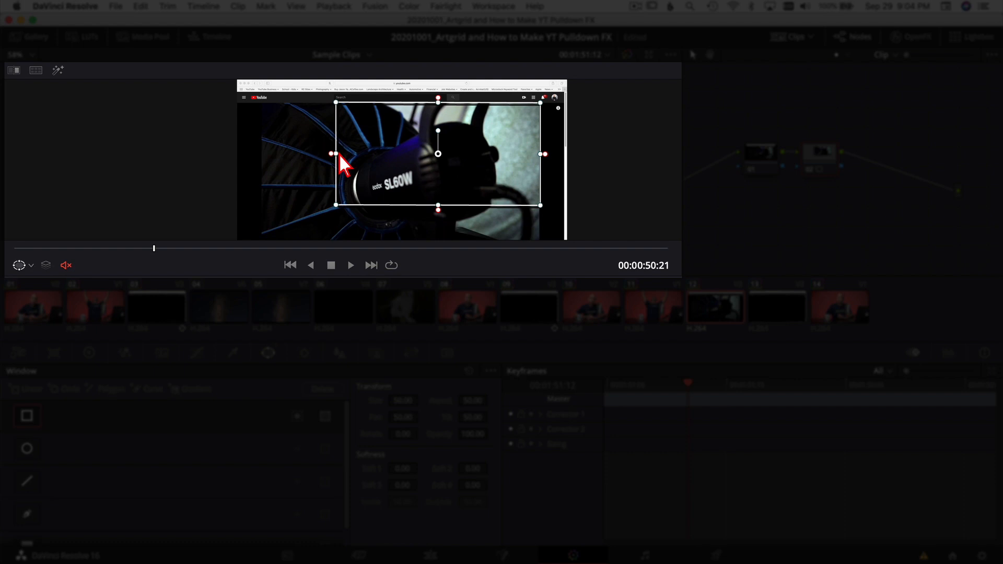
drag(336, 154, 261, 155)
scroll(465, 202, down, 3)
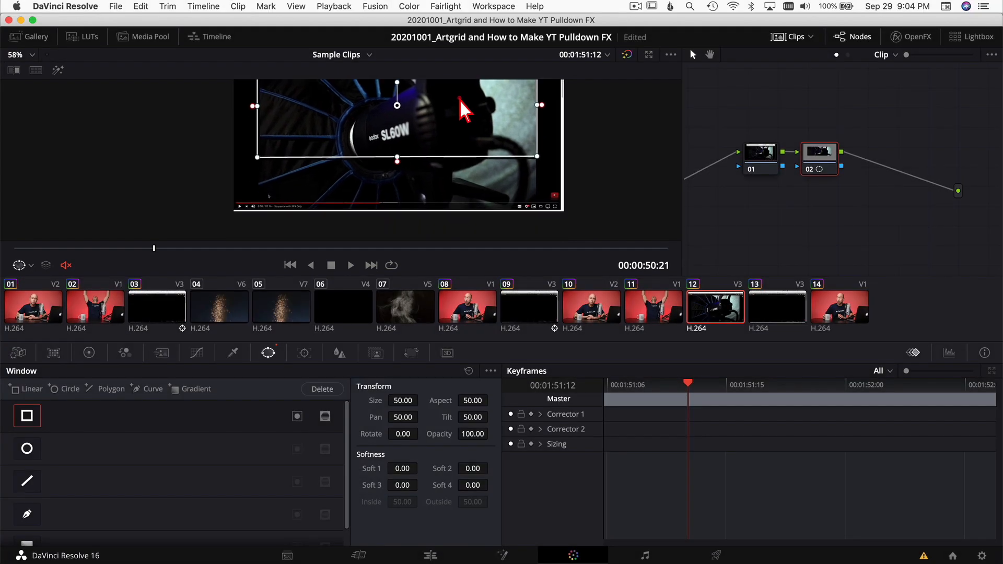
drag(396, 156, 398, 198)
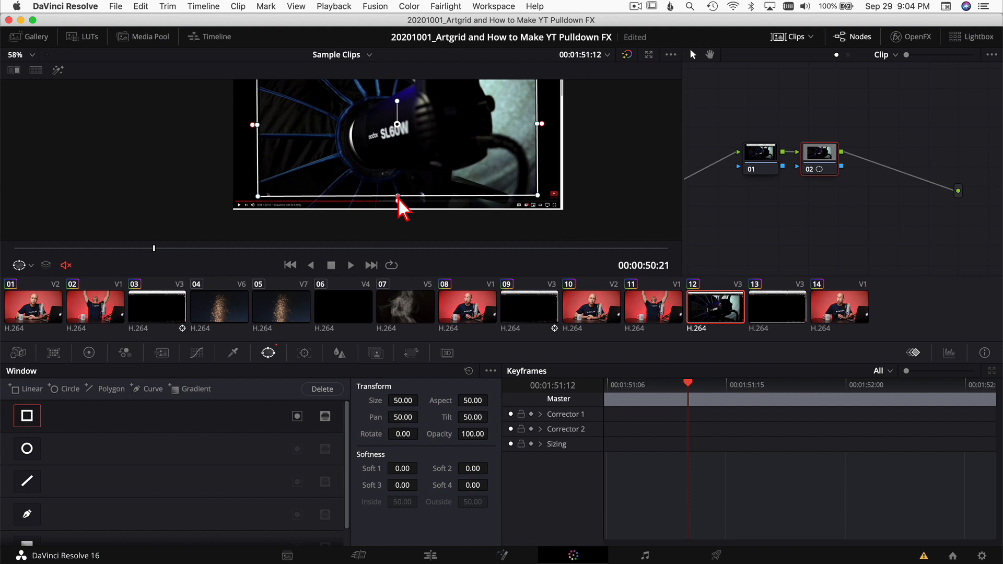
Step: Hide the clip thumbnails and enlarge the image in the viewer
scroll(578, 213, down, 2)
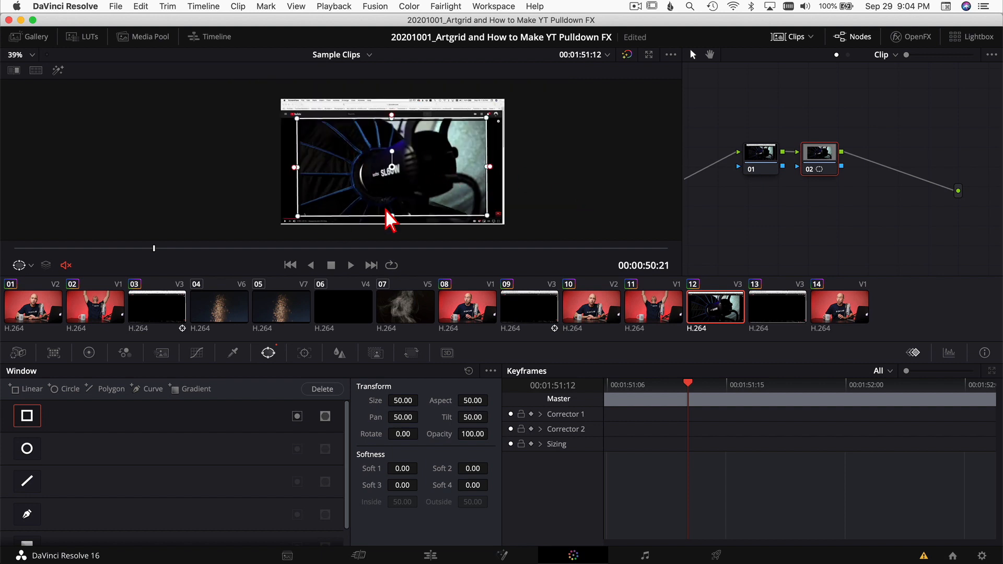
scroll(350, 201, up, 1)
click(780, 41)
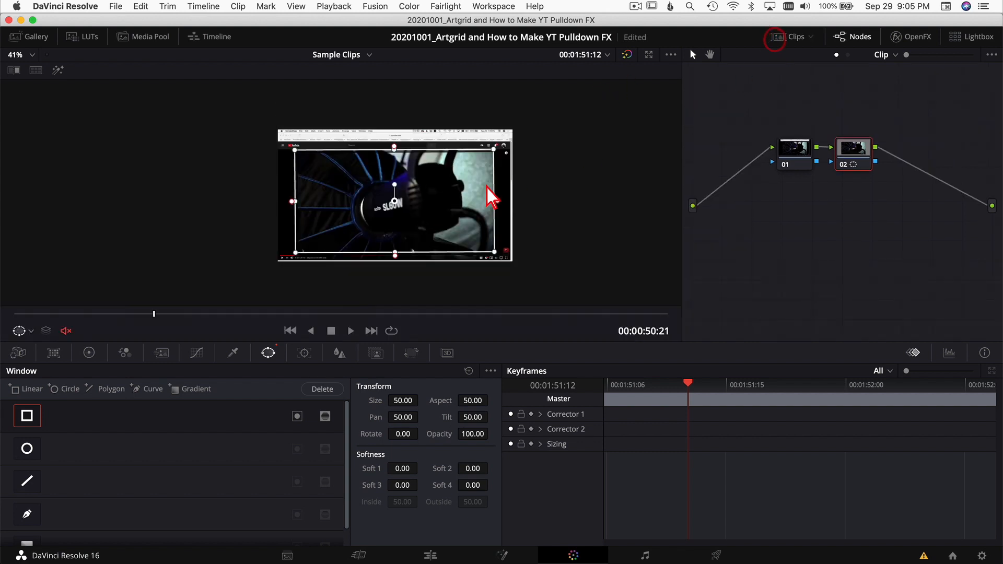
scroll(384, 222, up, 3)
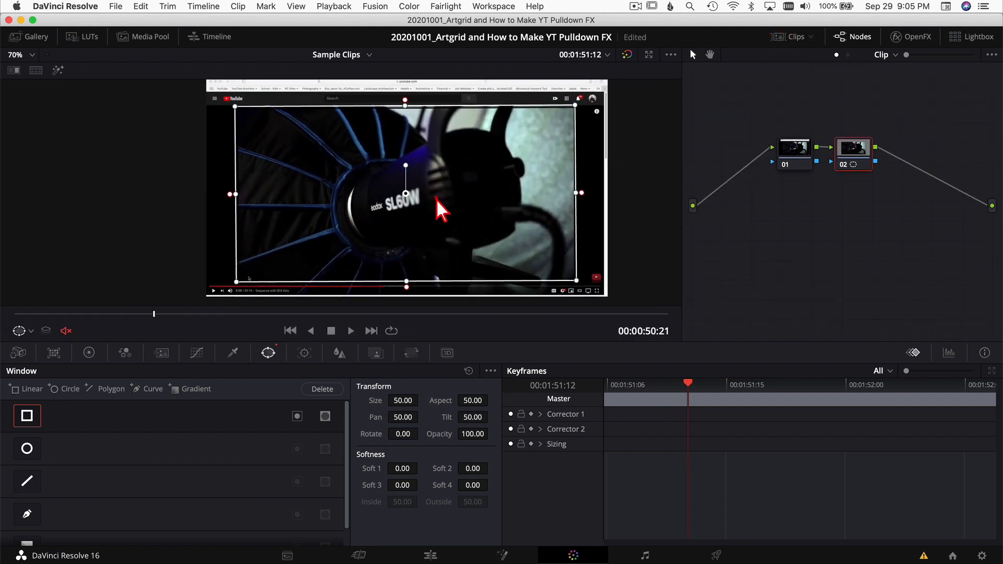
scroll(439, 209, down, 1)
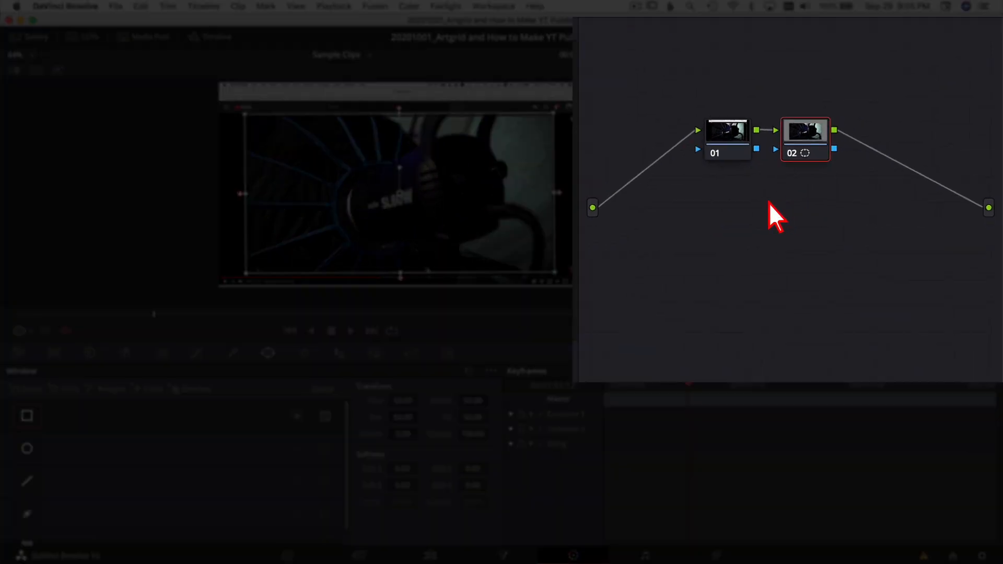
Step: Add an alpha output linked to the alpha of both nodes, and invert the rectangular window to cut out the video picture
right_click(757, 211)
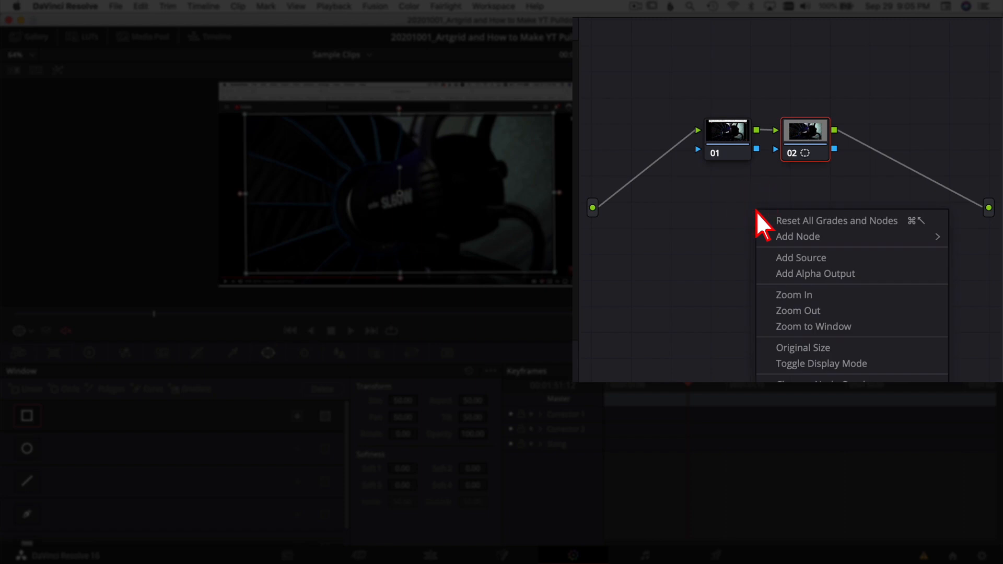
click(789, 274)
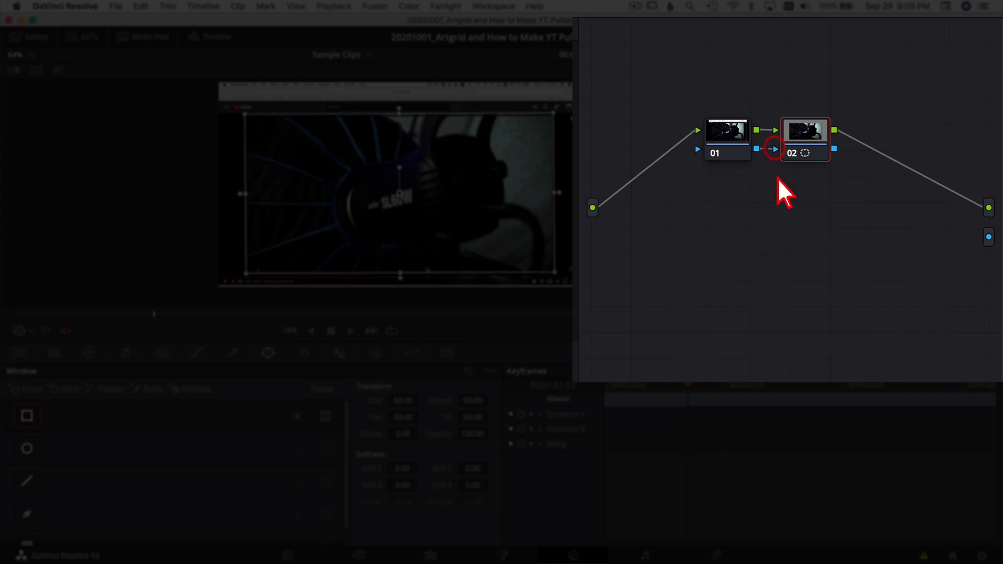
drag(835, 150, 975, 246)
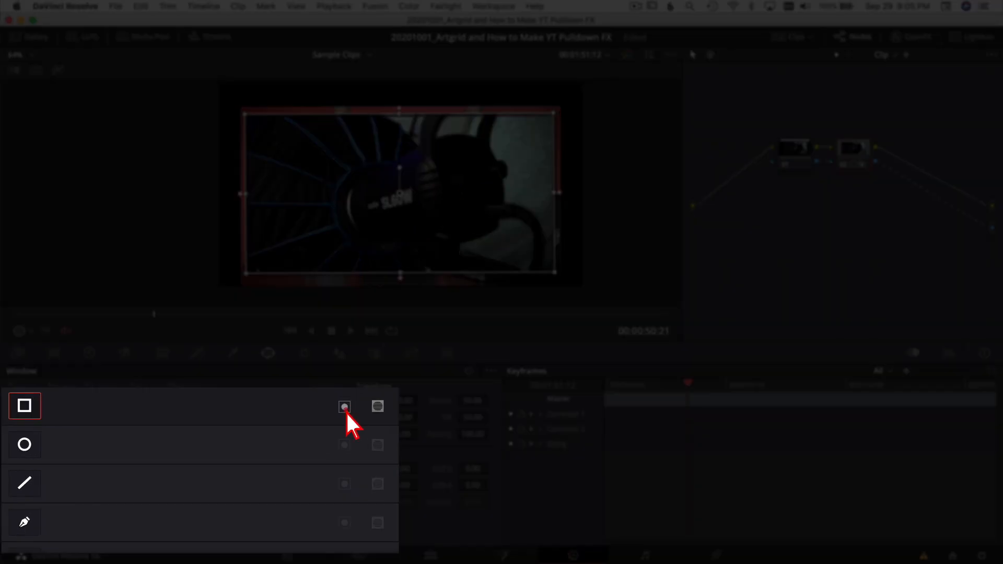
click(346, 412)
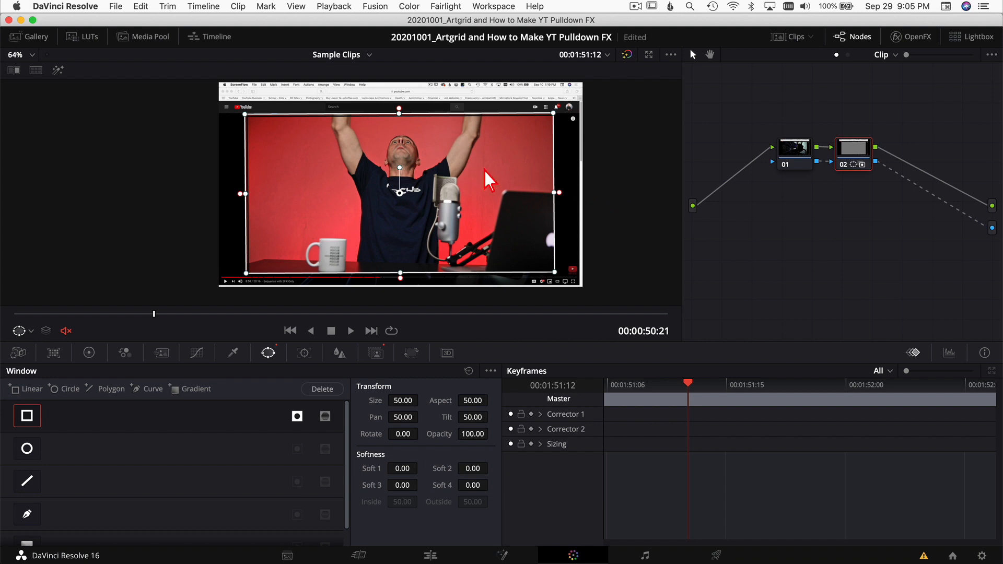
Step: Raise the QTT_Chapters clip on Video 3 out of the frame by setting its Position Y to 577 at 00:00:50:23
click(442, 555)
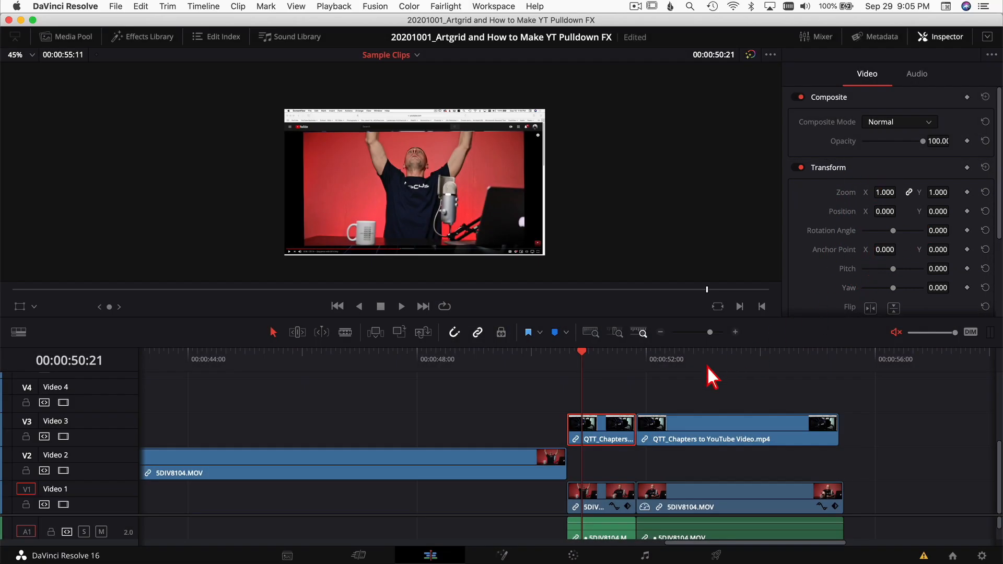
drag(587, 358, 601, 358)
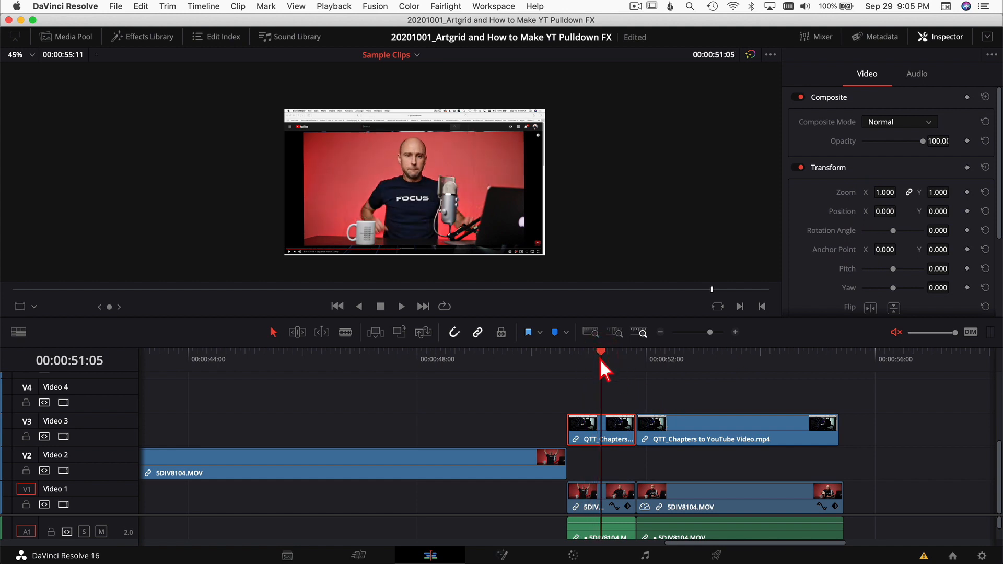
drag(590, 359, 587, 360)
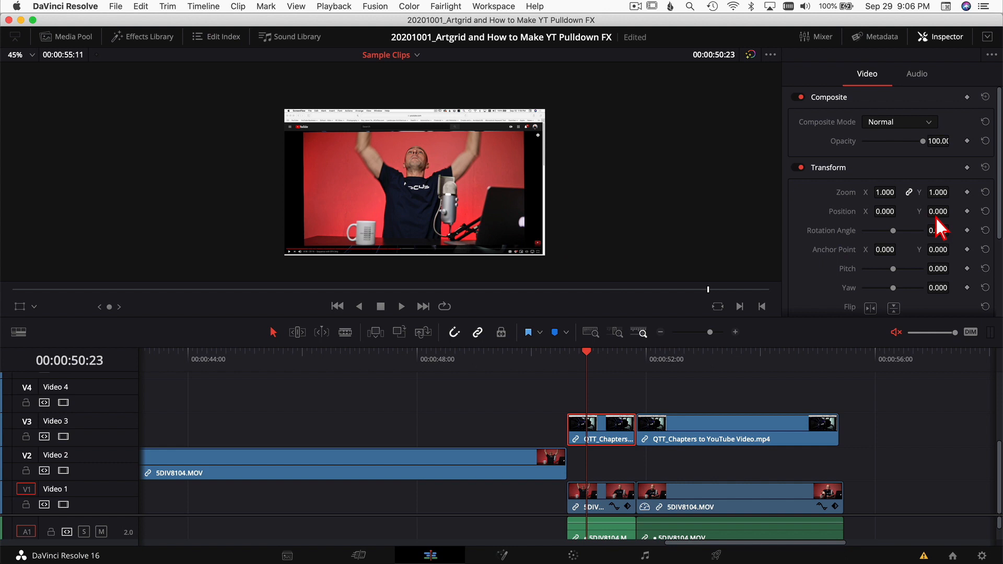
mouse_move(936, 217)
mouse_down()
mouse_move(538, 313)
mouse_move(703, 337)
mouse_move(936, 218)
mouse_up()
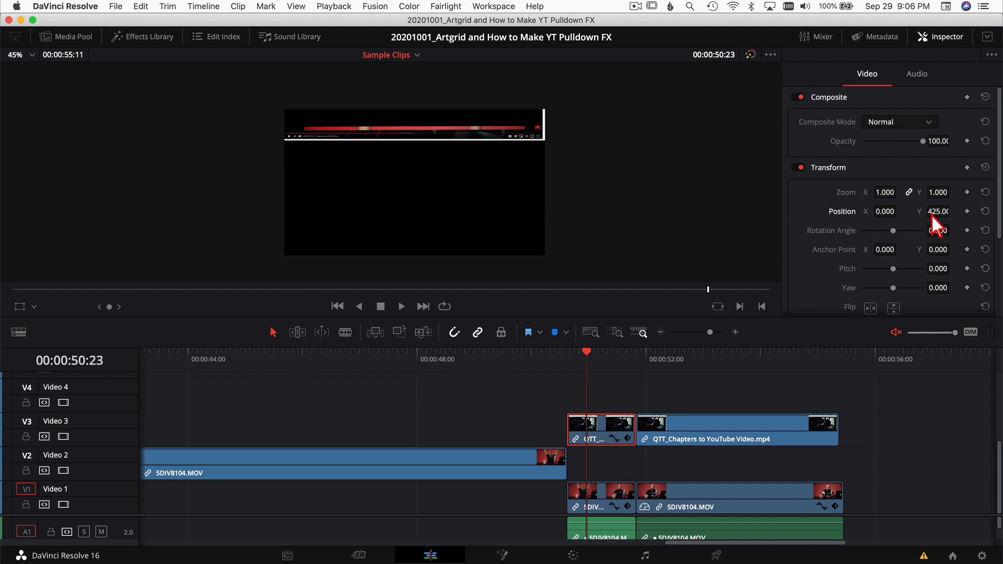
drag(933, 215, 531, 316)
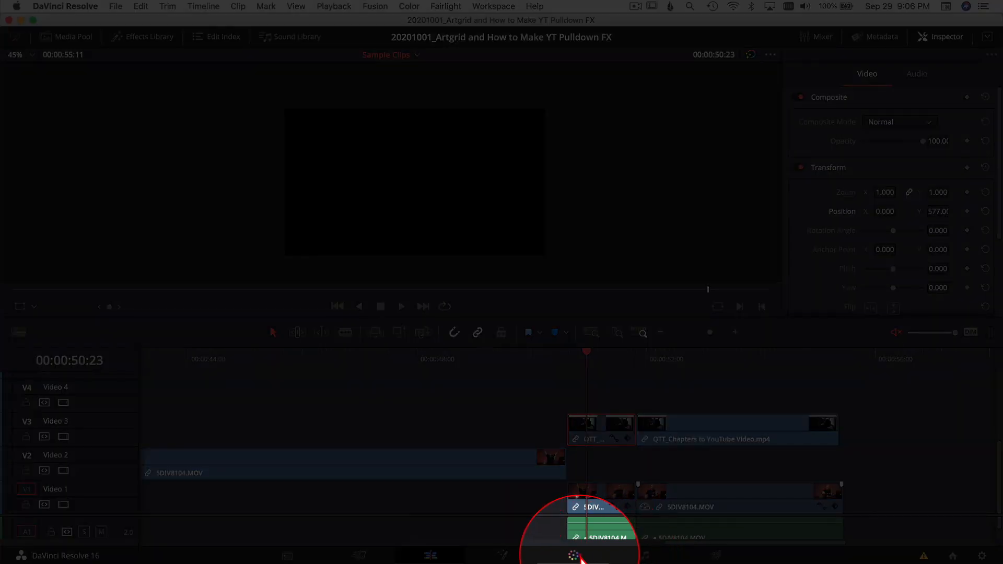
Step: Add serial node 03 after node 02 in the color grade and place a new rectangular window over the middle of the black frame
click(580, 558)
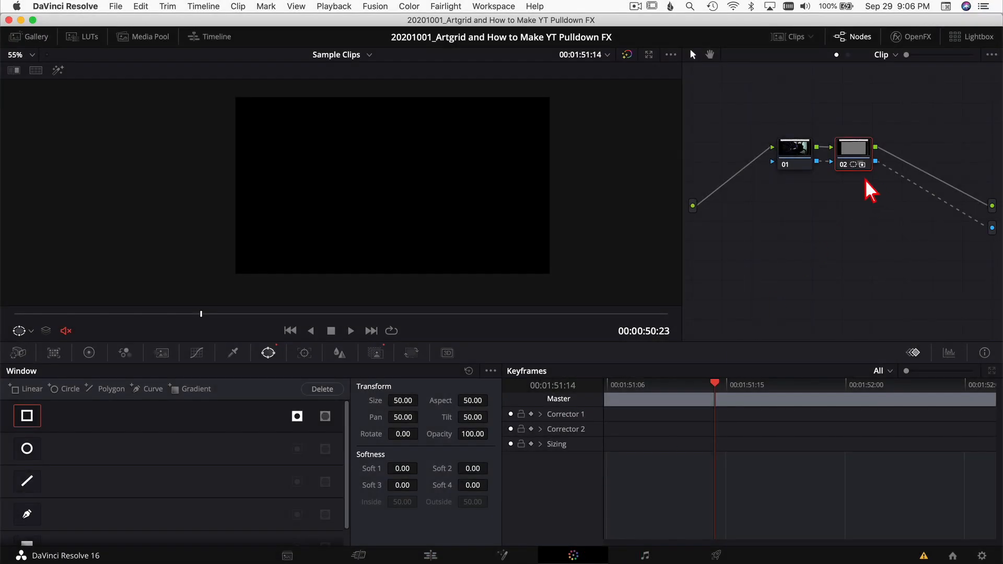
scroll(437, 225, down, 3)
scroll(430, 213, down, 1)
drag(402, 202, 416, 255)
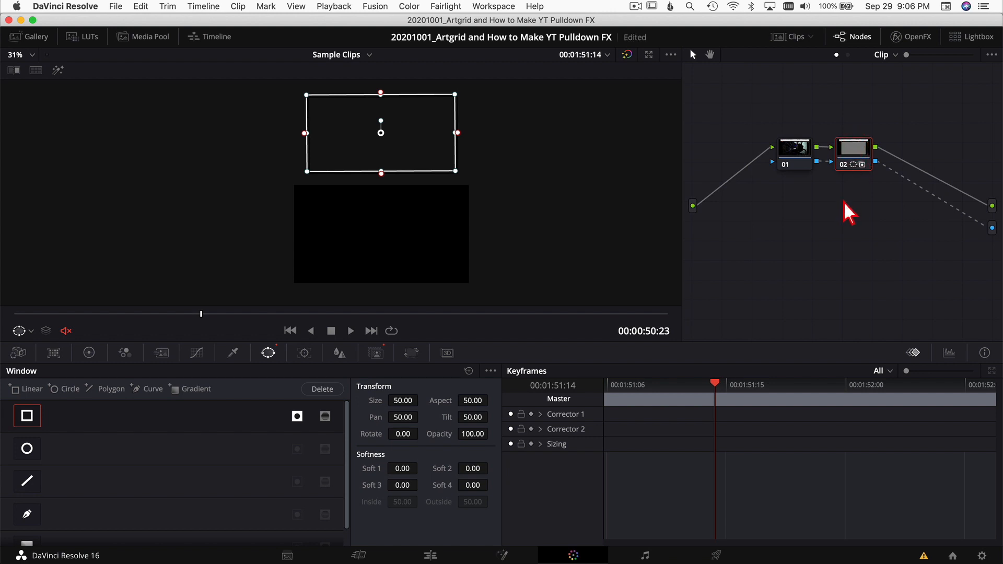
key(alt+s)
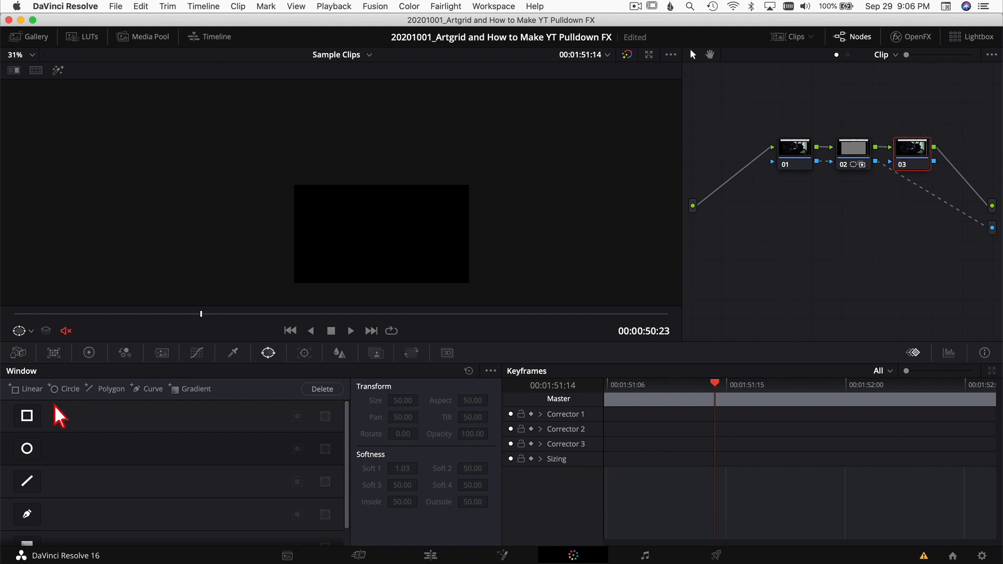
click(28, 420)
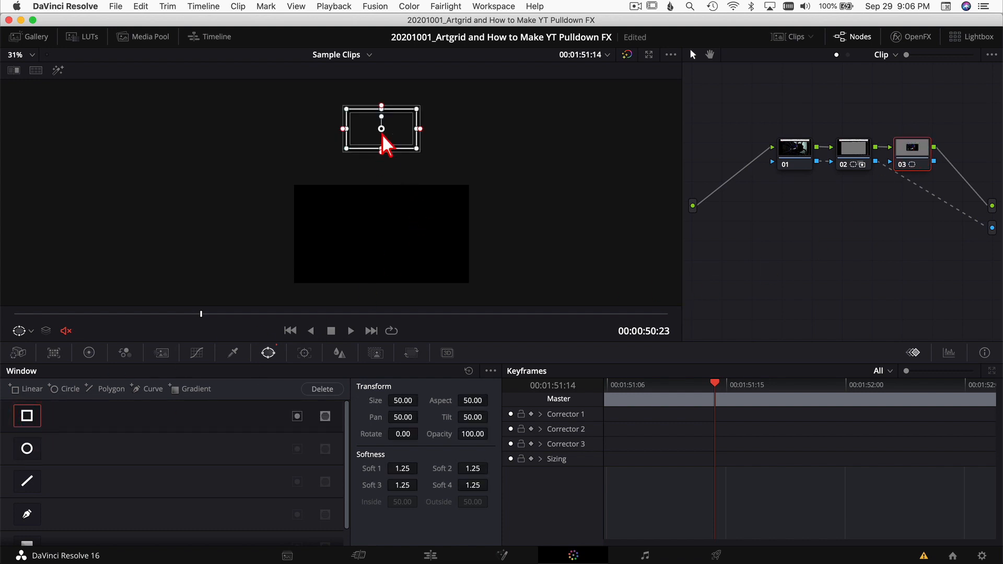
drag(381, 137, 379, 240)
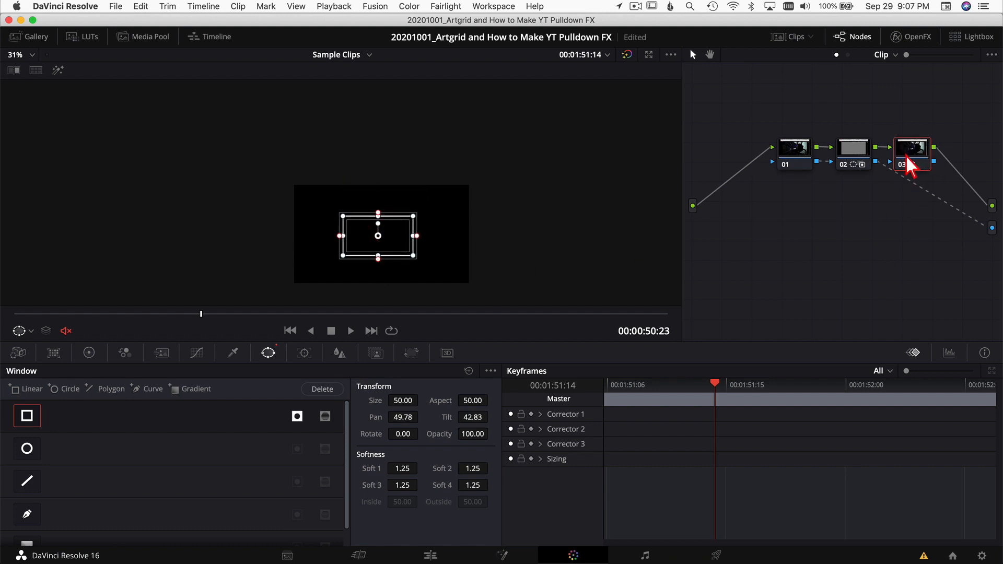
Step: Reroute the alpha so that node 02 feeds node 03 and node 03 feeds the alpha output
drag(984, 230, 991, 228)
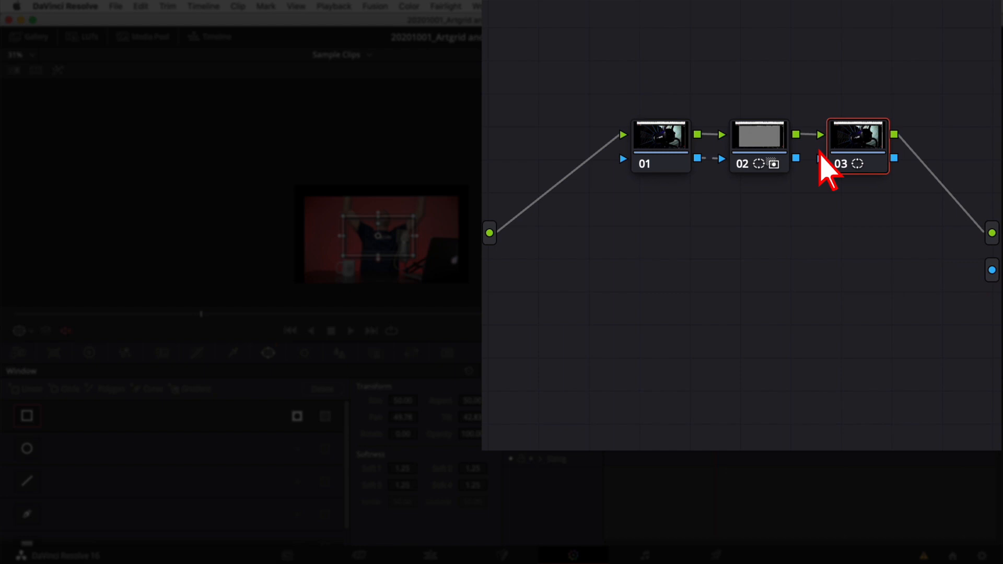
drag(797, 157, 820, 158)
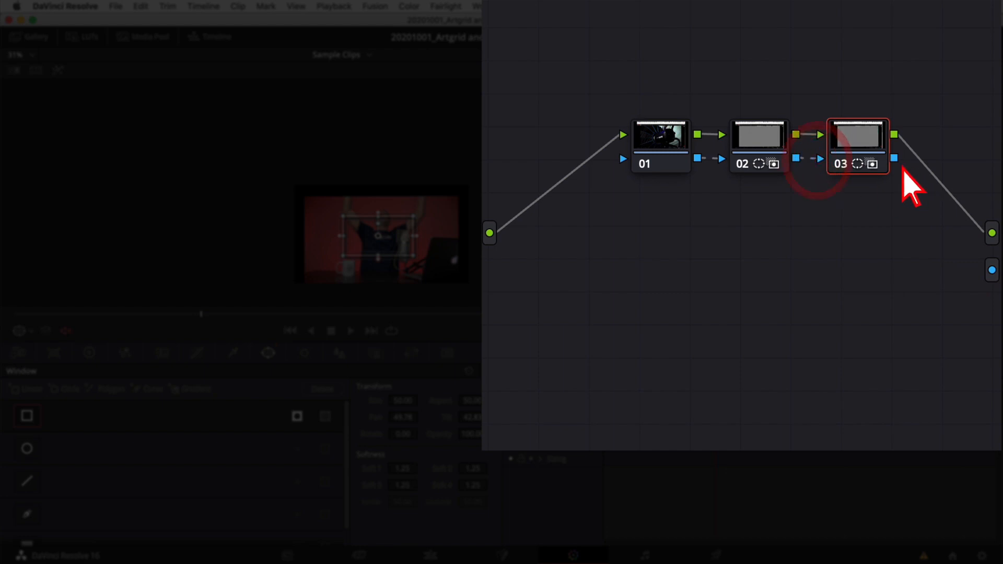
drag(895, 159, 993, 269)
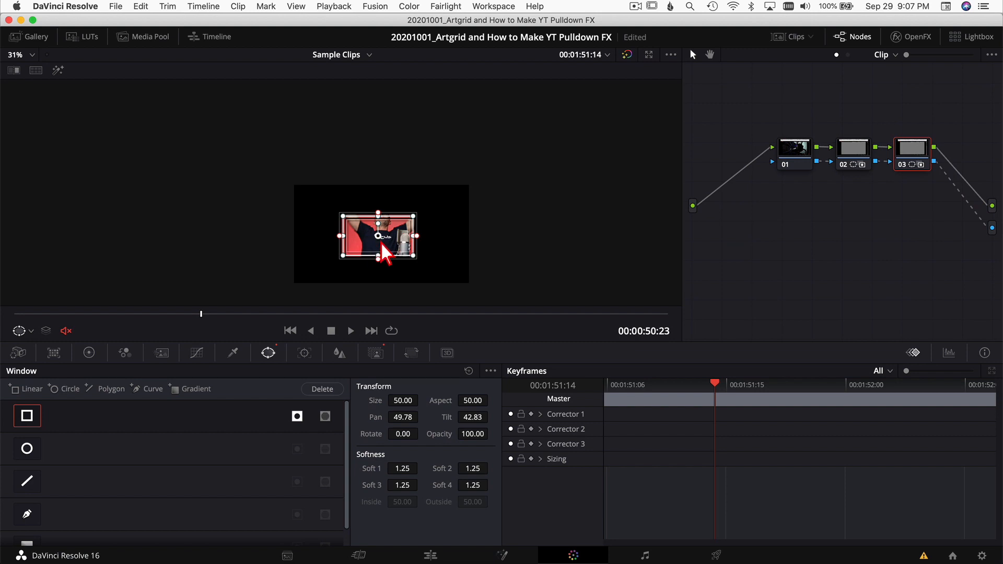
Step: Set the Soft 1 to Soft 4 values of node 03's rectangular window to 0
click(854, 152)
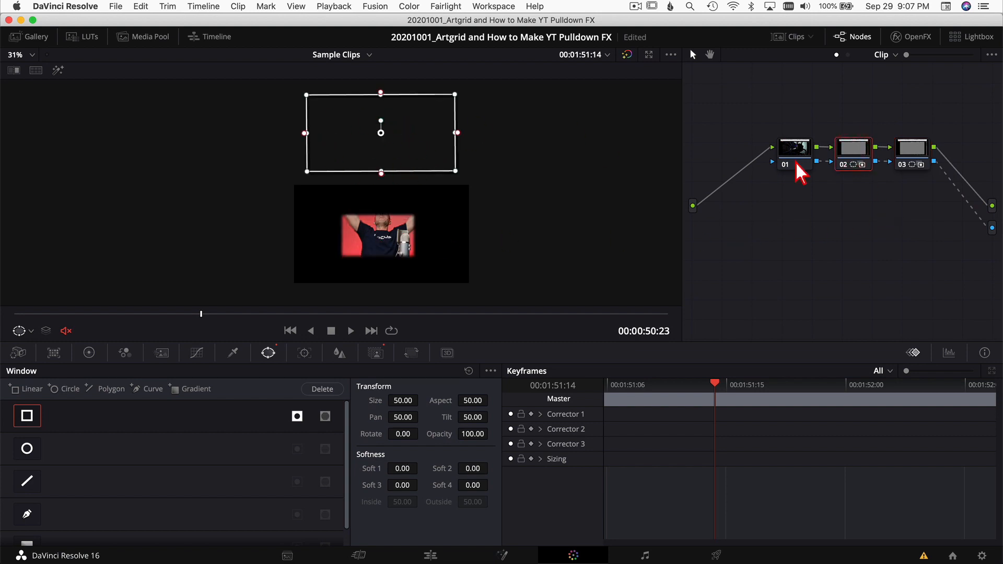
click(914, 154)
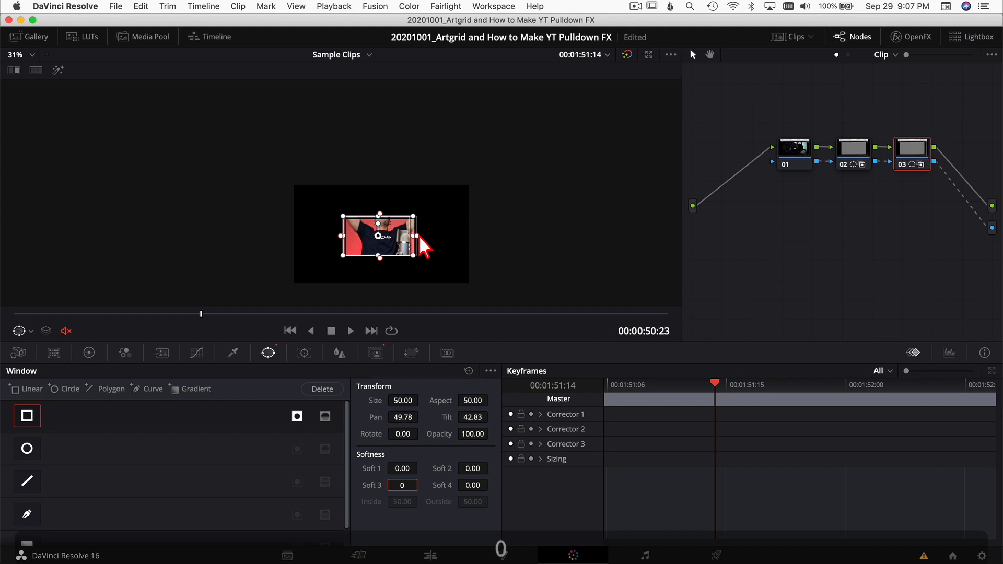
key(Return)
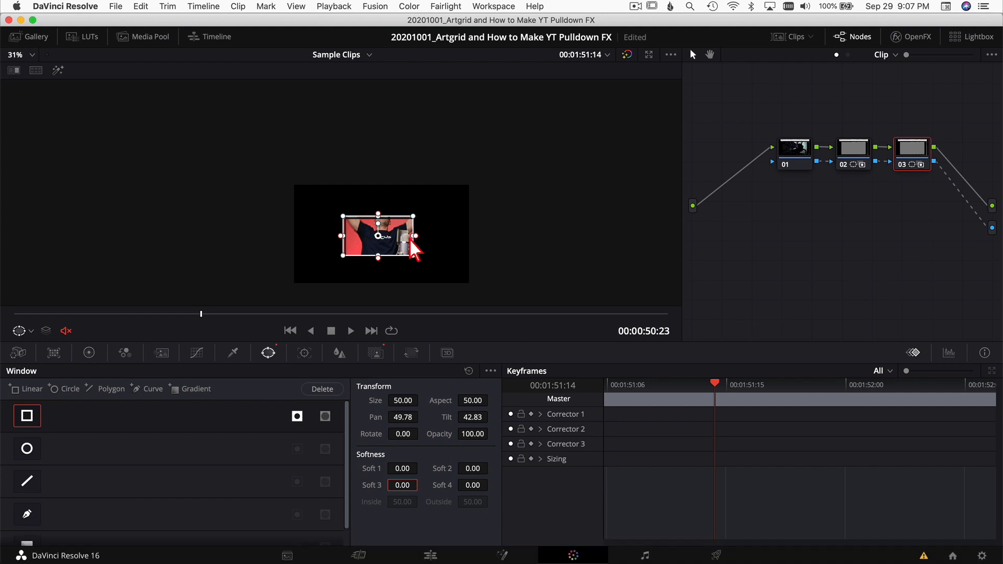
Step: Stretch node 03's rectangular window on all four sides until it extends beyond the whole frame, and compare it with node 02's window
scroll(391, 257, up, 1)
scroll(381, 190, down, 3)
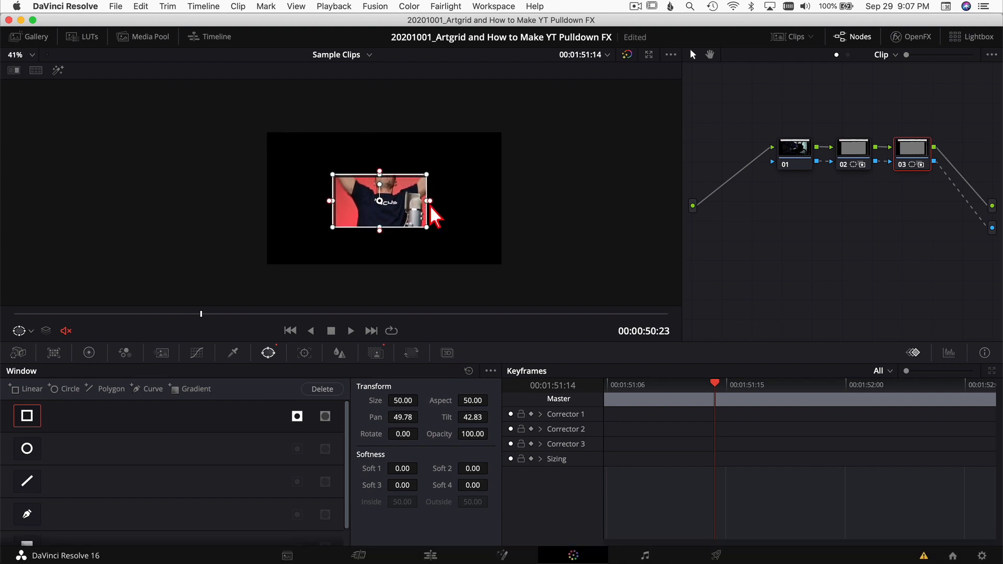
drag(432, 203, 527, 204)
drag(332, 201, 215, 203)
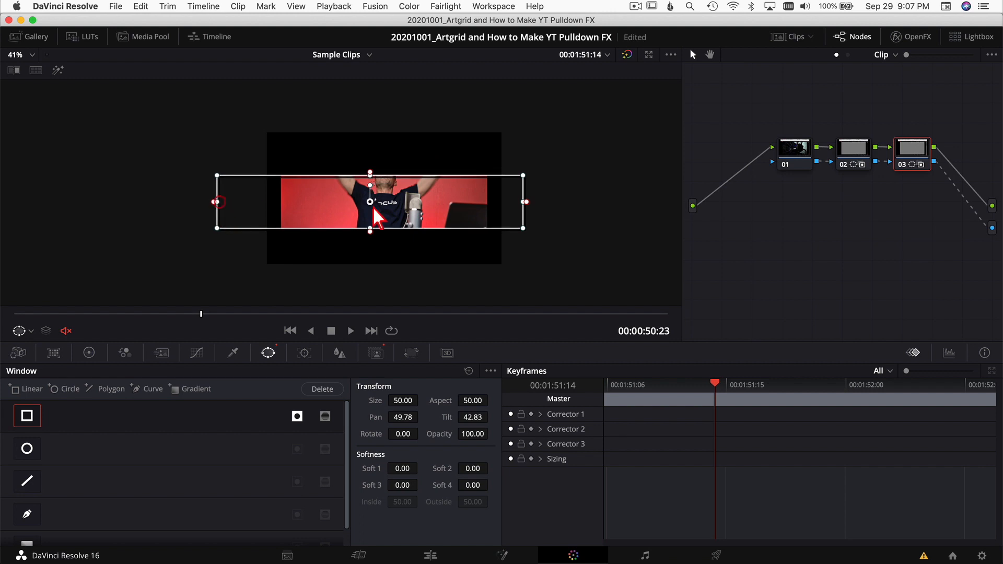
scroll(381, 230, down, 1)
scroll(371, 225, down, 1)
drag(362, 226, 359, 278)
drag(361, 182, 363, 112)
click(859, 160)
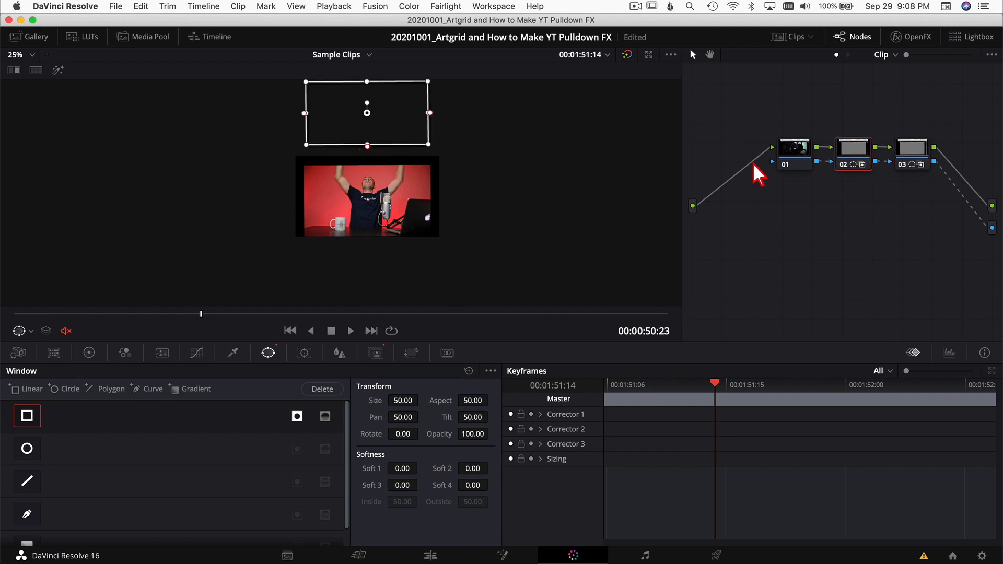
click(906, 165)
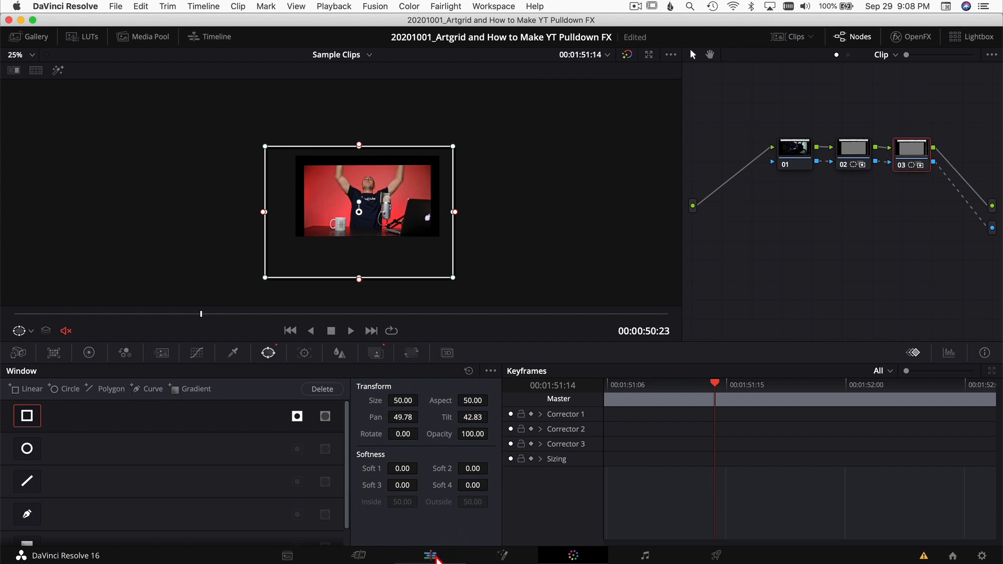
Step: Reset the Position of the QTT_Chapters clip in the timeline and park the playhead at 00:00:51:05
click(438, 560)
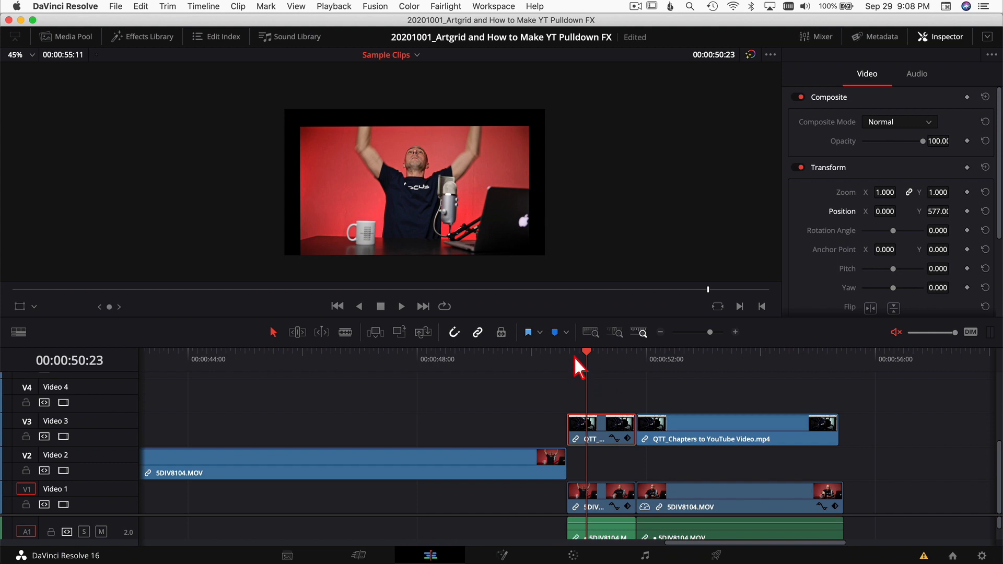
drag(585, 360, 605, 365)
double_click(838, 213)
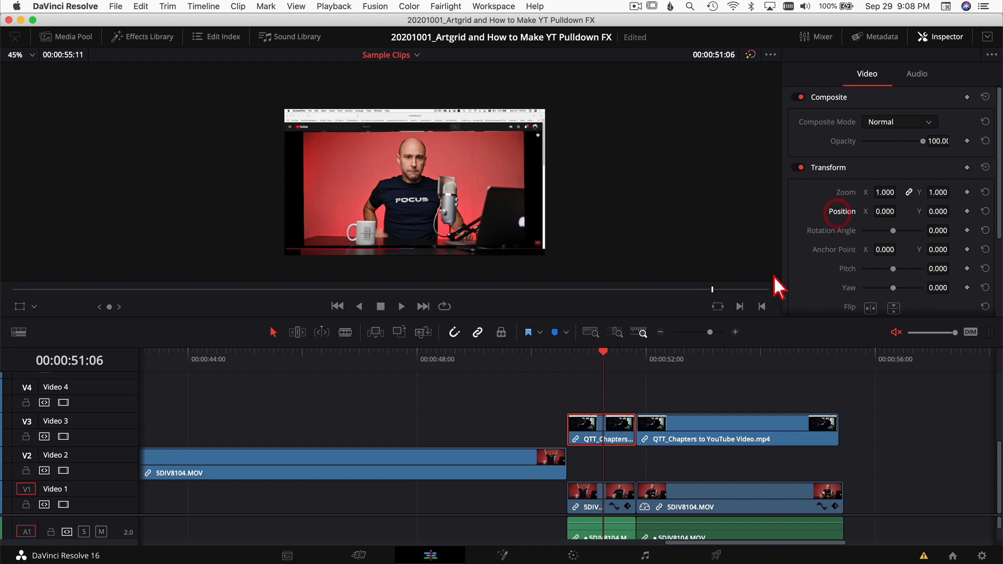
mouse_move(604, 360)
mouse_down()
mouse_move(591, 358)
mouse_move(601, 359)
mouse_up()
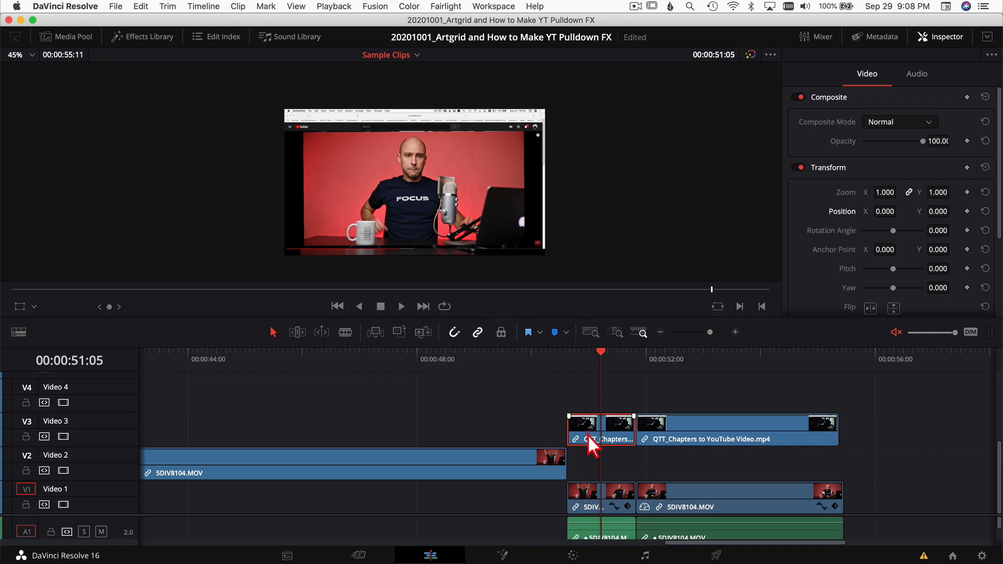
Step: Move the upper edge of node 03's window down to just below the YouTube player's control bar
click(574, 557)
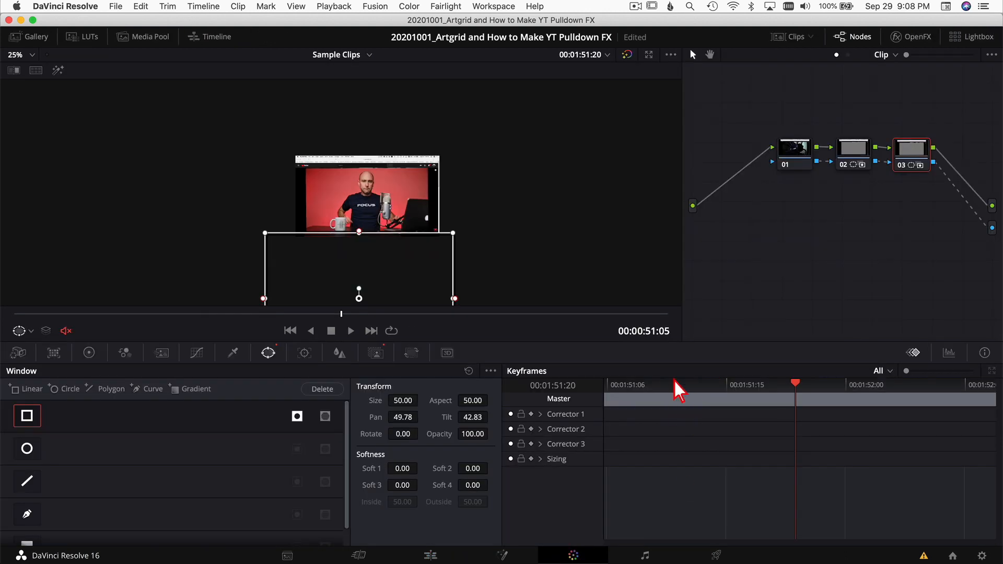
scroll(343, 265, up, 2)
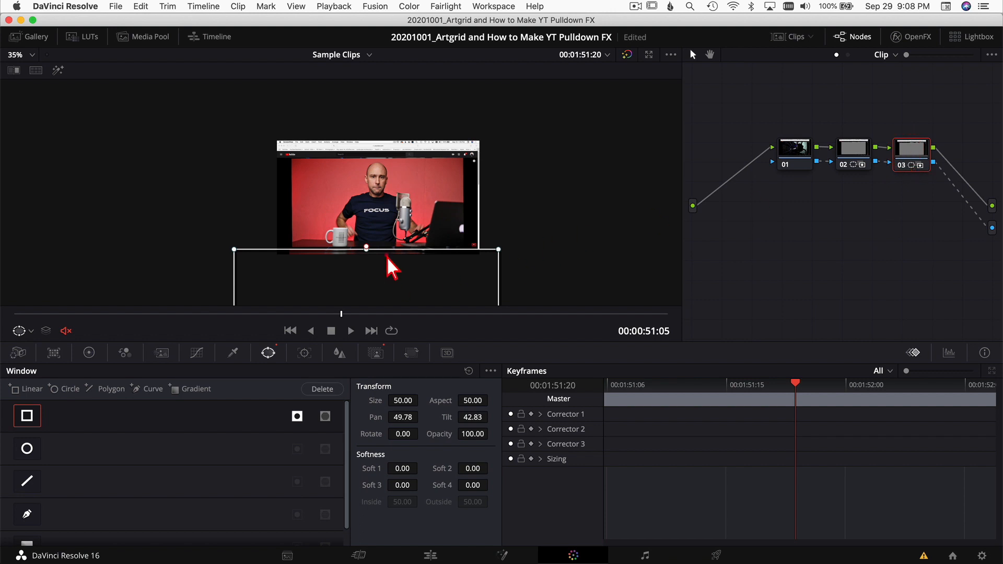
drag(385, 215, 383, 162)
scroll(373, 230, up, 5)
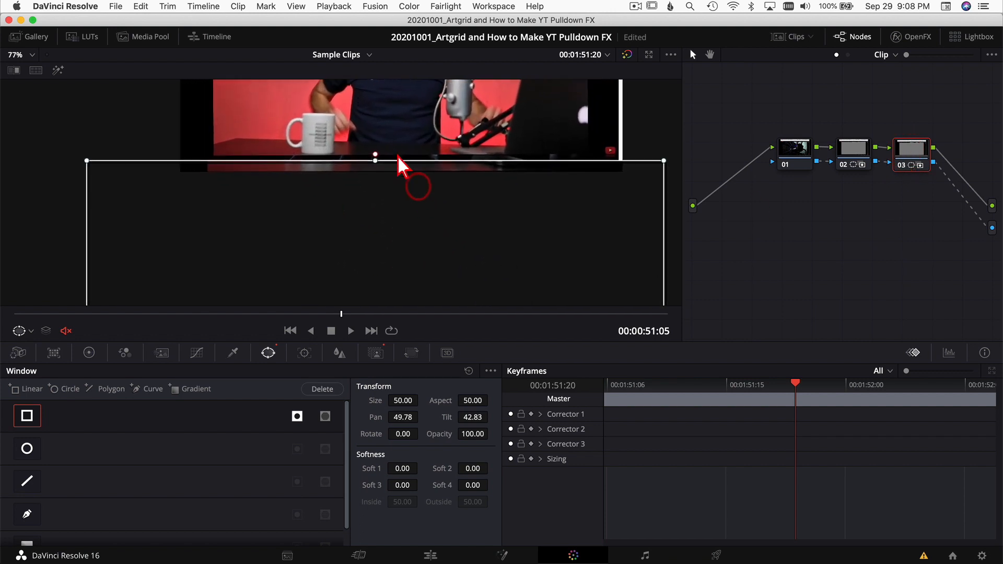
drag(399, 210, 397, 220)
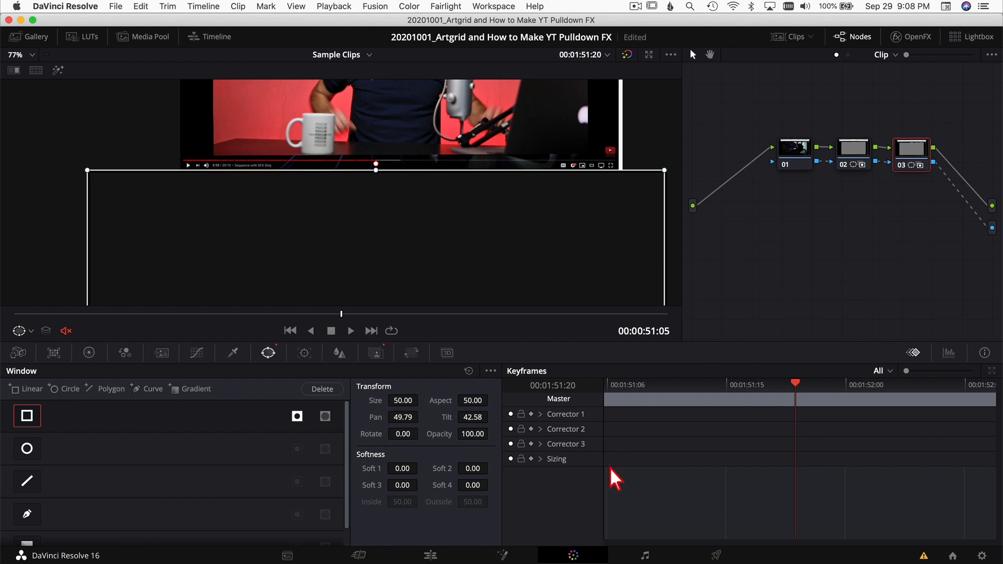
scroll(512, 267, down, 5)
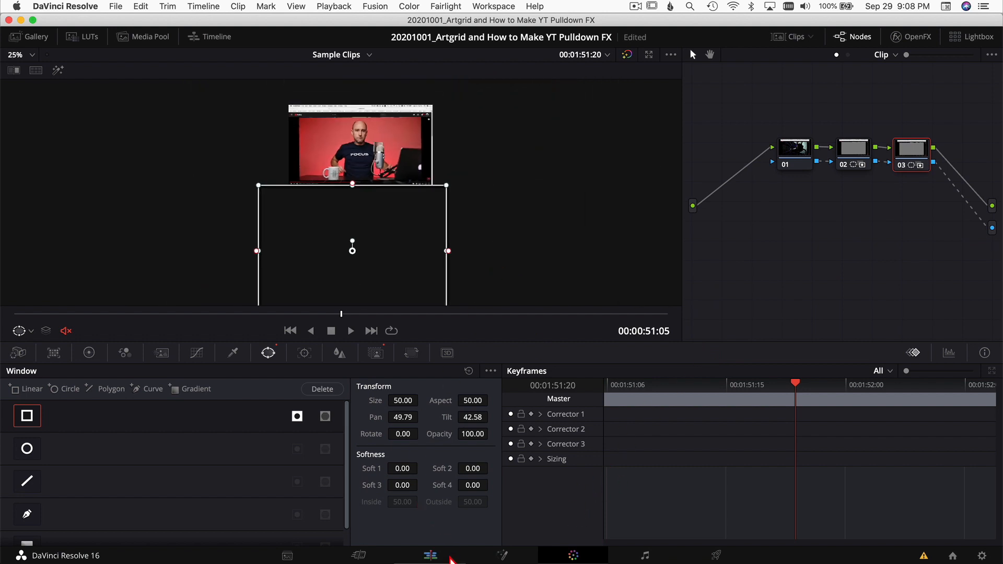
Step: Step through the start of the QTT_Chapters clip to 00:00:50:22 and set its Position Y to 548
click(430, 555)
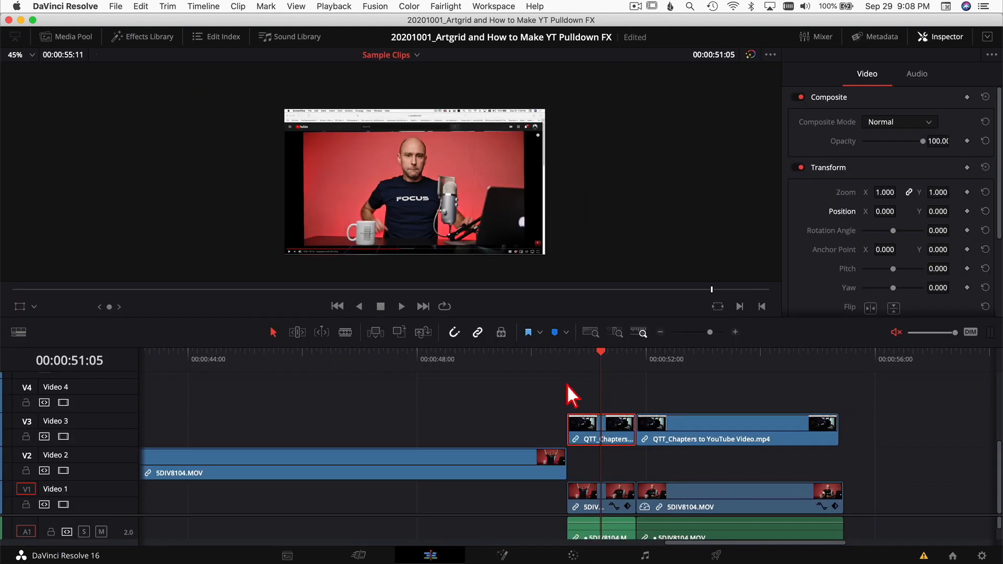
click(576, 364)
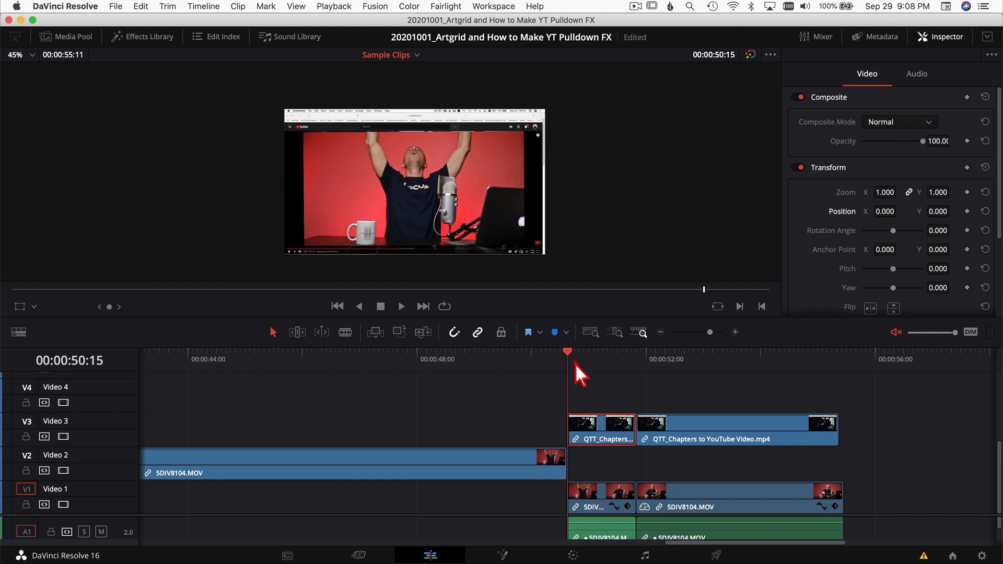
key(space)
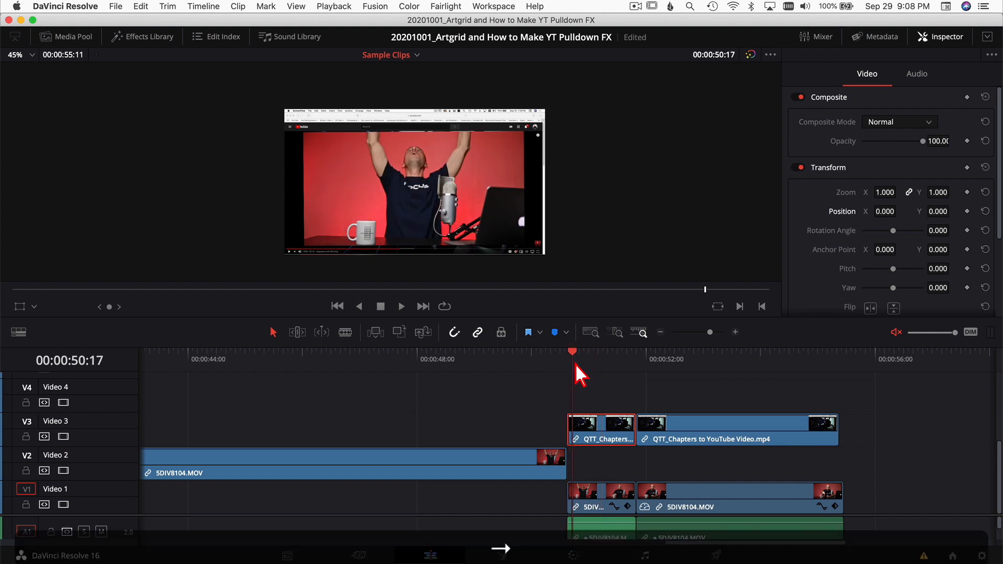
key(Left)
key(Left)
key(Left)
key(Left)
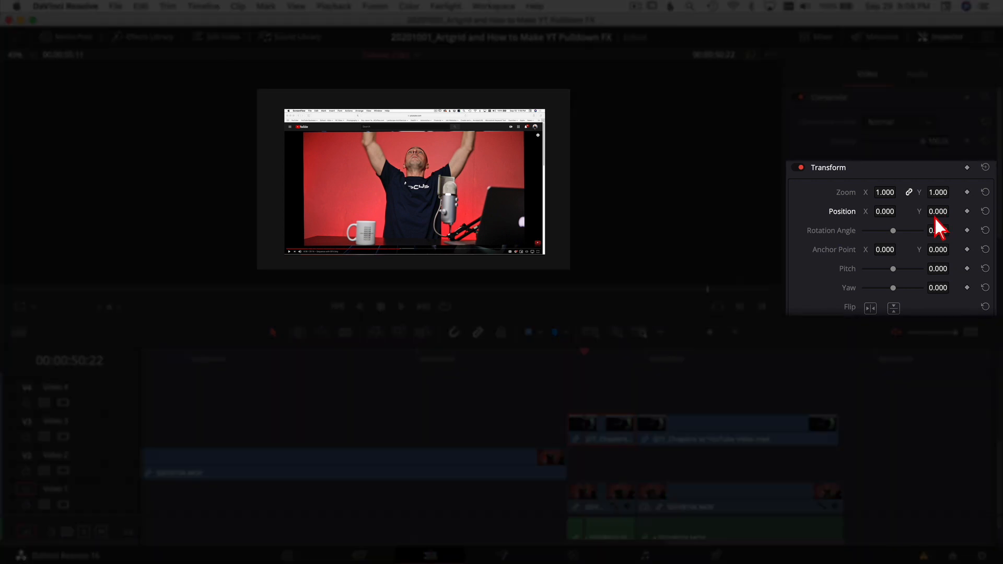
drag(936, 216, 766, 336)
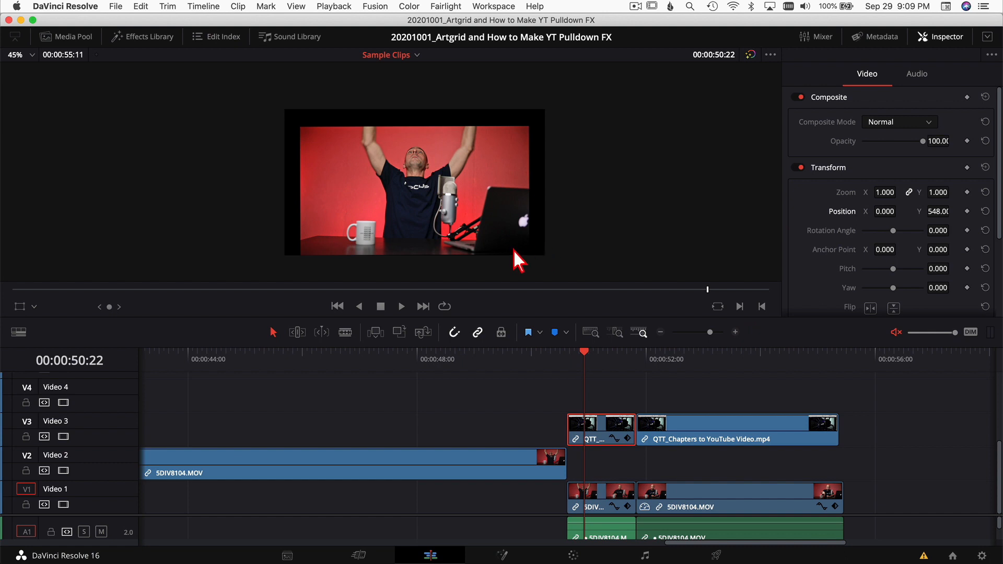
Step: Reset all Transform values of the short 5DIV8104.MOV clip on Video 1 beneath the YouTube page
click(600, 494)
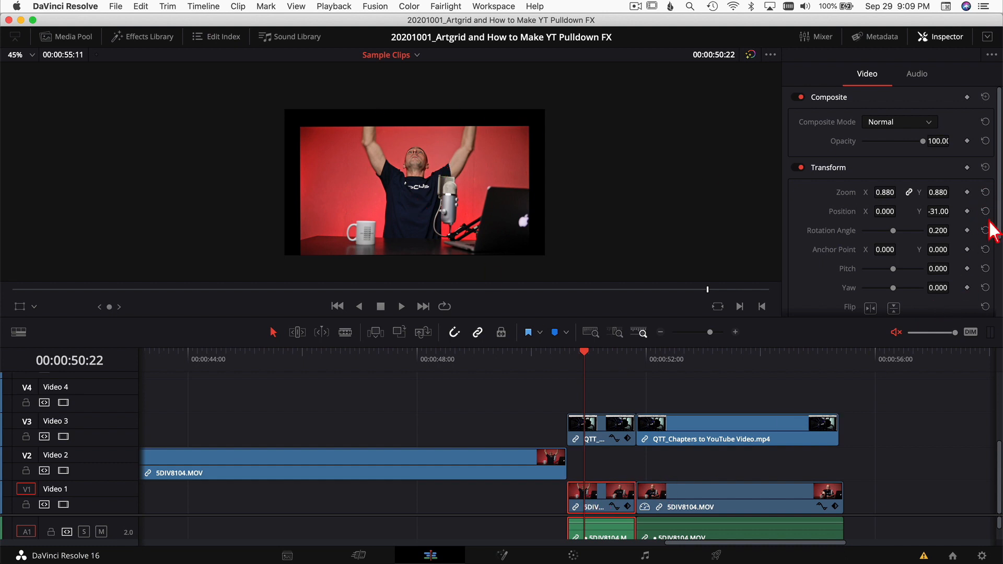
click(986, 168)
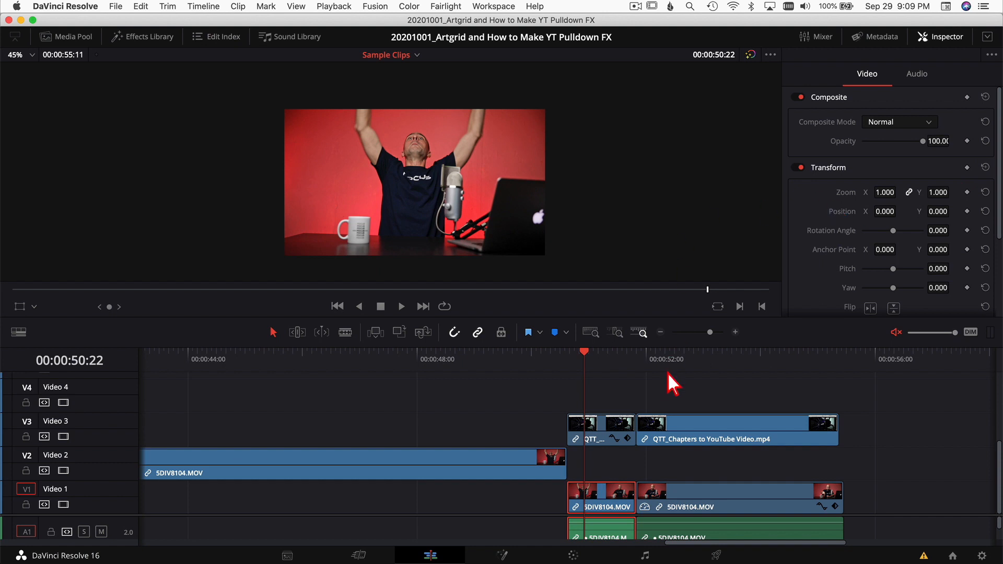
Step: Set the short QTT_Chapters clip's Position Y to 557 and keyframe its Position at 00:00:51:00
key(Right)
key(Right)
key(Right)
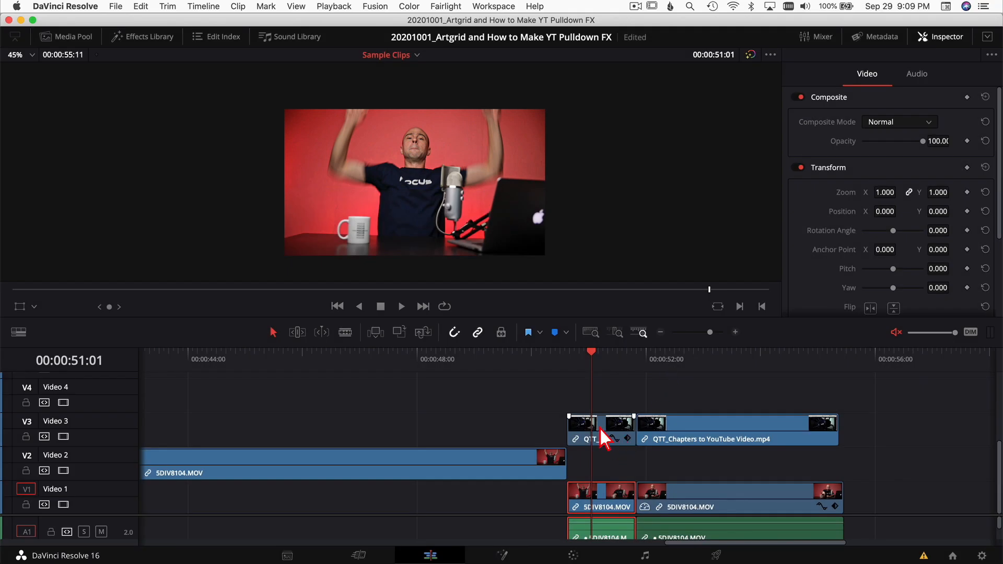
click(601, 427)
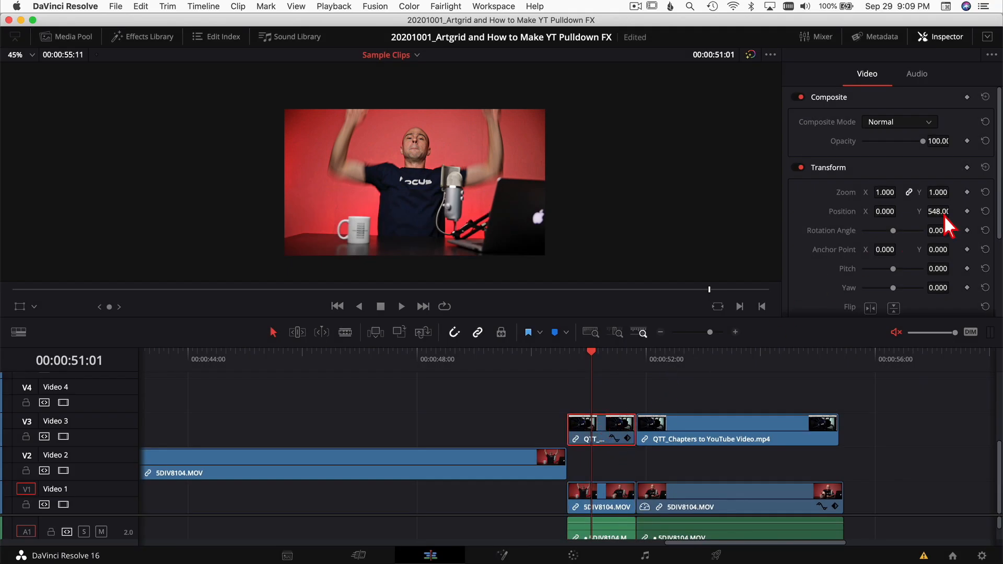
drag(942, 214, 940, 215)
key(Left)
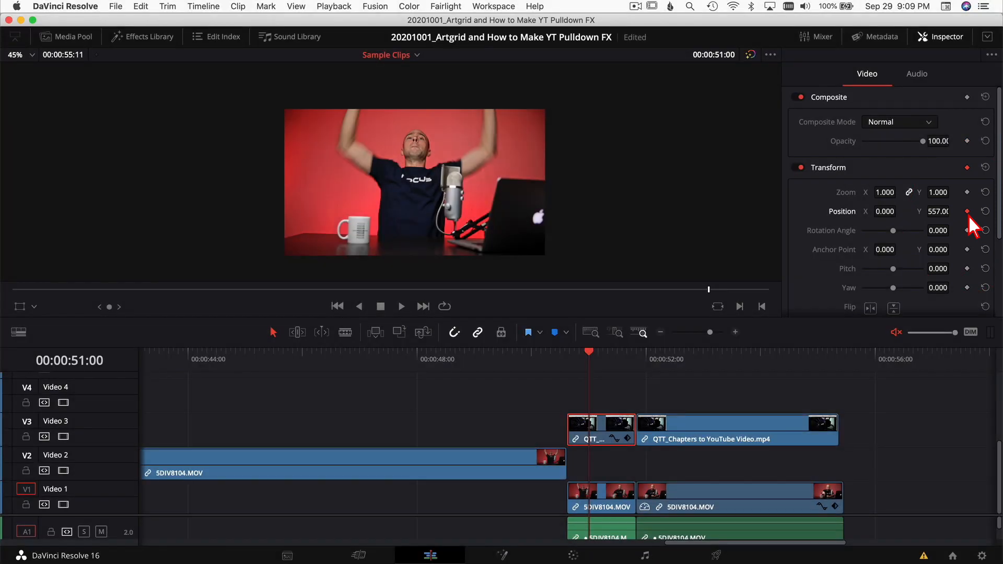
Step: Lower the short QTT_Chapters clip frame by frame, keyframing Position Y at 510 on 00:00:51:01, 410 on 00:00:51:02 and 164 on 00:00:51:04
key(Right)
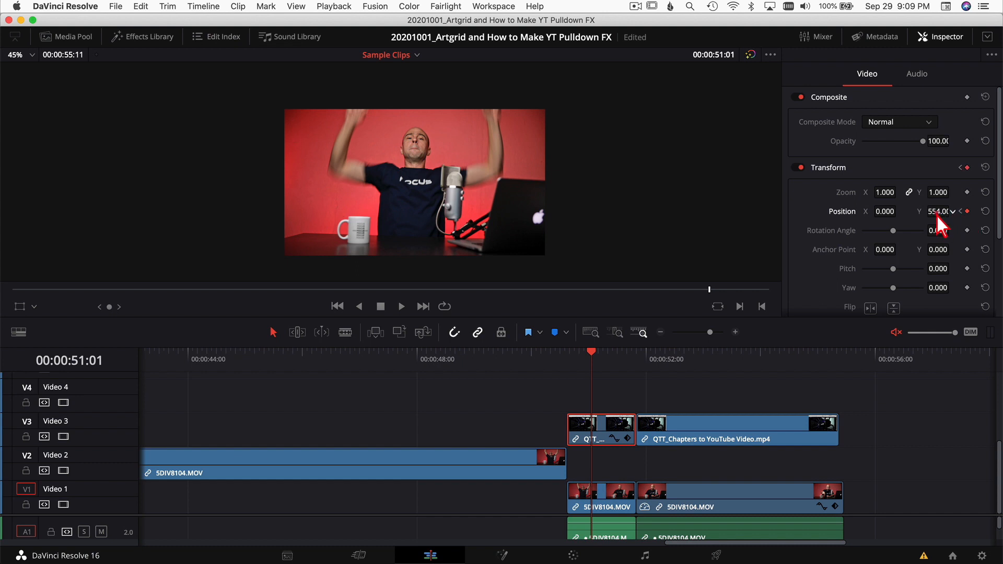
mouse_move(929, 214)
mouse_down()
mouse_move(920, 212)
mouse_move(939, 215)
mouse_up()
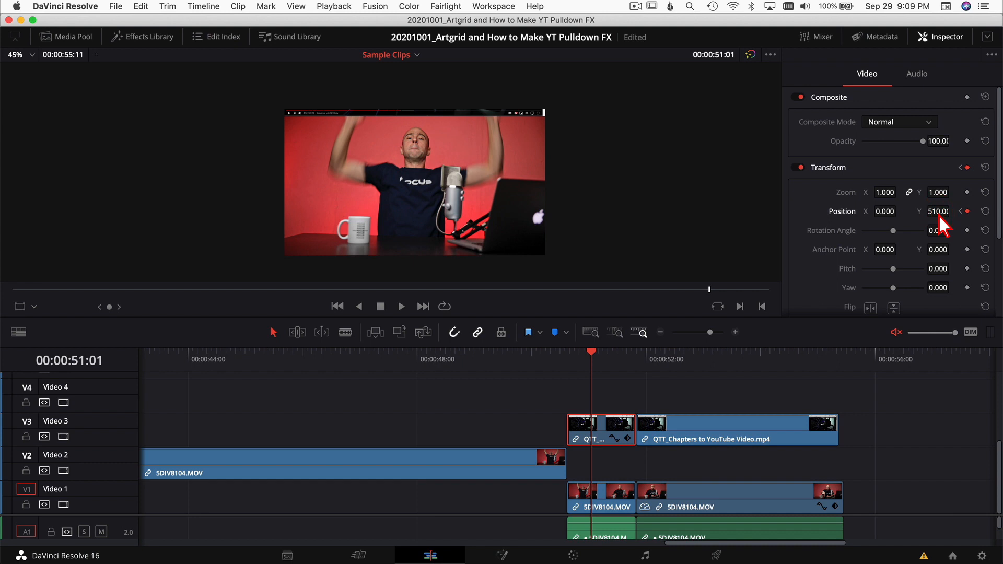
key(Right)
drag(936, 212, 878, 224)
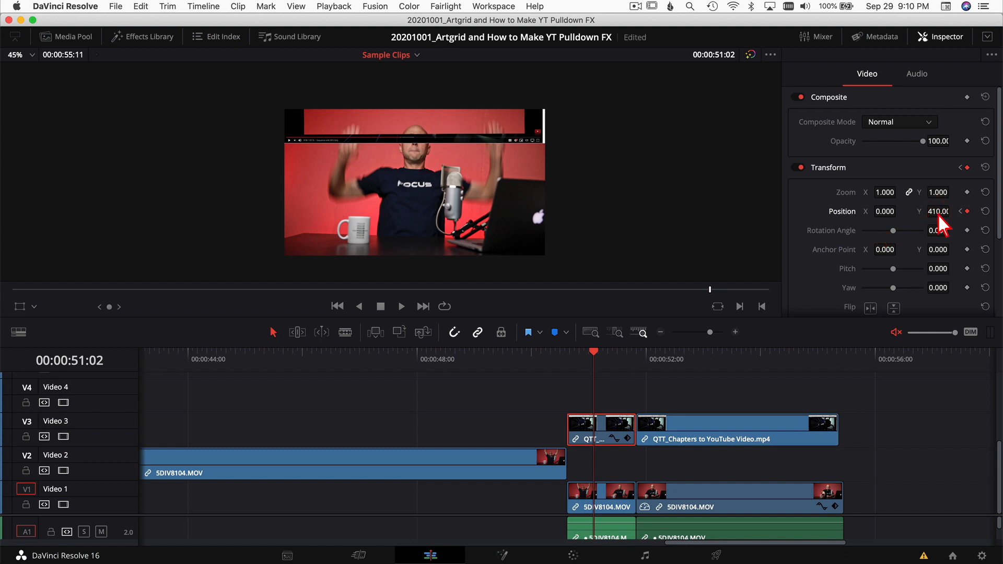
key(Right)
mouse_move(936, 215)
mouse_down()
mouse_move(832, 209)
mouse_move(942, 214)
mouse_up()
key(Right)
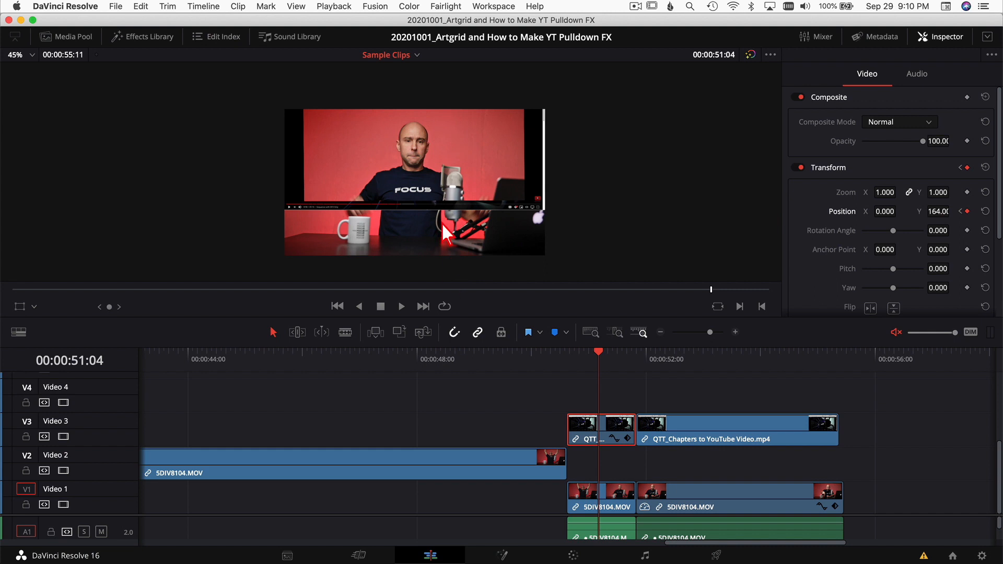
Step: Keyframe a lower Position Y for the short QTT_Chapters clip at 00:00:51:05 and set it to 0 at 00:00:51:06
key(Right)
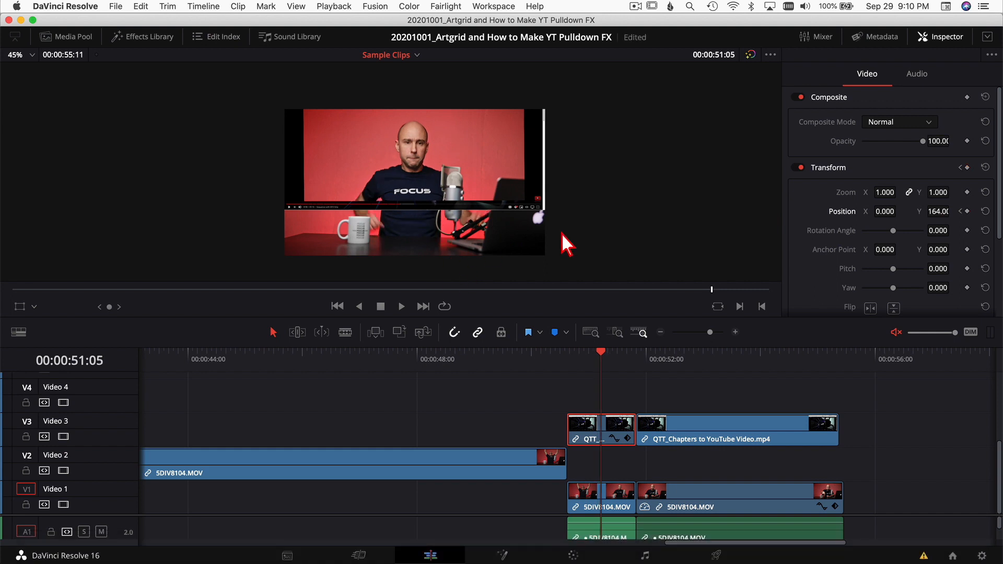
mouse_move(941, 219)
mouse_down()
mouse_move(936, 231)
mouse_move(812, 233)
mouse_move(956, 217)
mouse_up()
key(Right)
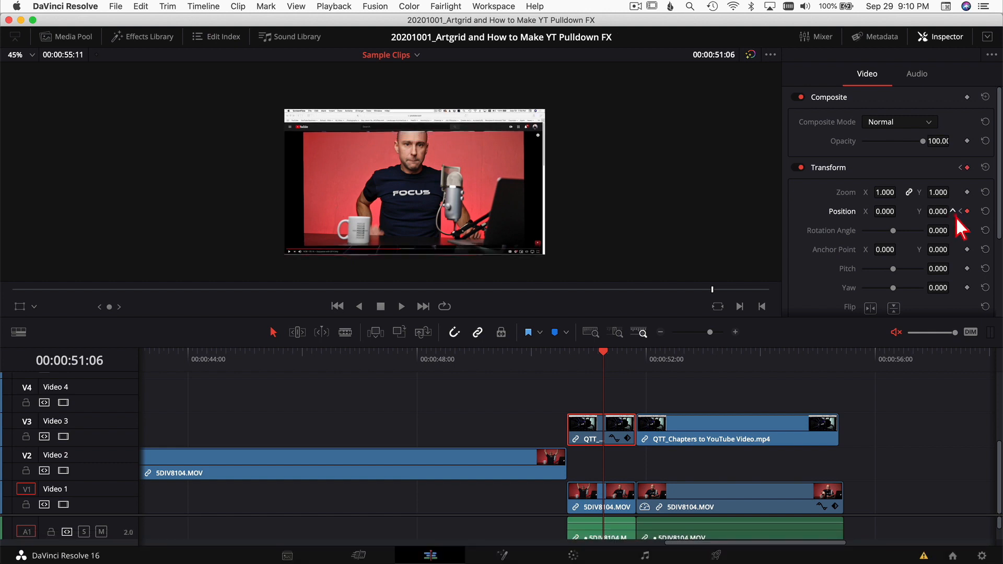
drag(939, 214, 939, 214)
Step: Step through the frames following the last Position keyframe and review the page's pulldown from just before the cut
key(Right)
key(Right)
key(Right)
key(Right)
key(Right)
key(Right)
key(Right)
key(Right)
key(Right)
key(Right)
key(Right)
key(Right)
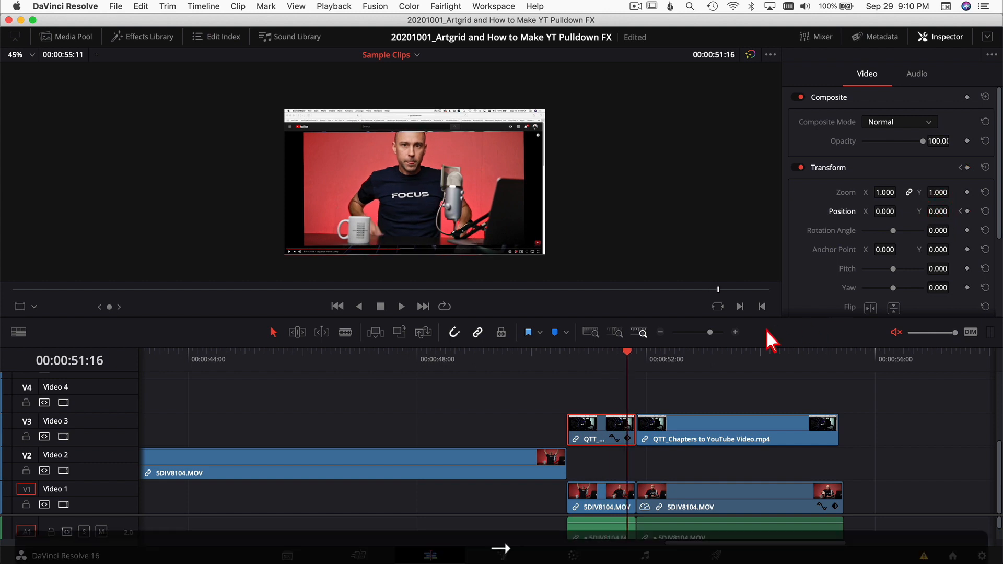
click(548, 359)
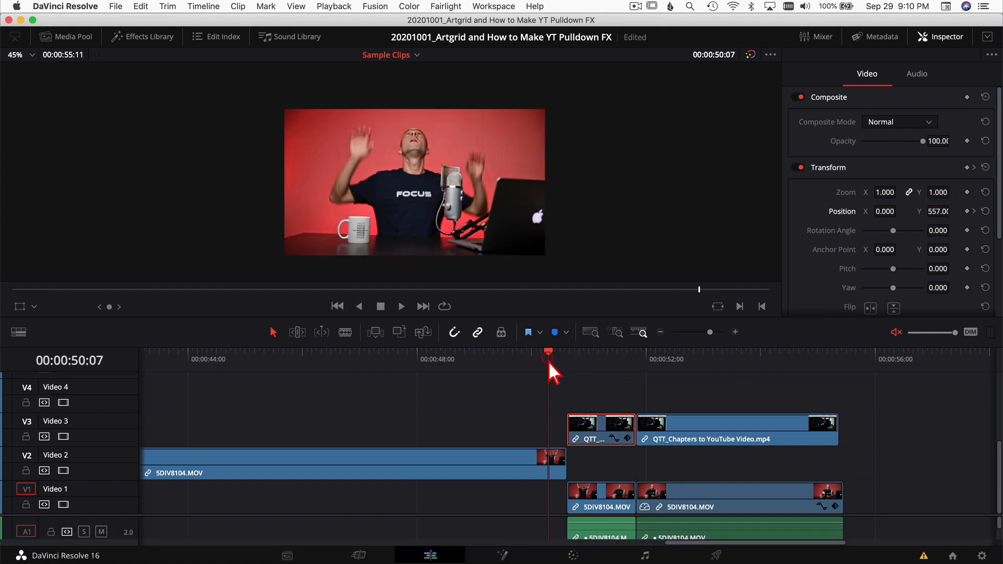
key(space)
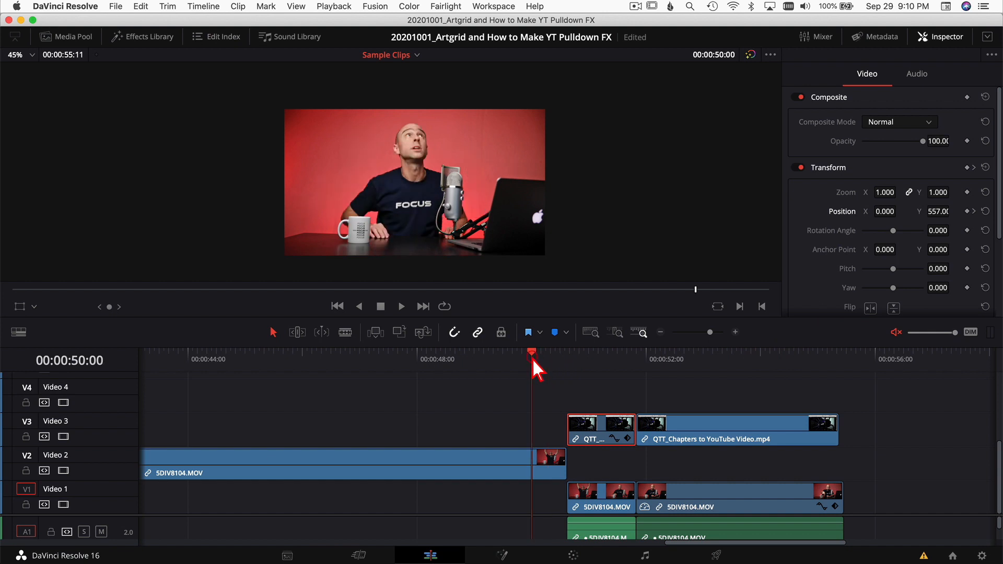
drag(581, 359, 606, 356)
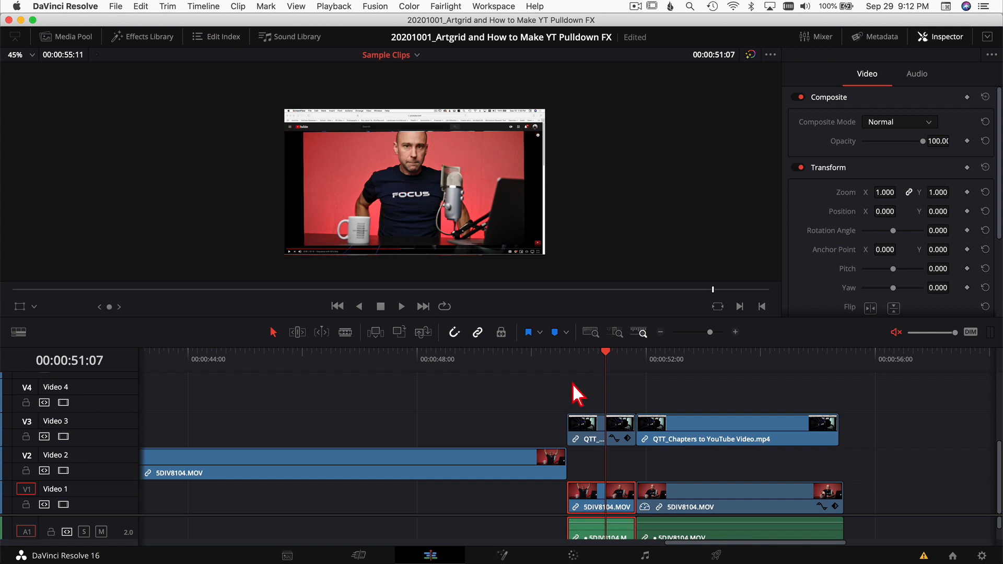
Step: Add Transform keyframes to the short 5DIV8104.MOV clip on Video 1 at 00:00:51:05
click(622, 503)
click(611, 353)
drag(611, 354, 605, 354)
key(Left)
key(Left)
key(Left)
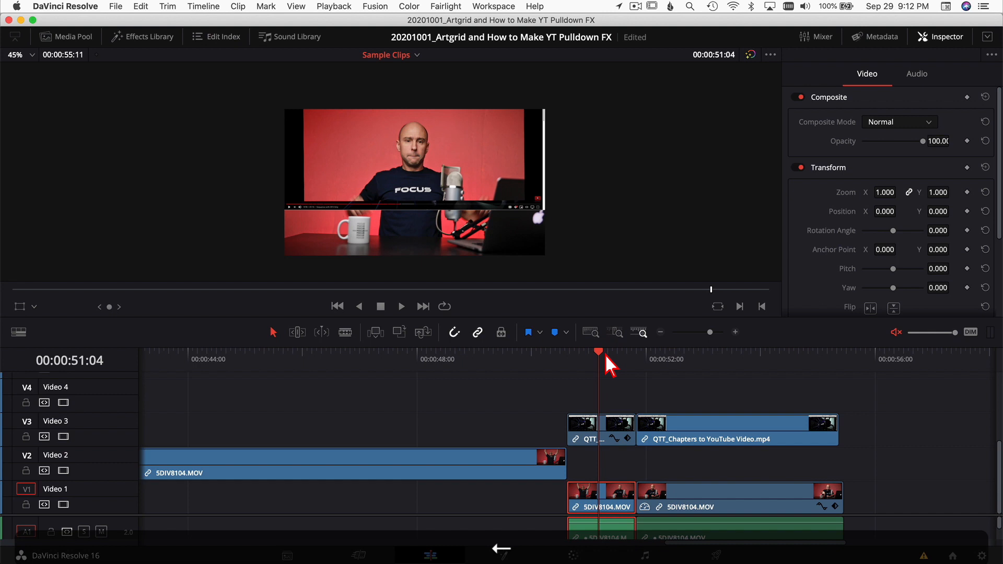
key(Right)
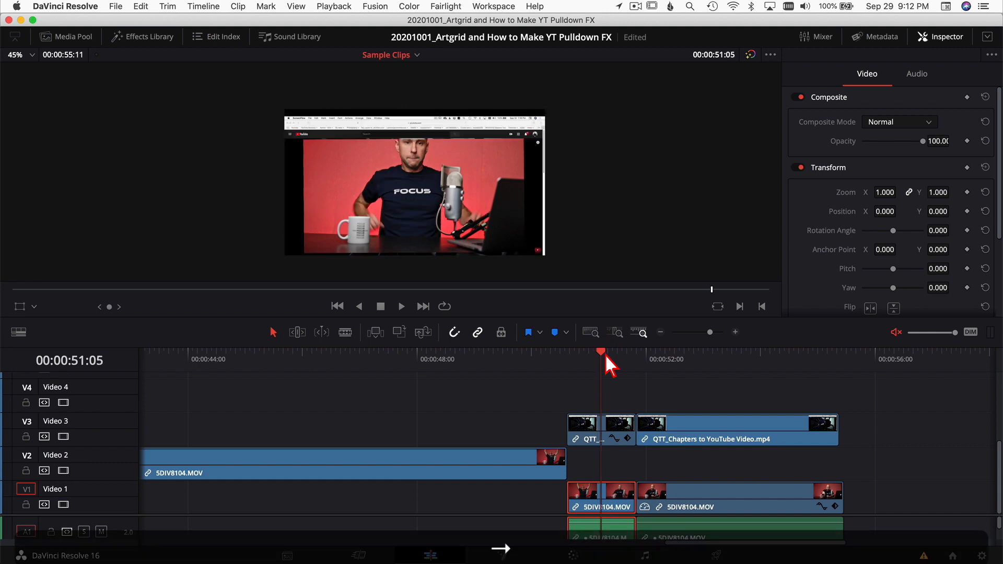
click(609, 495)
click(967, 168)
Step: At 00:00:51:06, set the short 5DIV8104.MOV clip's Zoom to 0.880, Position Y to -22 and Rotation Angle to 0.400
key(Right)
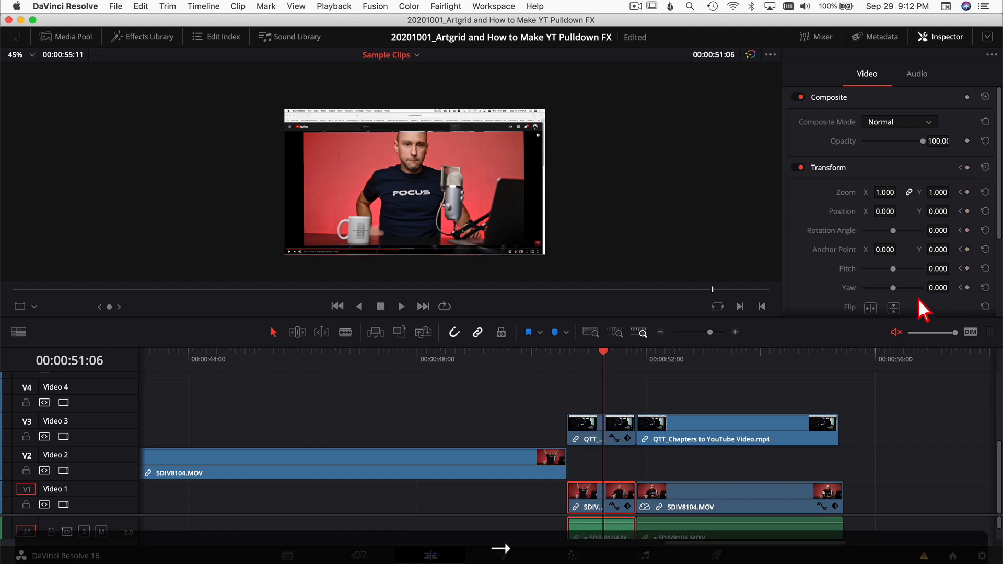
click(940, 196)
drag(942, 198, 940, 234)
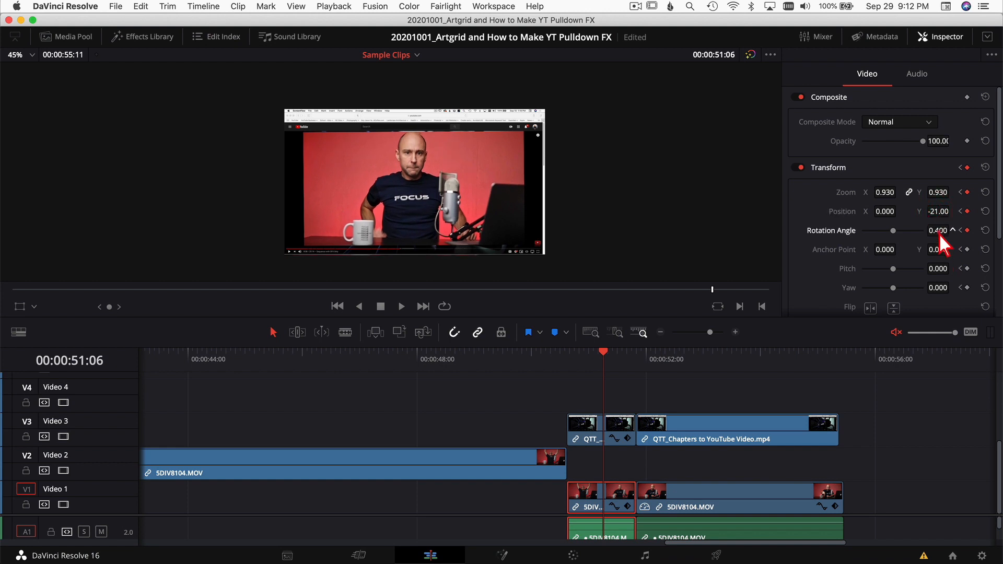
drag(933, 197, 938, 213)
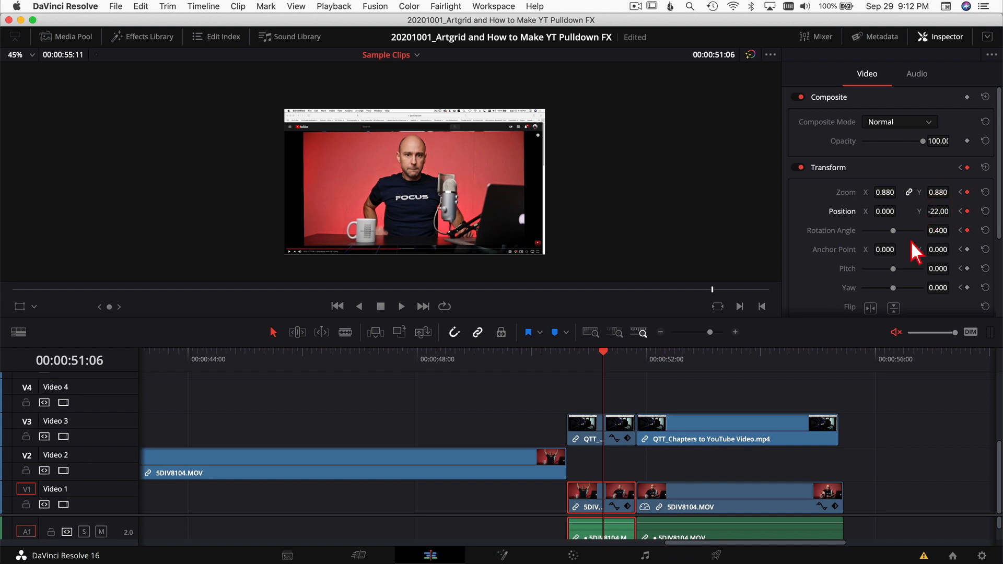
Step: Step through the frames from 00:00:51:01 to 00:00:51:06 and play the pulldown back from 00:00:50:10
click(591, 359)
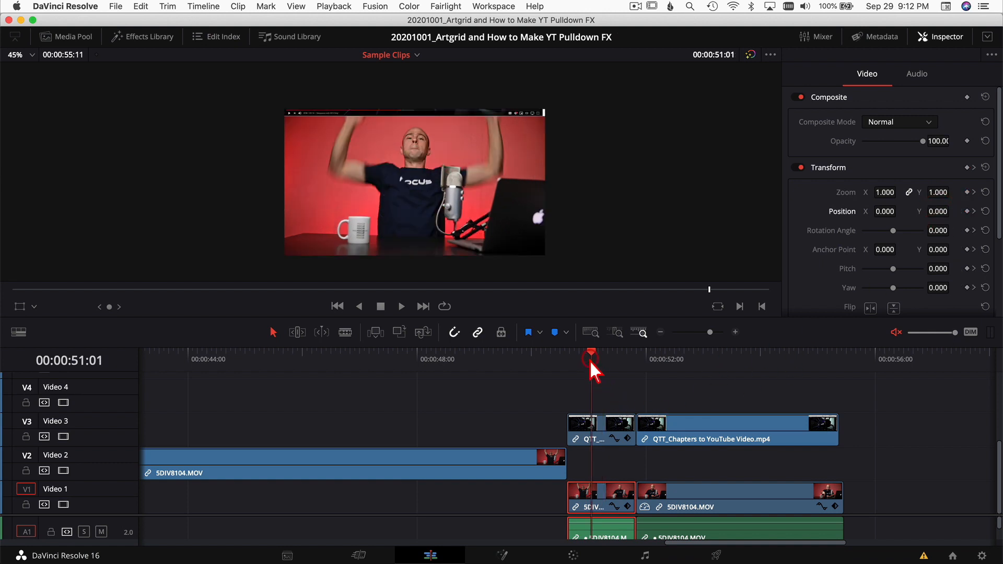
key(Right)
key(Right)
key(Right)
key(Right)
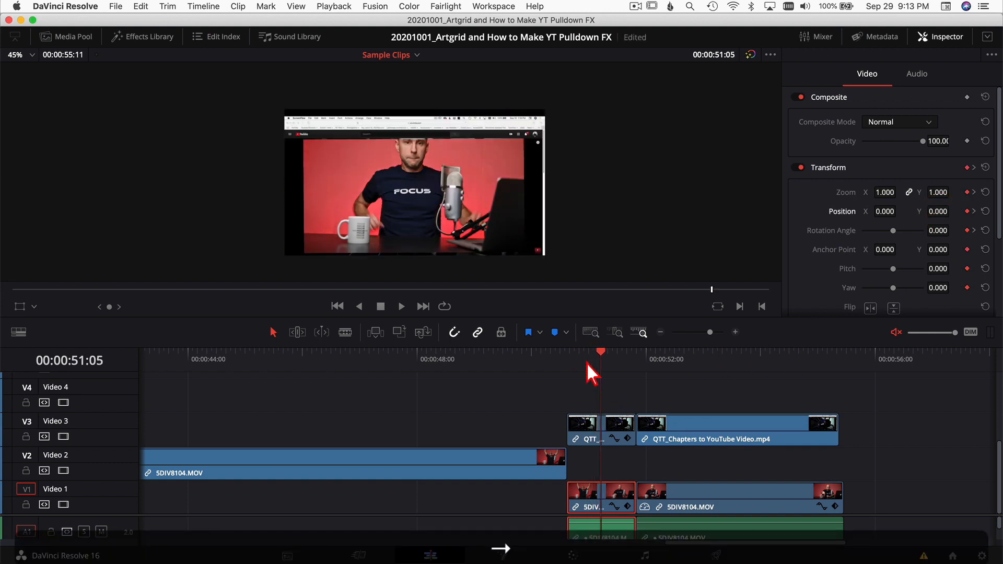
key(Right)
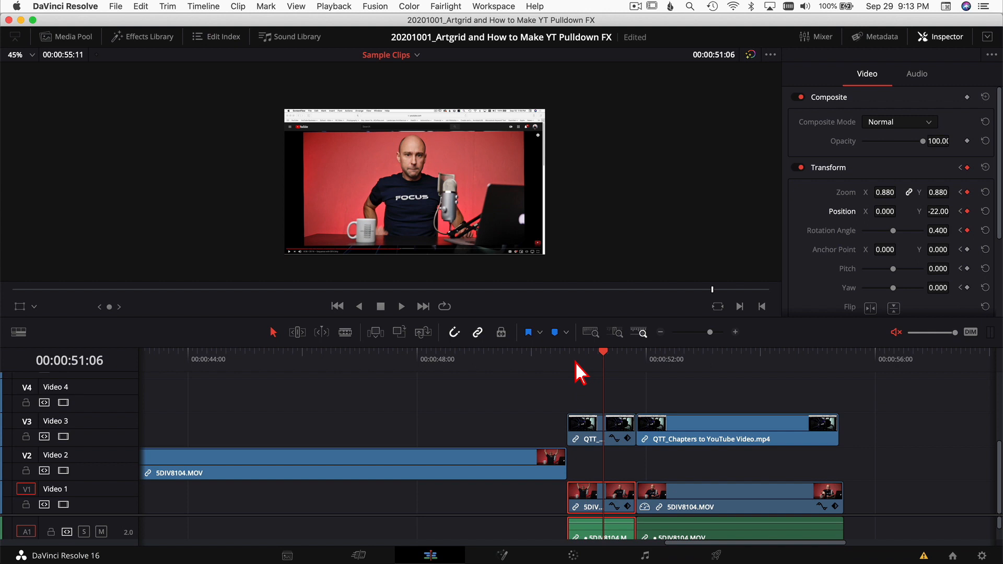
click(556, 360)
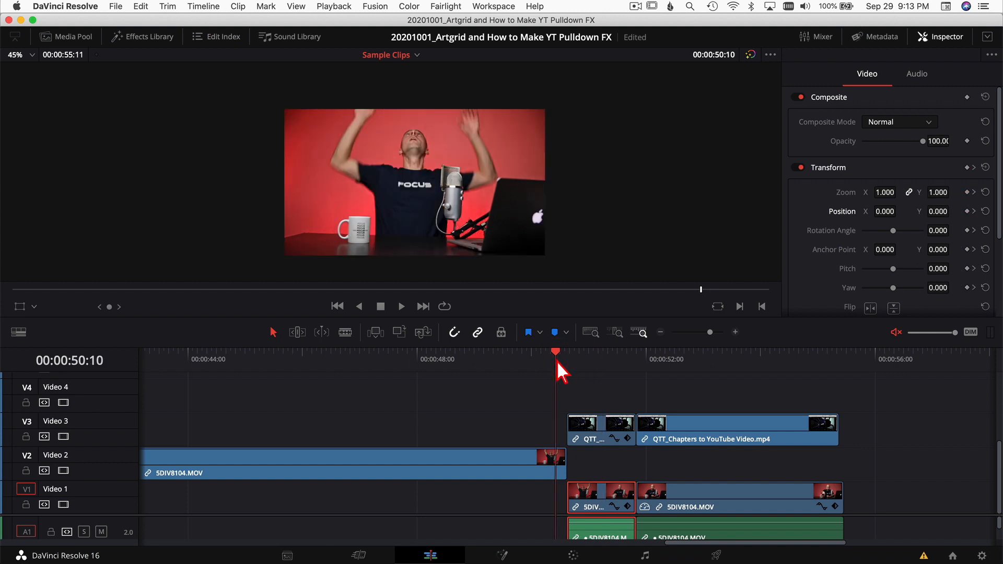
key(space)
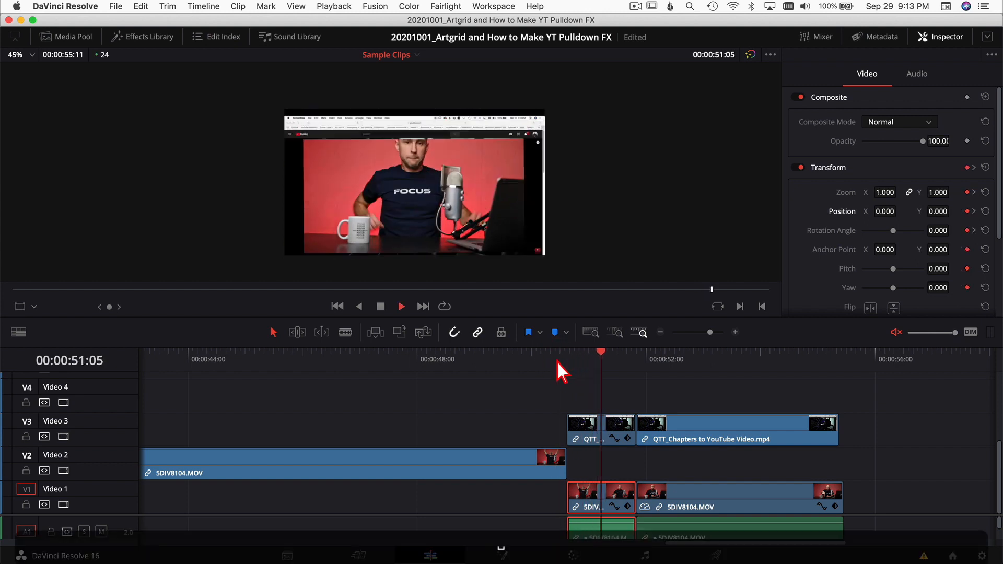
Step: Compare the Transform values of the short and the longer 5DIV8104.MOV clips on Video 1
click(603, 360)
click(601, 359)
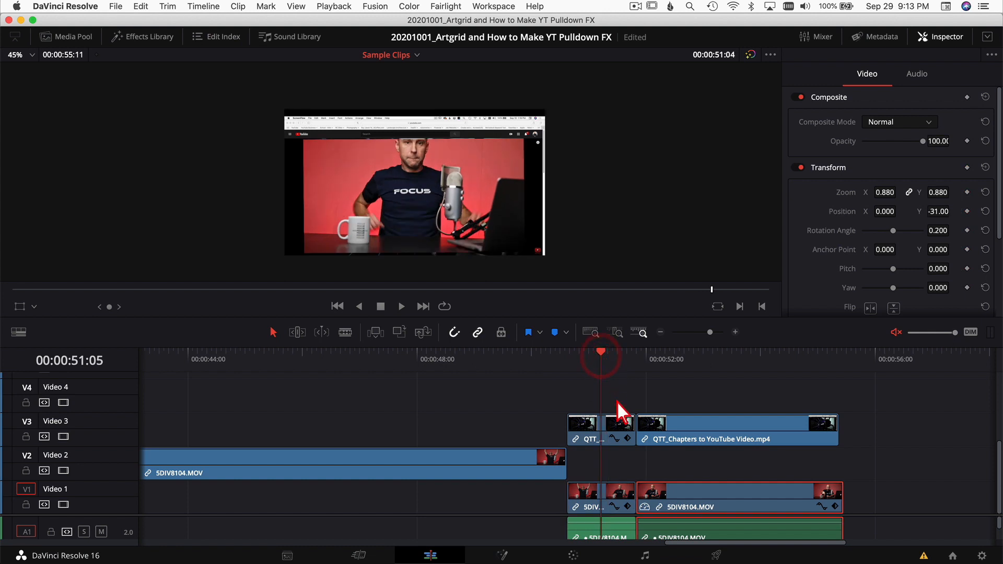
drag(604, 362, 613, 358)
click(625, 500)
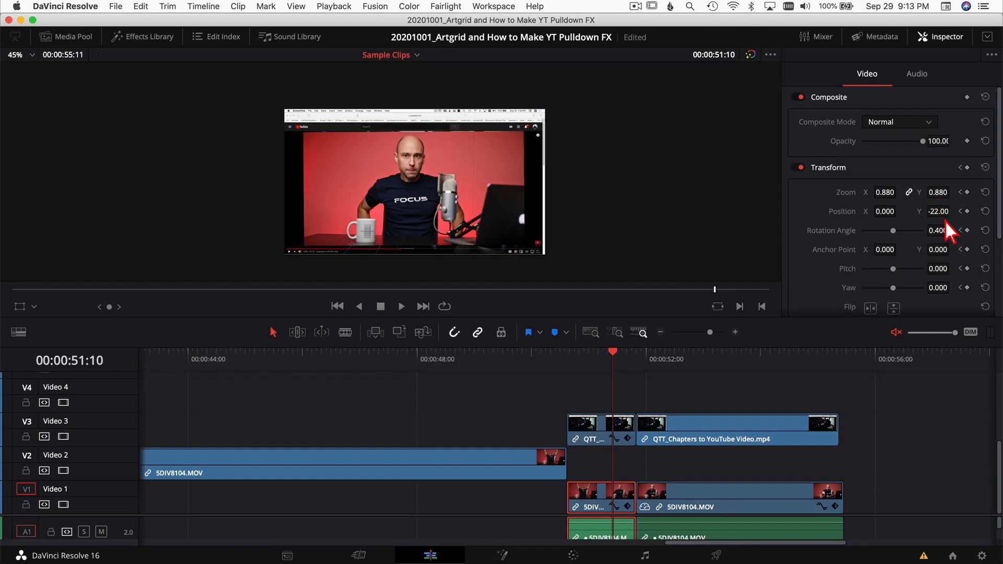
click(690, 362)
click(736, 497)
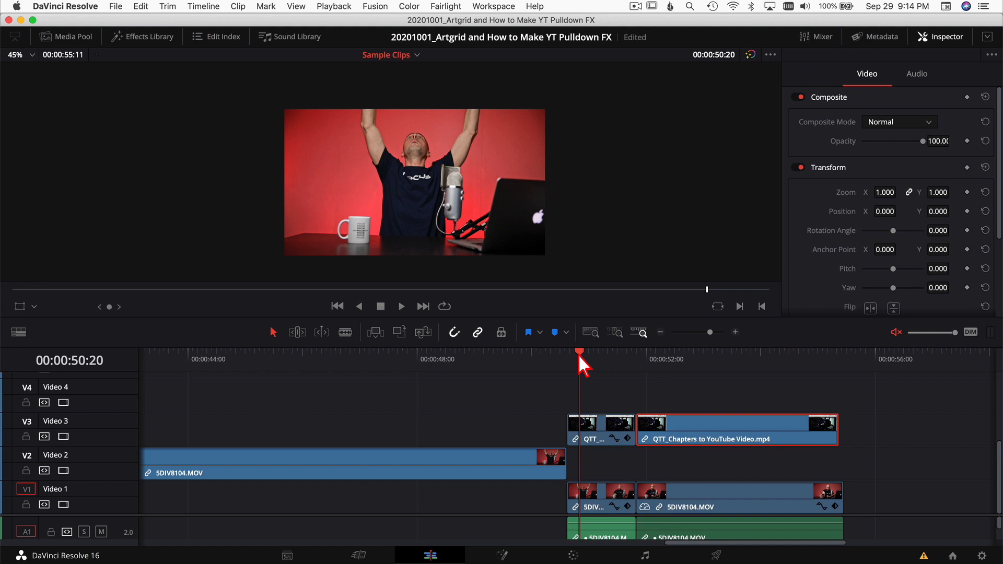
Step: Copy the masked three-node grade of clip 12 to clip 13, the longer QTT_Chapters clip on Video 3
drag(579, 355, 651, 366)
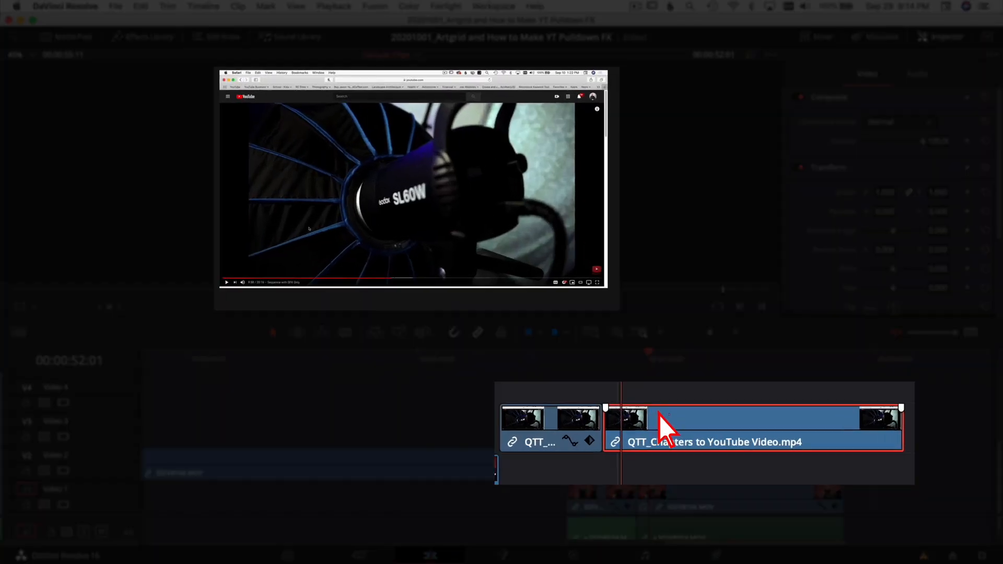
click(538, 428)
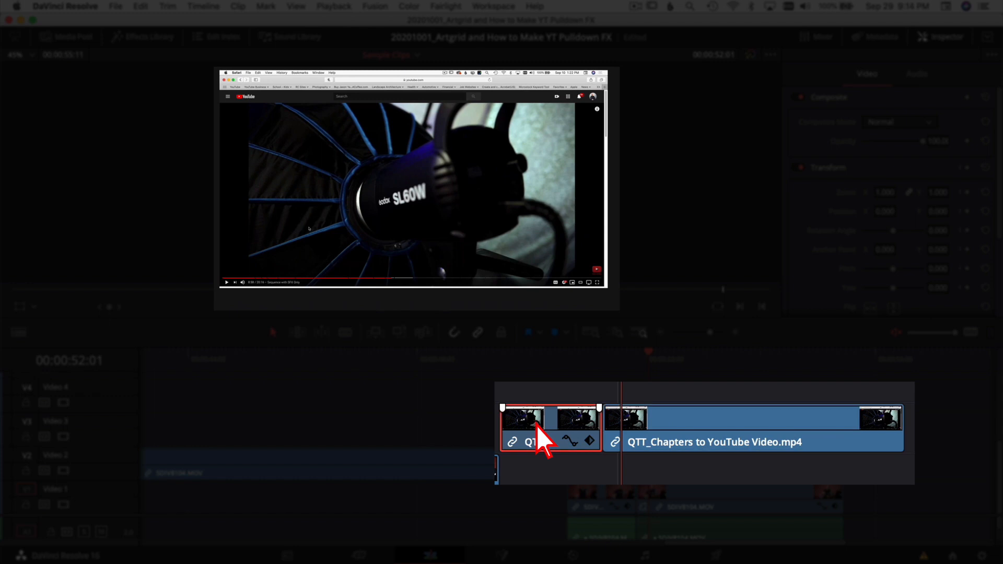
click(711, 439)
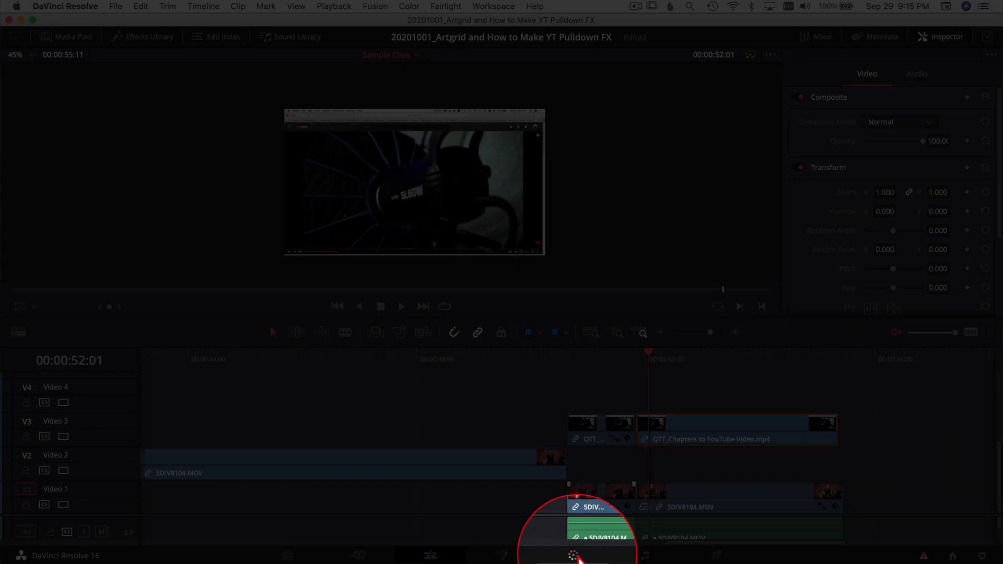
click(573, 556)
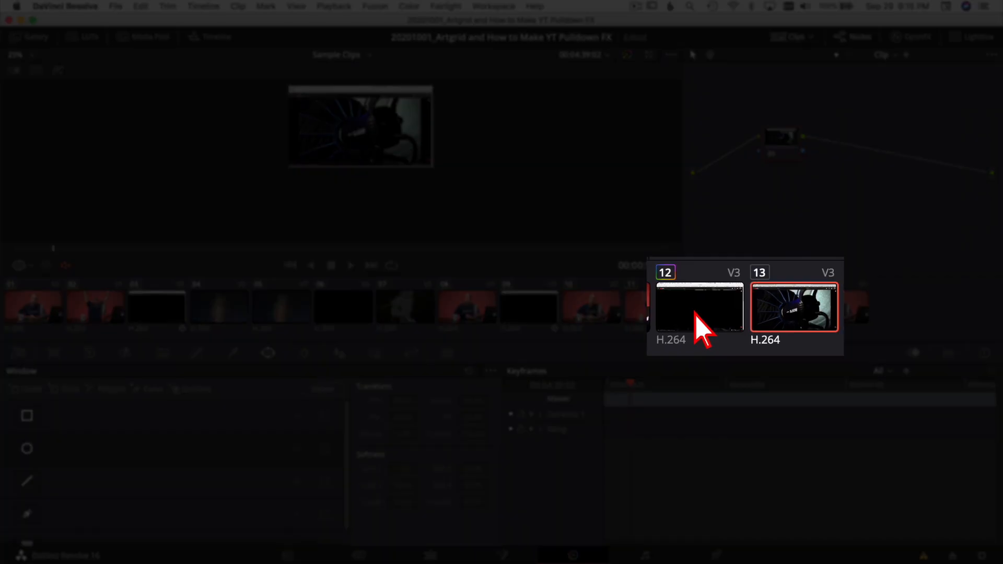
click(696, 315)
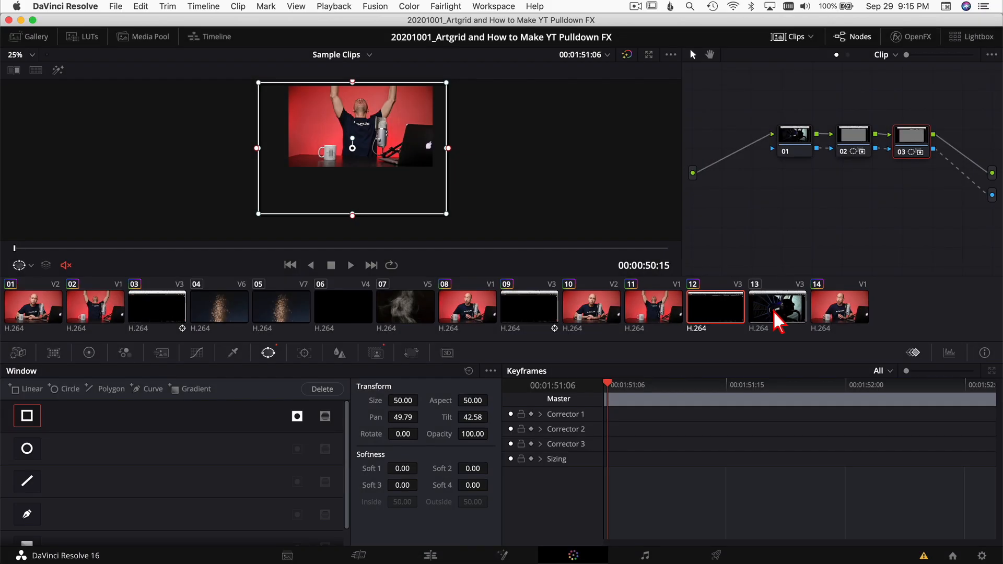
click(775, 313)
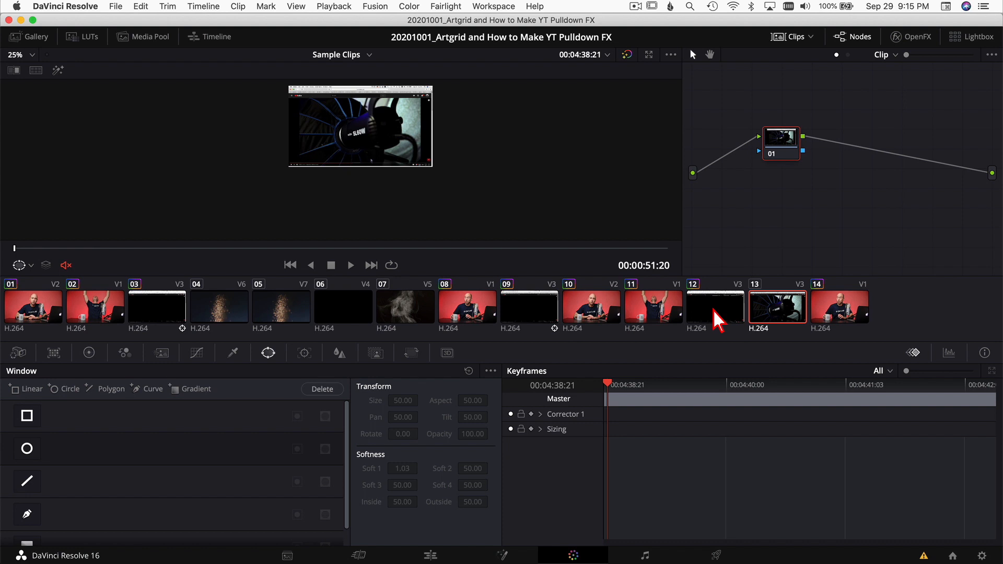
middle_click(719, 320)
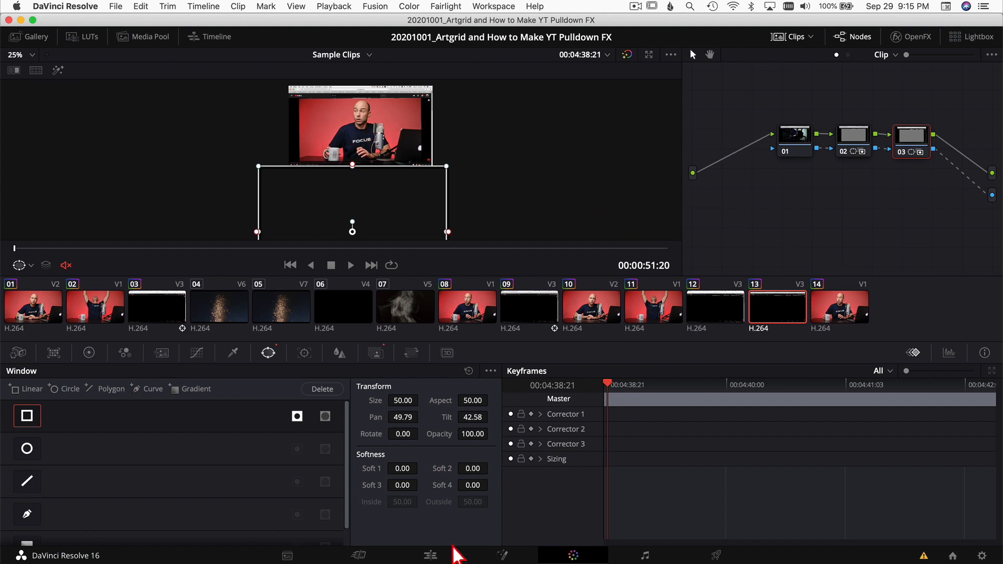
Step: Return to the Edit page and play the finished pulldown back twice from about 00:00:50:09
click(430, 555)
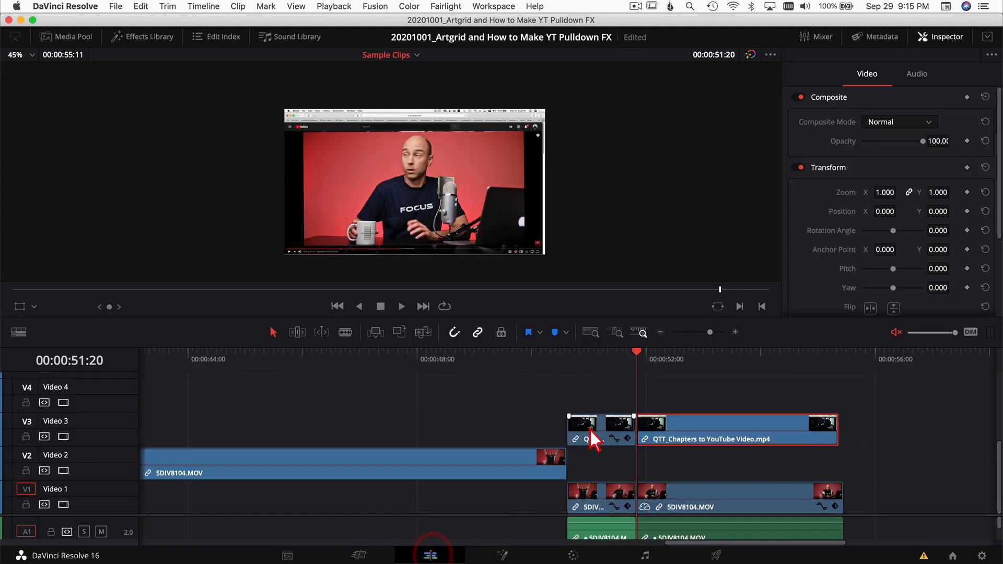
click(555, 358)
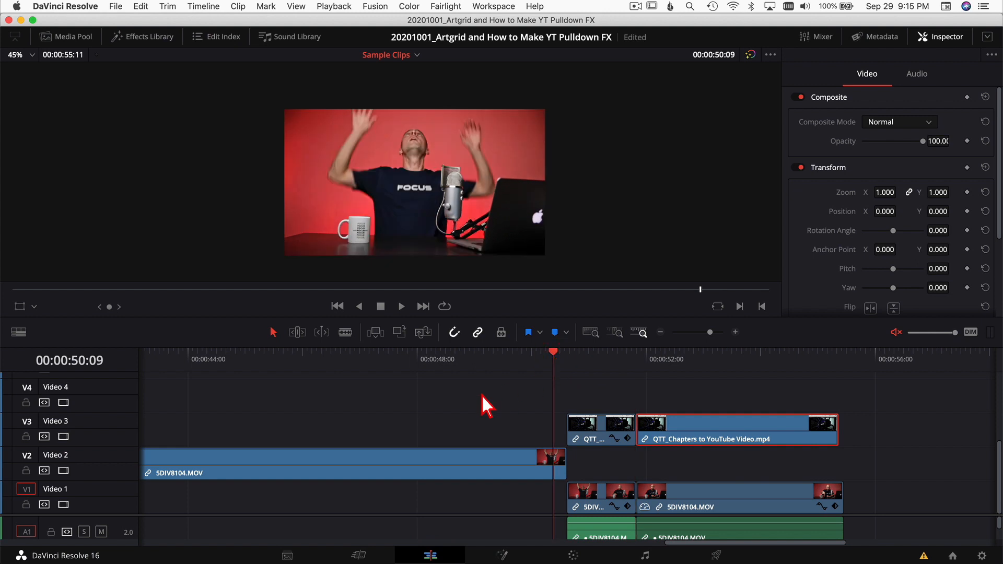
key(space)
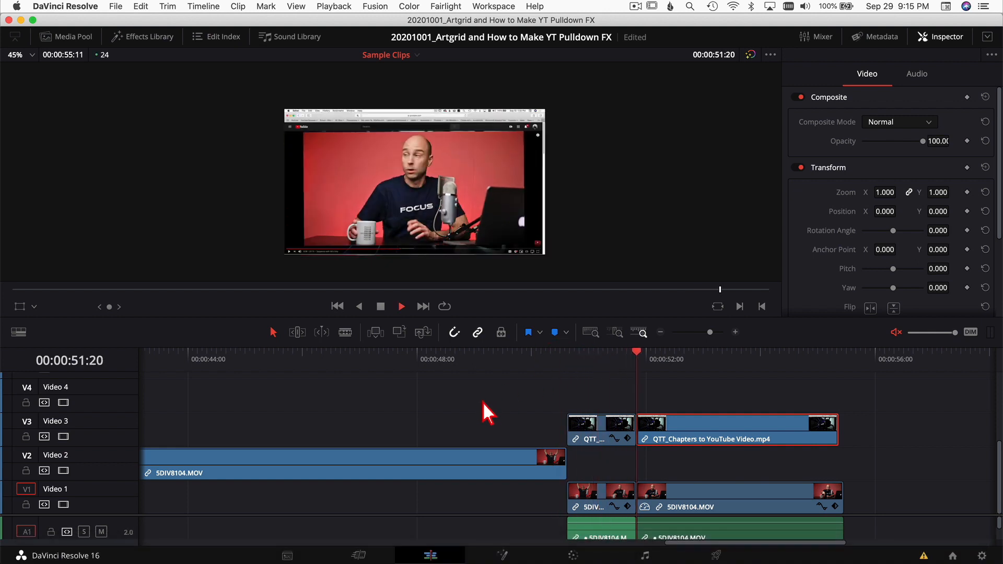
key(space)
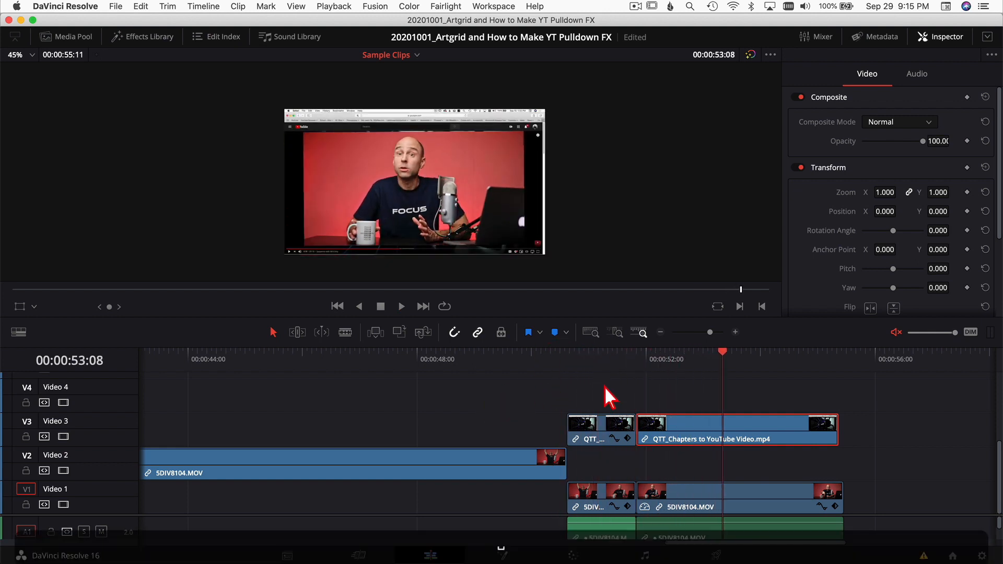
click(549, 366)
key(space)
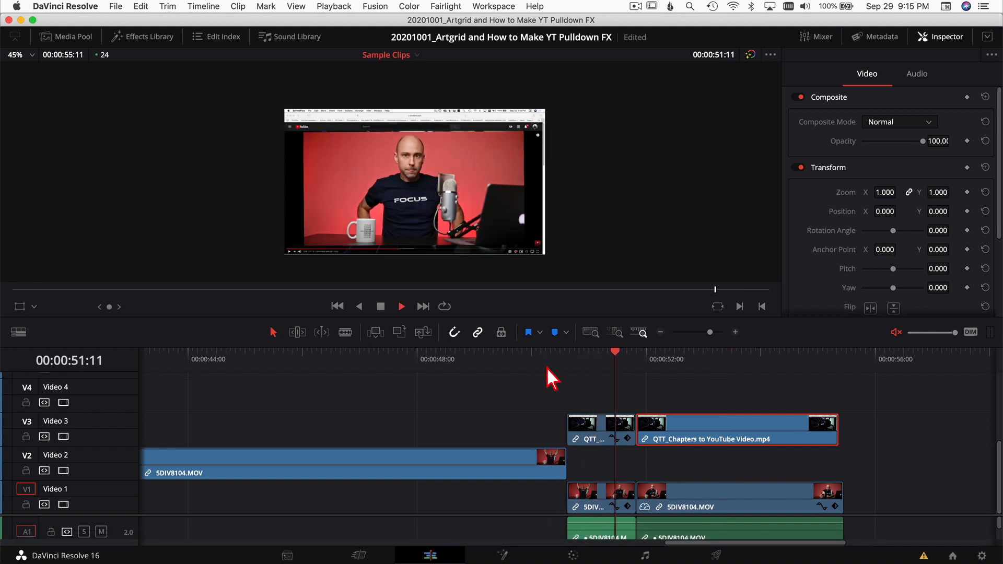
key(space)
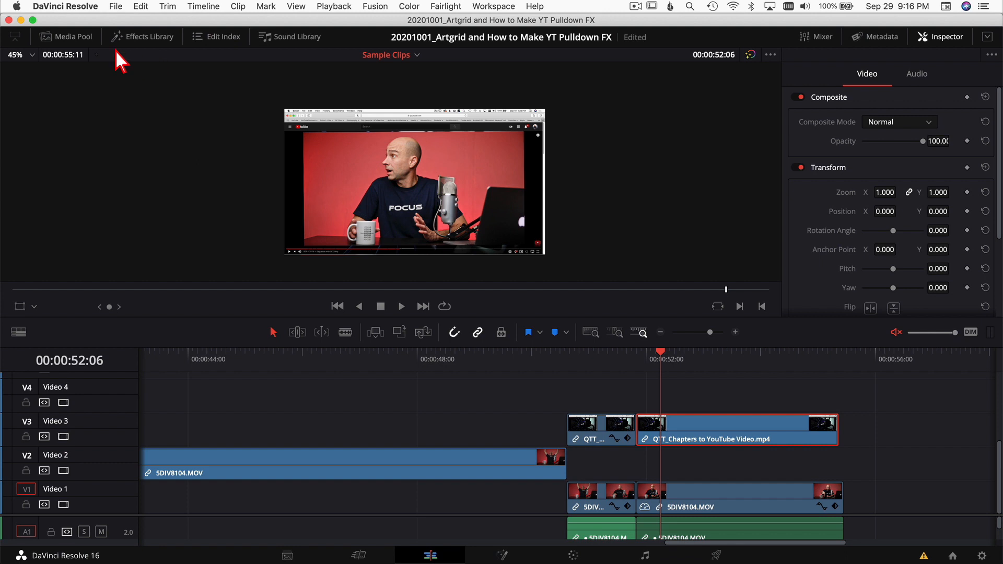
Step: Add a 6-frame Smooth Cut video transition, centred on the edit between the two QTT_Chapters clips on Video 3
click(126, 37)
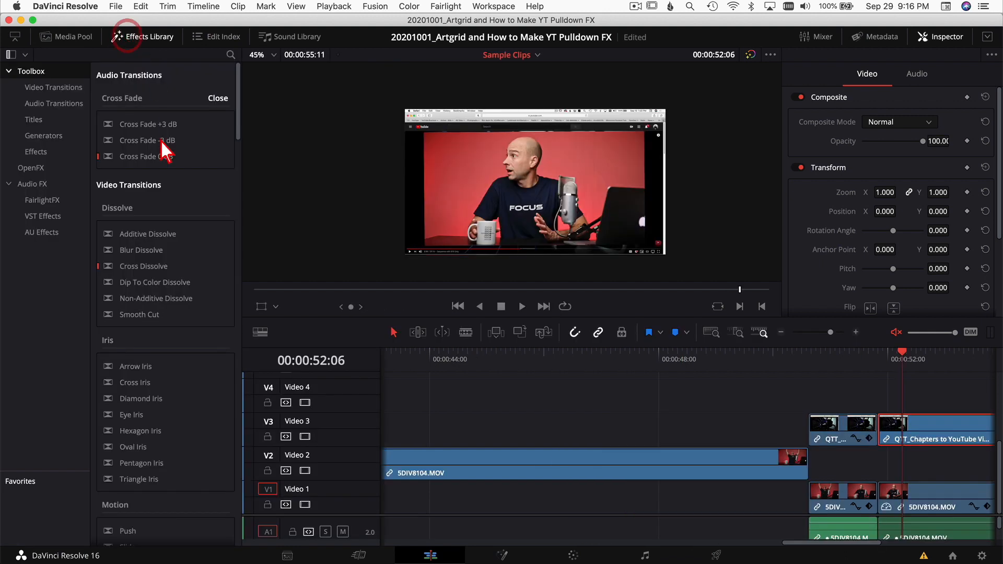
click(65, 88)
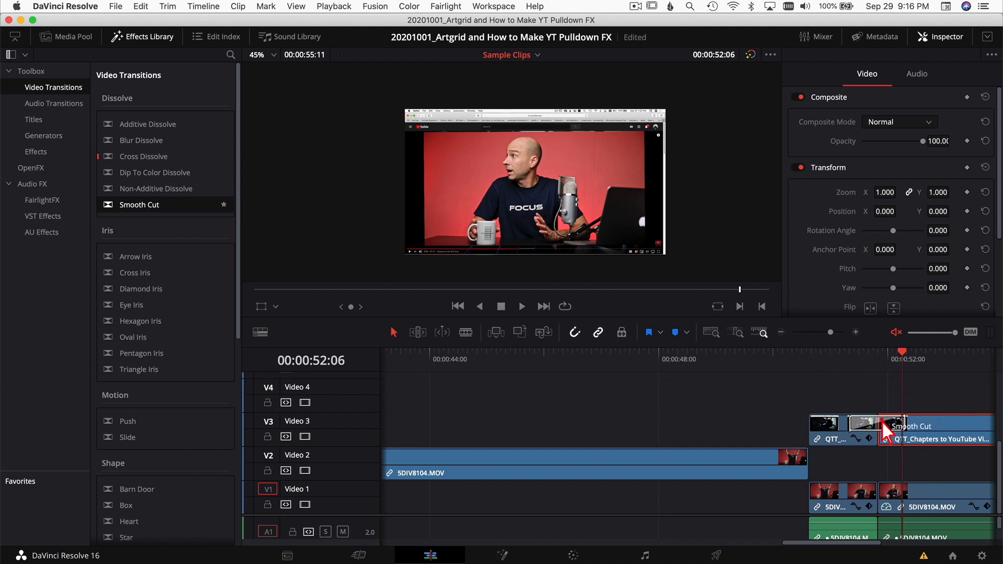
drag(905, 424, 885, 427)
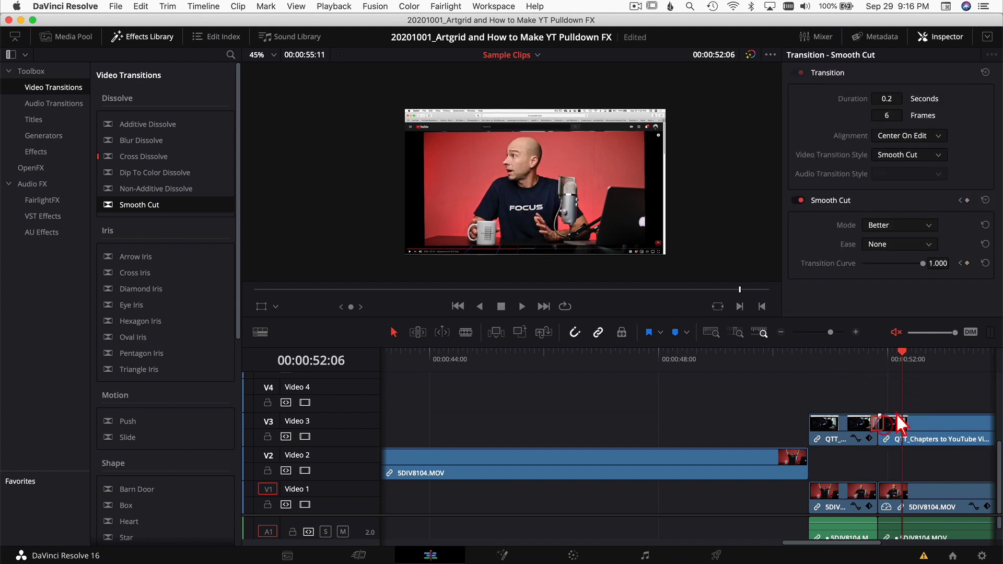
click(146, 38)
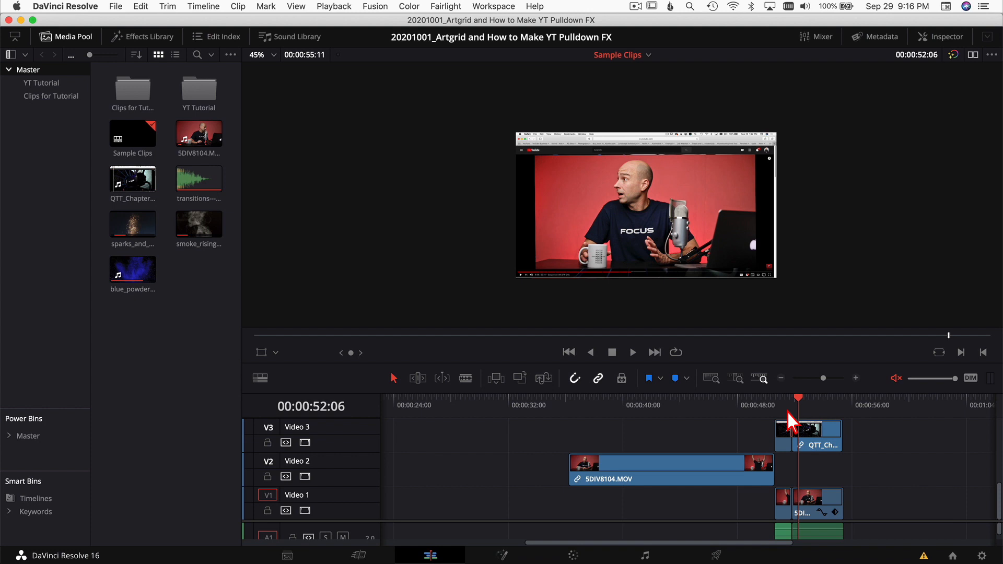
Step: Preview the blue powder explosion, the sparks and smoke, and the smoke rising source clips from the Media Pool
scroll(369, 275, up, 3)
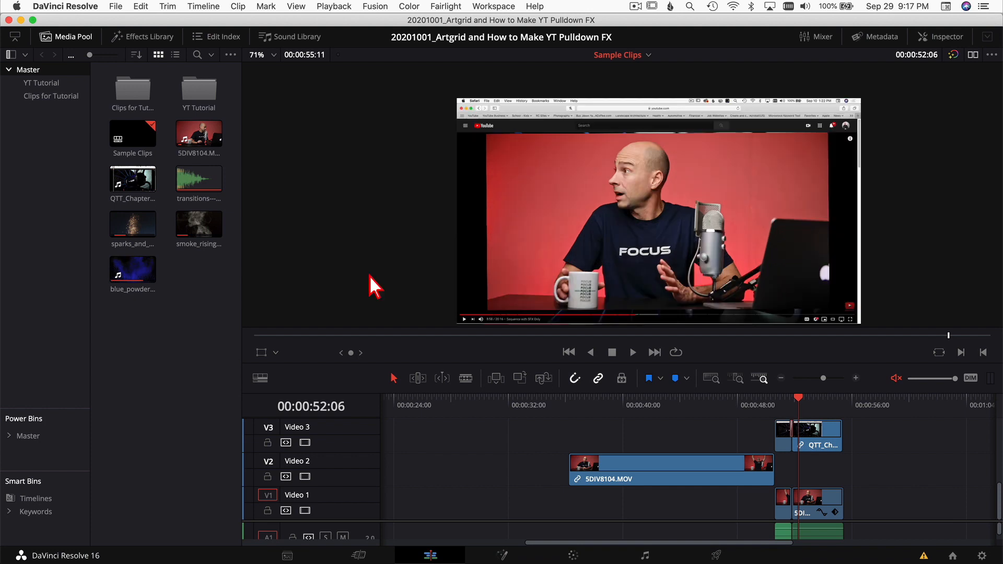
double_click(134, 270)
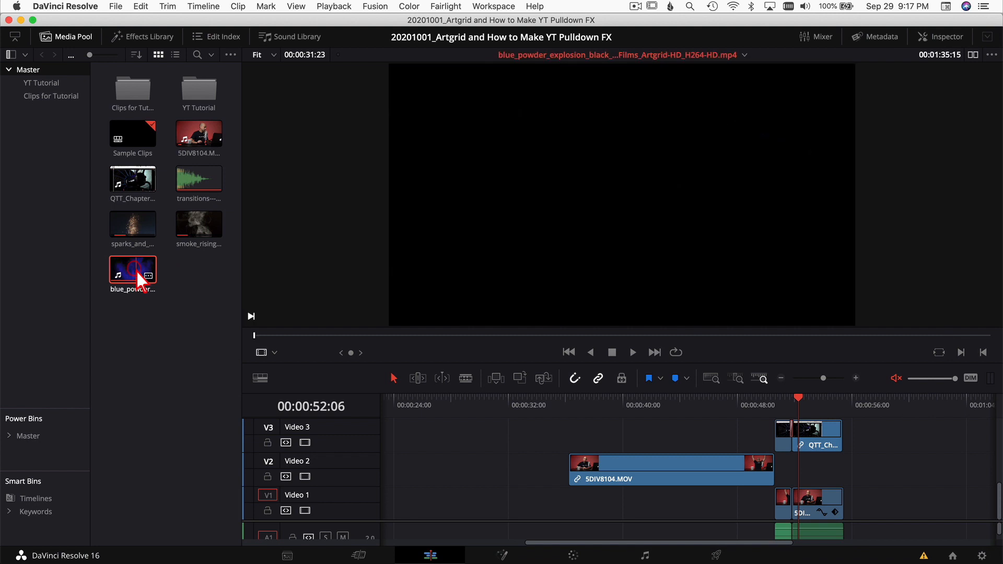
key(space)
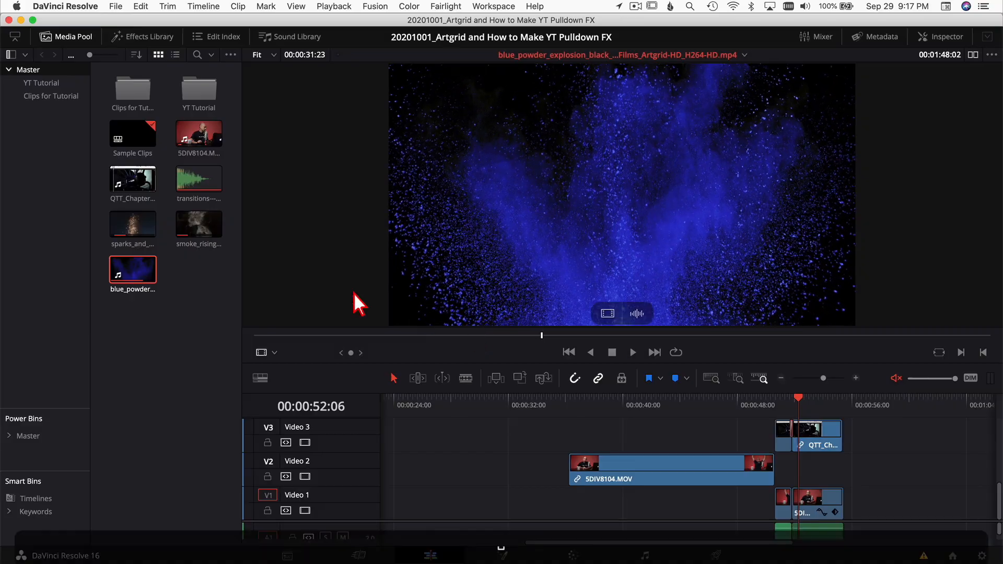
click(126, 224)
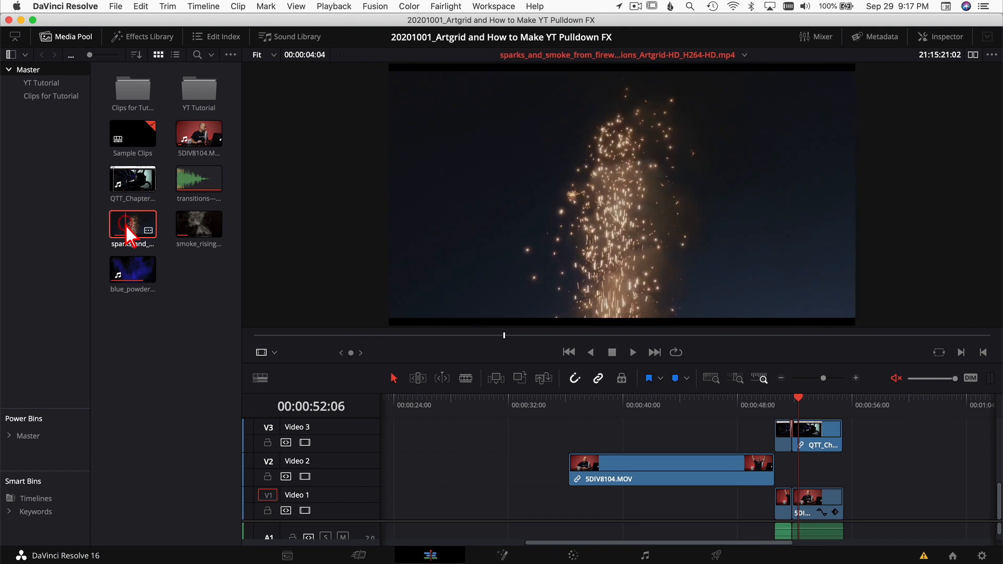
key(space)
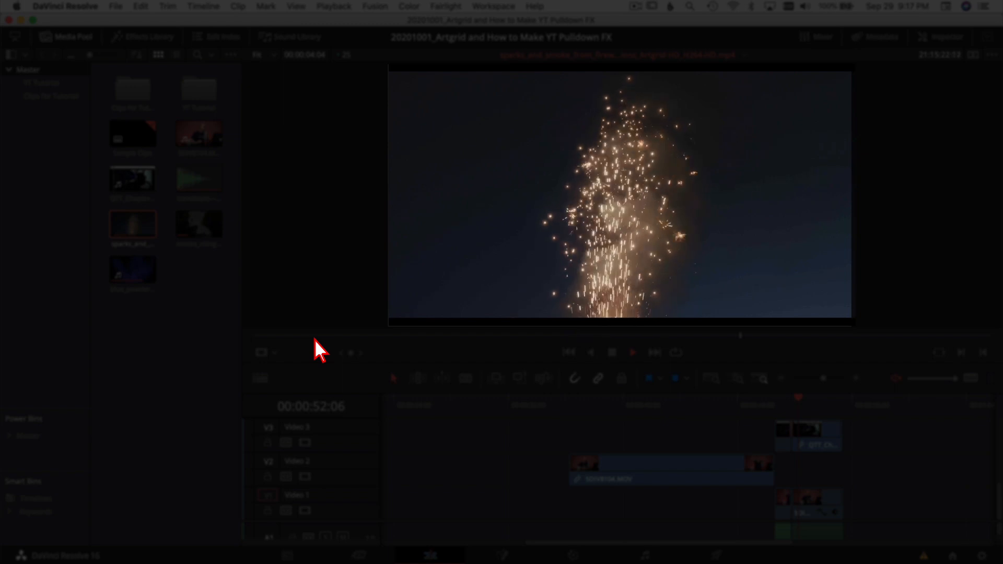
key(space)
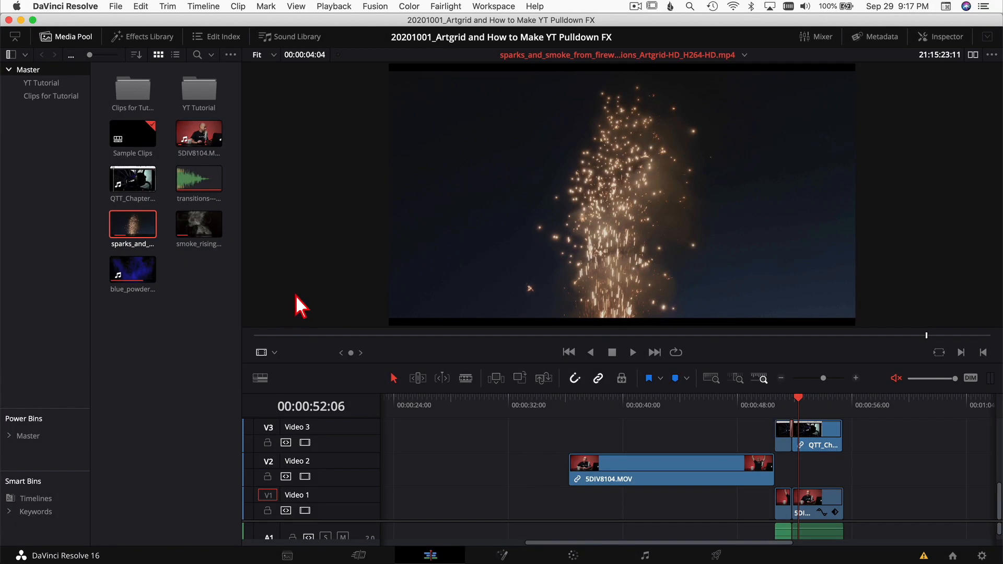
click(186, 226)
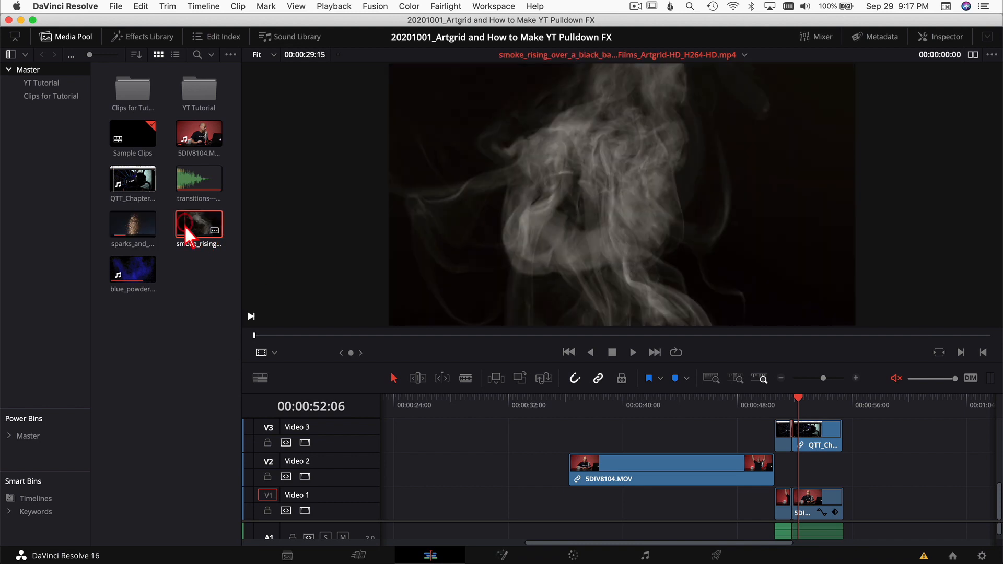
key(space)
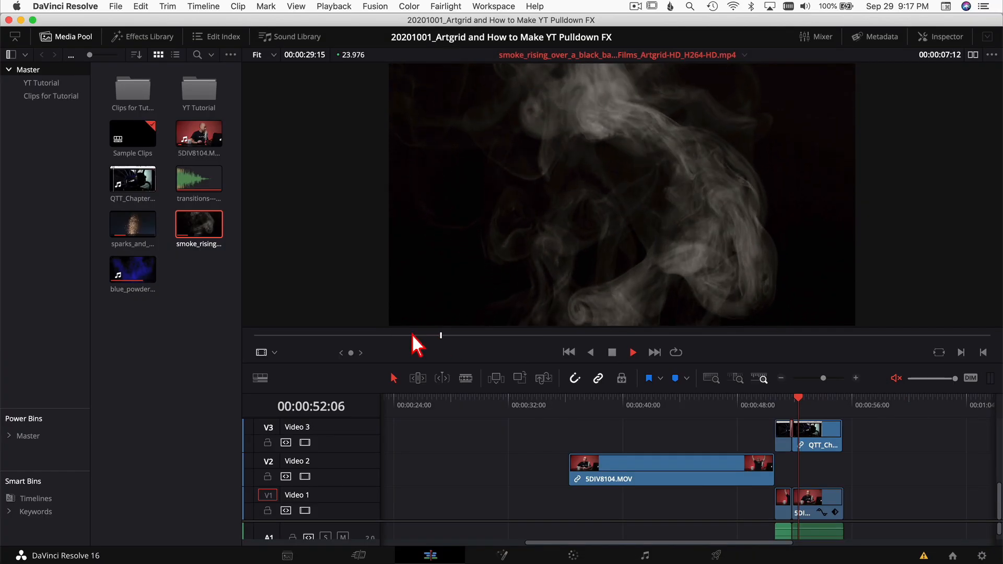
key(space)
Step: Place the blue powder explosion clip on Video 4 so that it starts at 00:00:51:05
scroll(833, 462, up, 2)
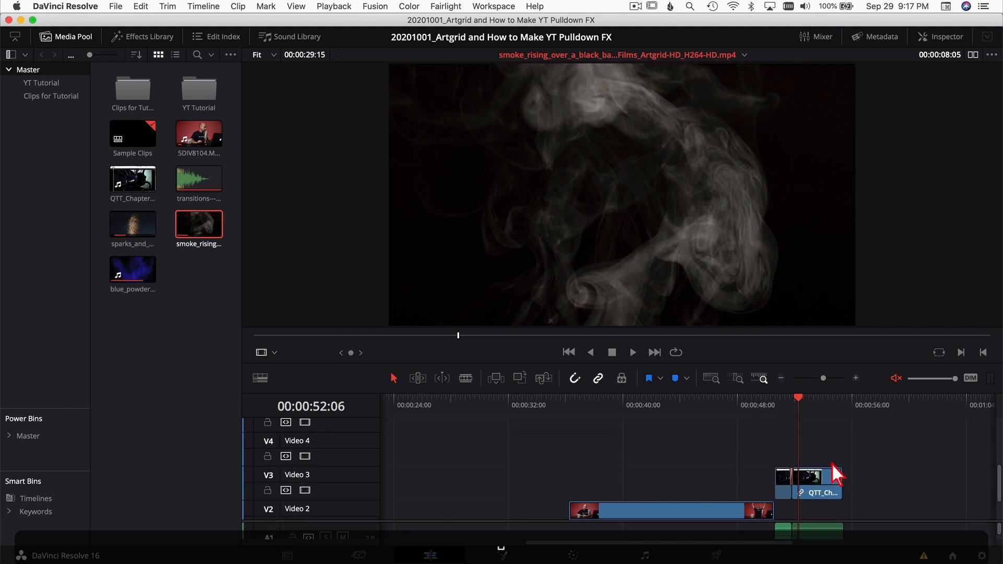
click(856, 378)
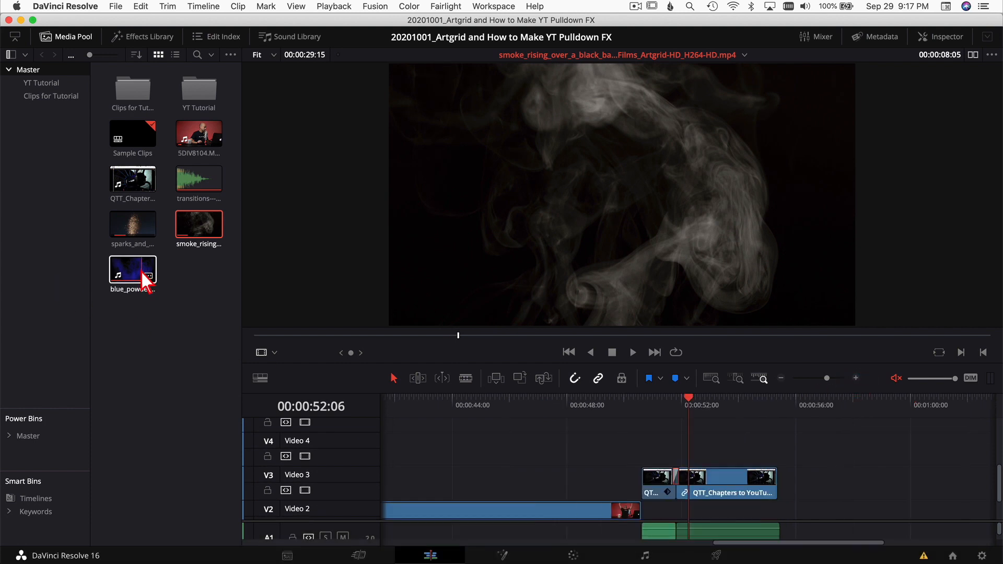
click(660, 413)
key(Left)
key(Left)
key(Right)
key(Left)
key(Right)
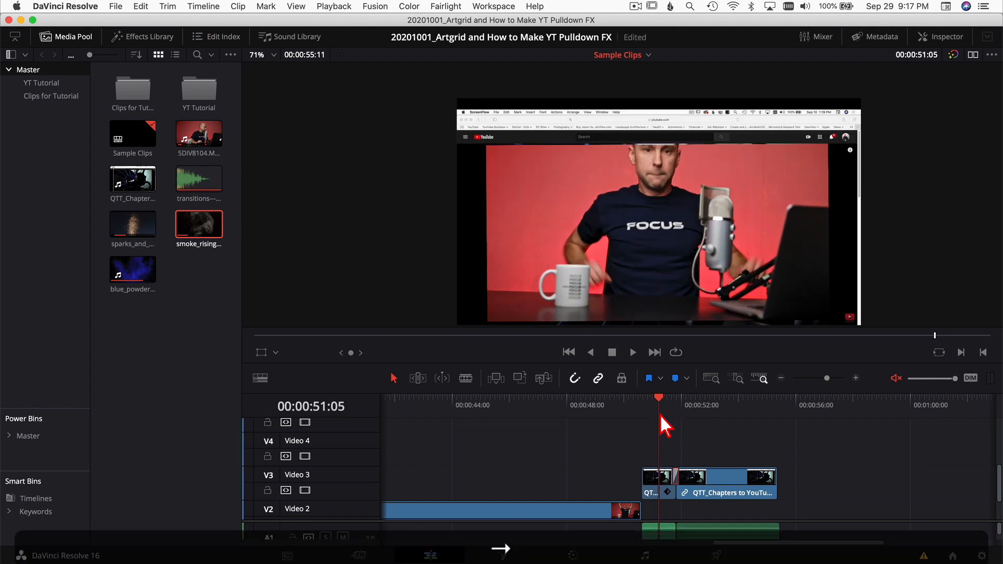
scroll(651, 284, down, 2)
drag(650, 285, 595, 224)
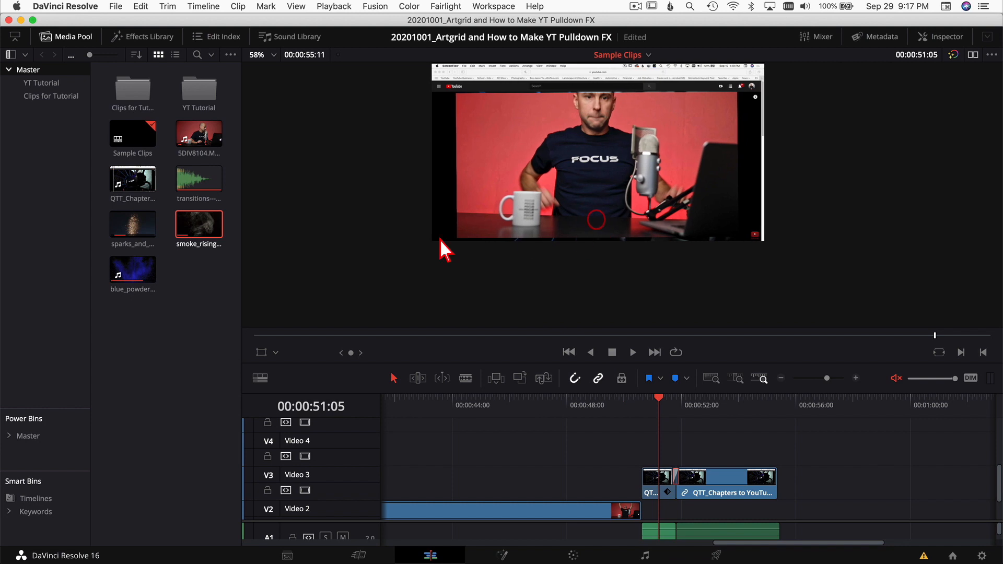
drag(130, 271, 661, 447)
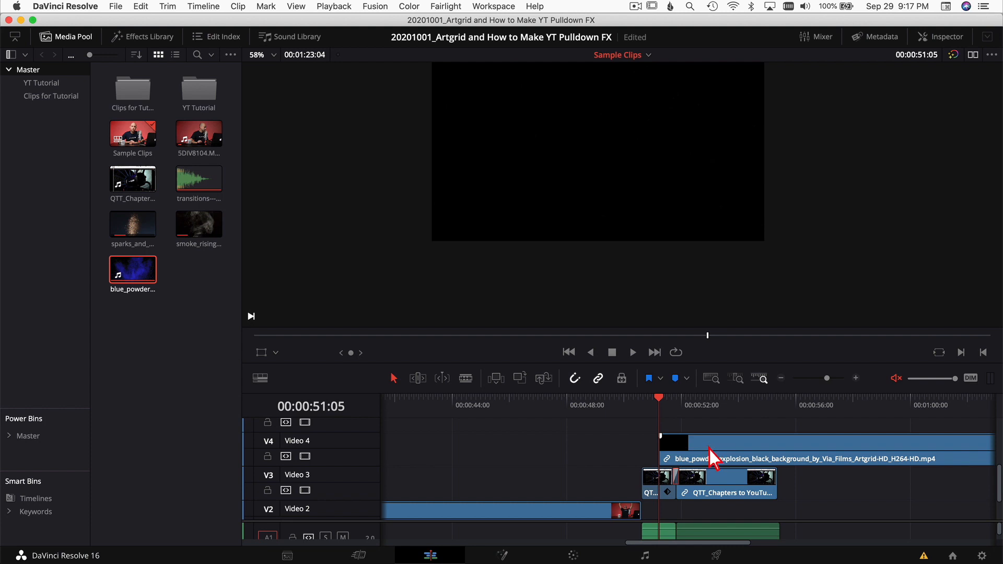
Step: Show the retime controls on the blue powder clip and compress the whole clip to 1180% speed
click(709, 447)
click(719, 425)
click(812, 401)
click(752, 444)
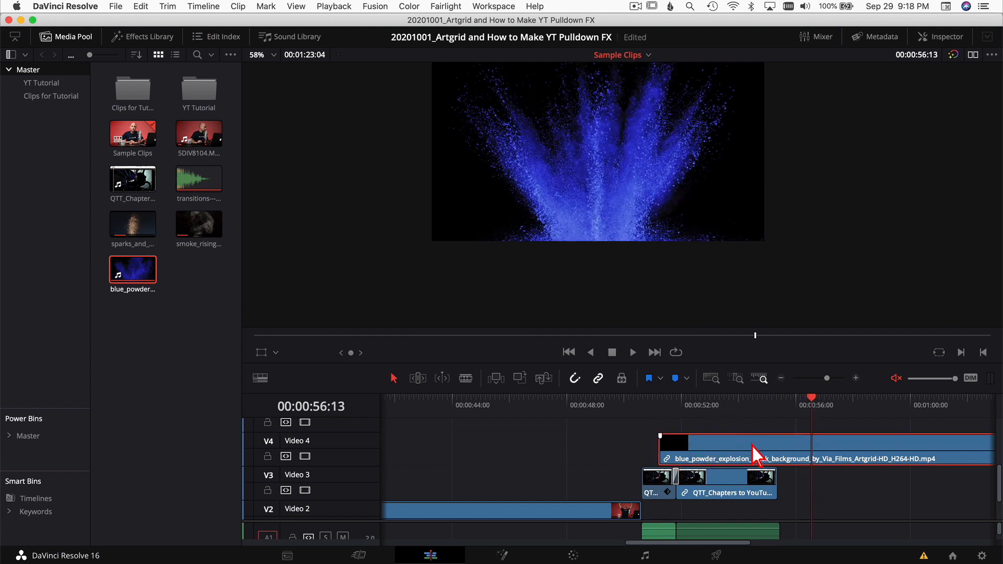
key(super+r)
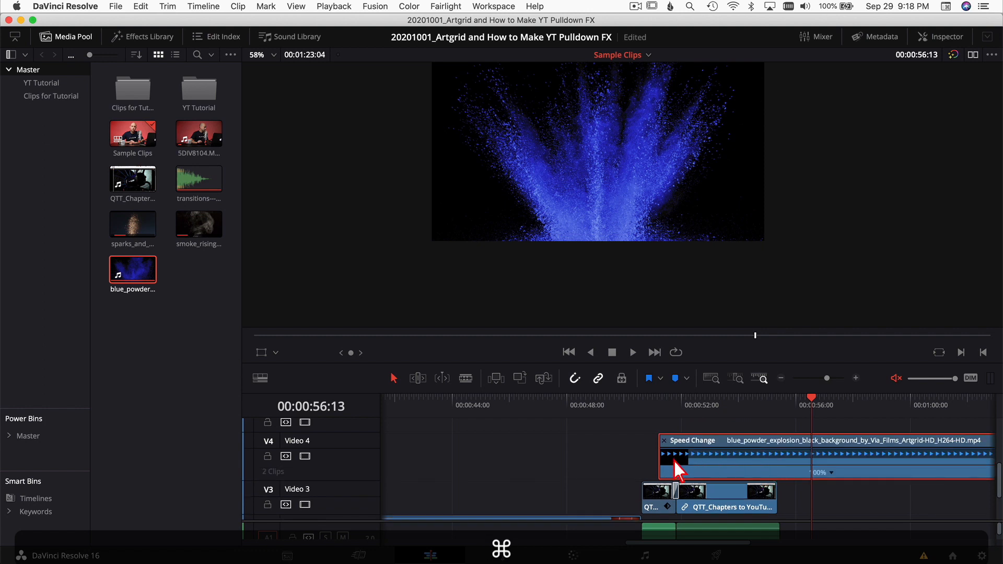
drag(679, 543, 735, 546)
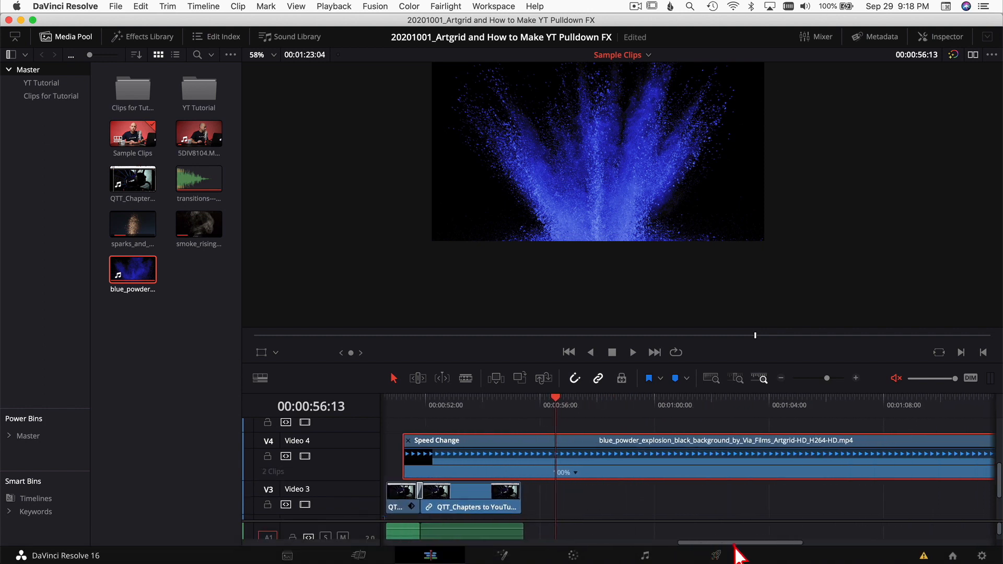
click(781, 379)
click(781, 378)
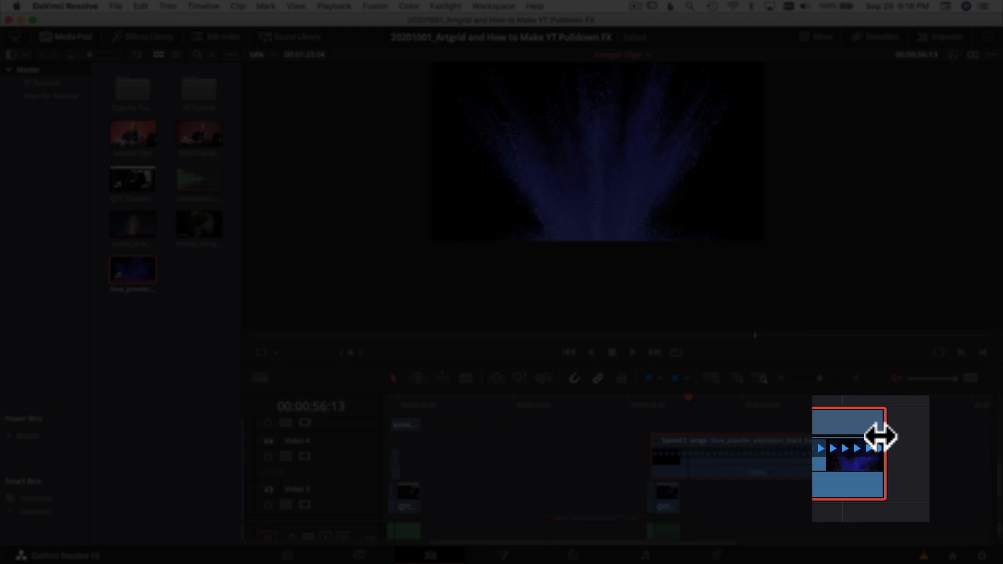
drag(878, 452, 666, 451)
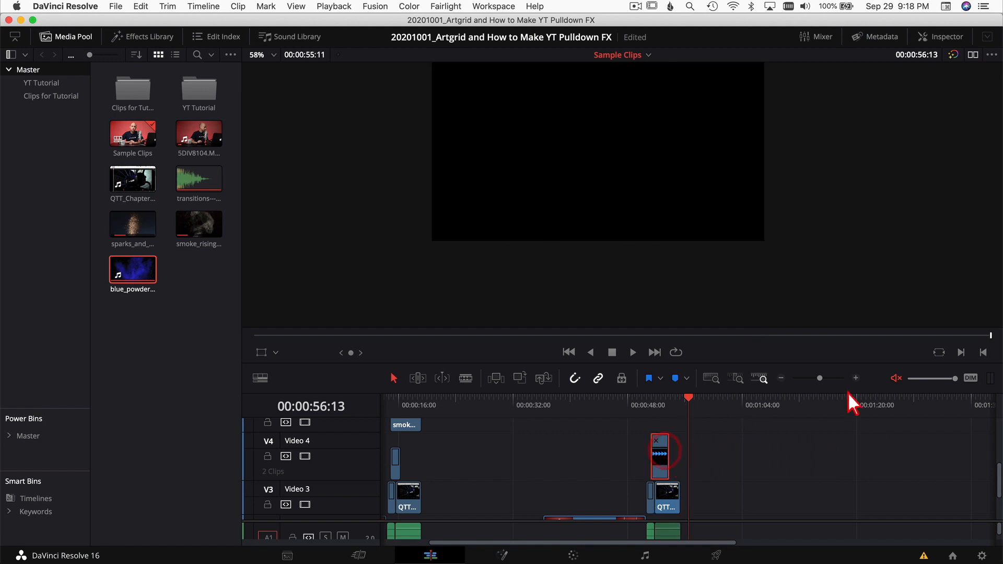
Step: Play back the retimed blue powder clip over the pulldown and speed it up to 1642%
click(856, 379)
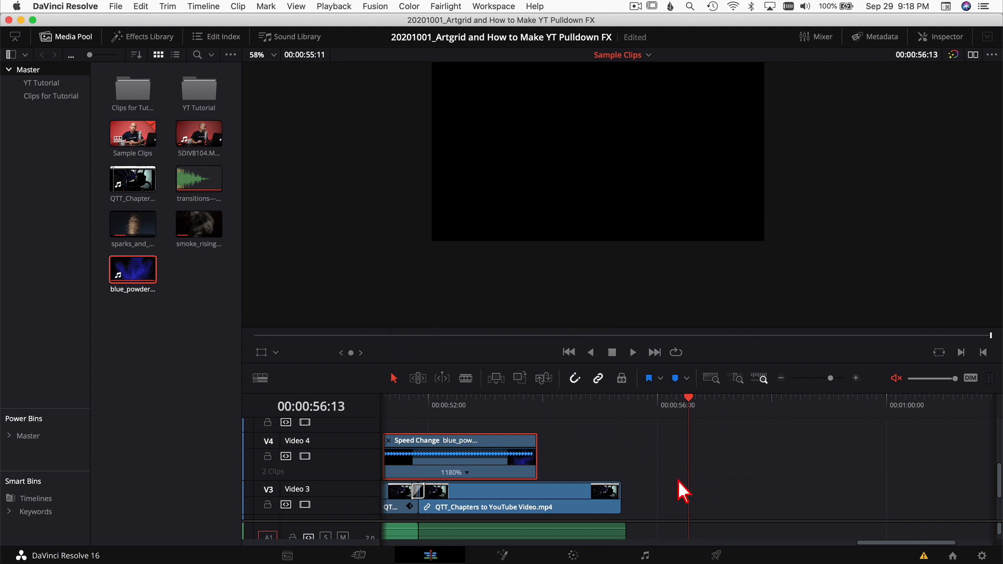
drag(863, 543, 814, 543)
click(690, 410)
key(space)
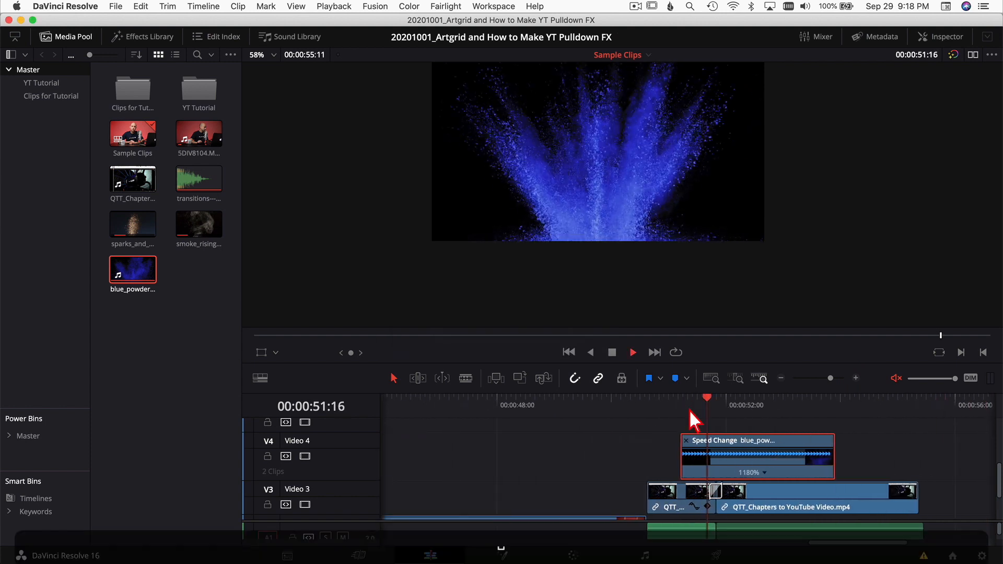
click(668, 405)
key(space)
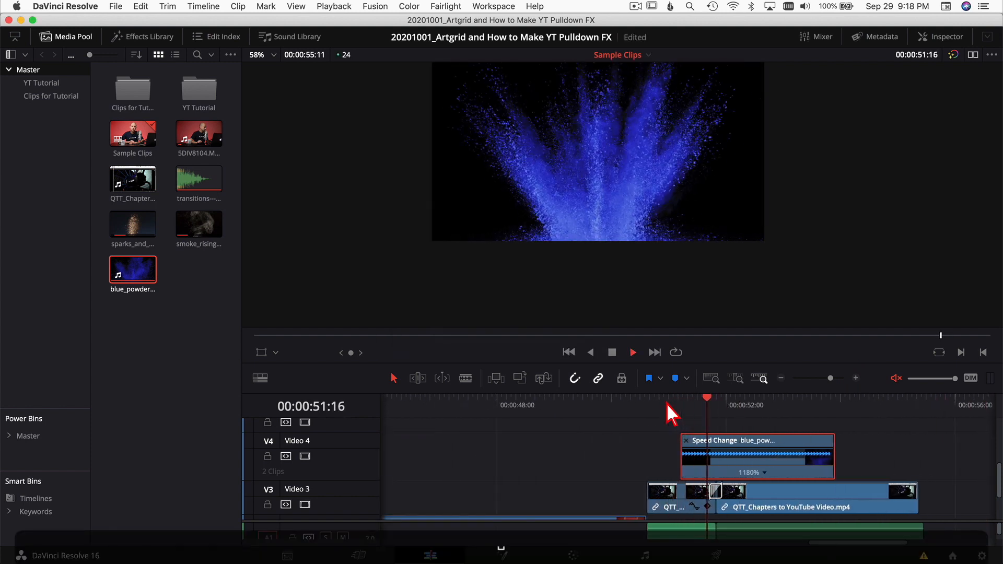
key(space)
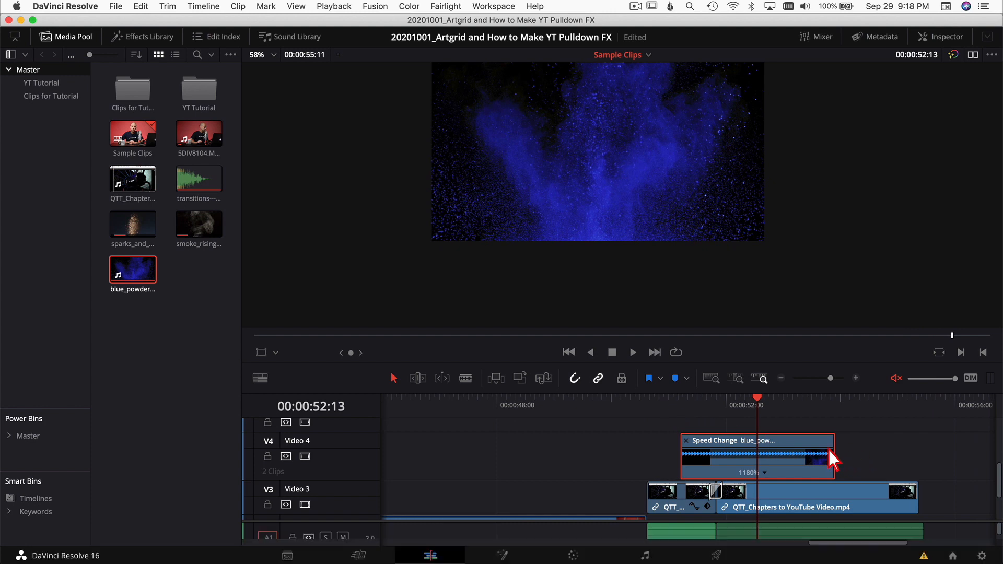
drag(835, 461, 789, 462)
Step: Set the blue powder clip's composite mode to Screen, with the playhead at 00:00:51:20
click(719, 406)
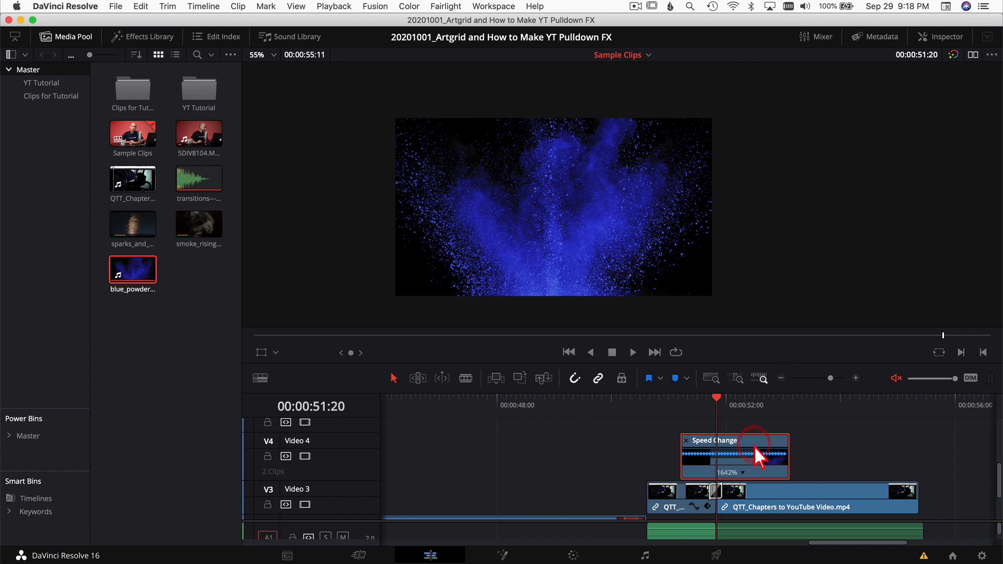
click(934, 42)
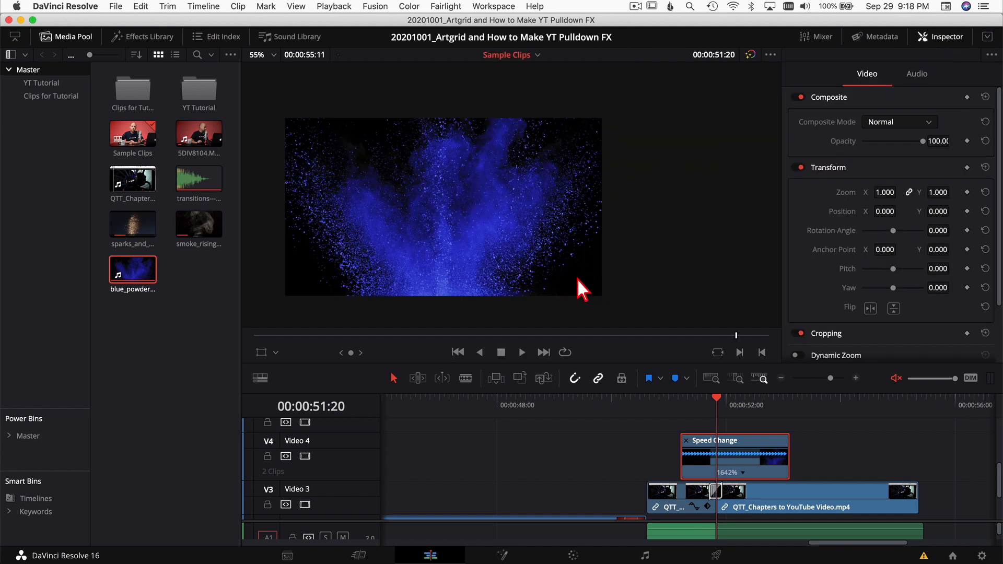
click(873, 123)
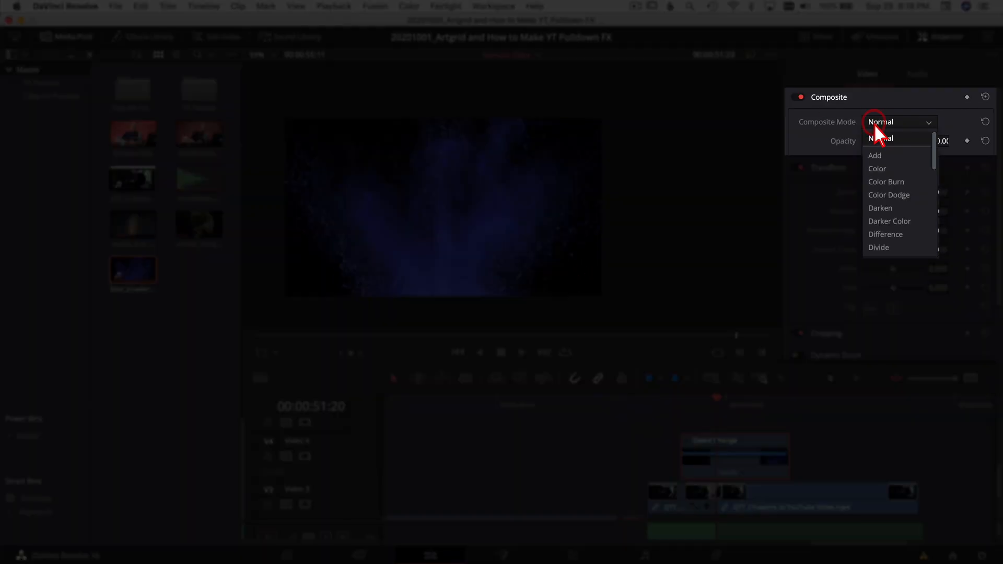
scroll(885, 212, down, 3)
scroll(884, 209, down, 4)
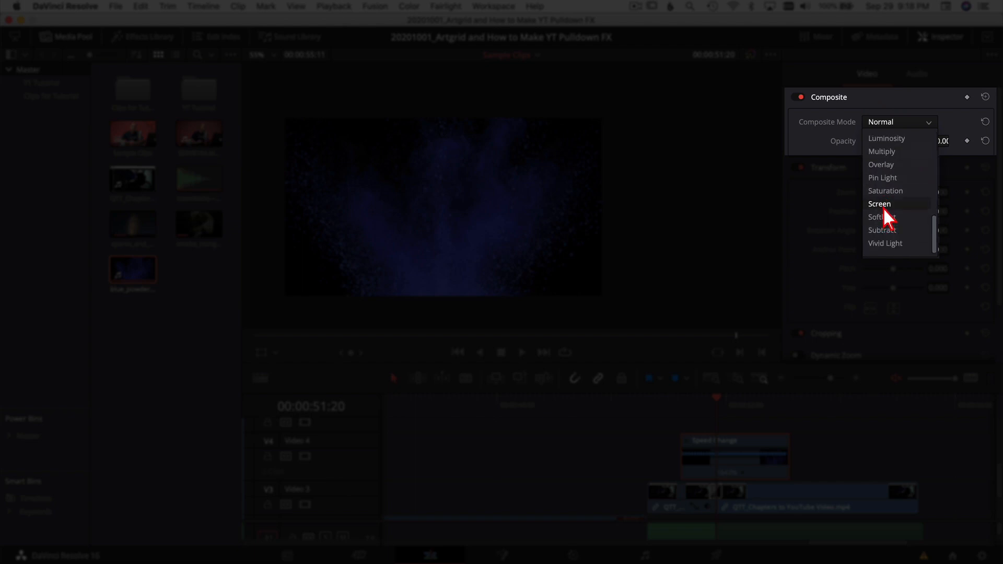
click(884, 206)
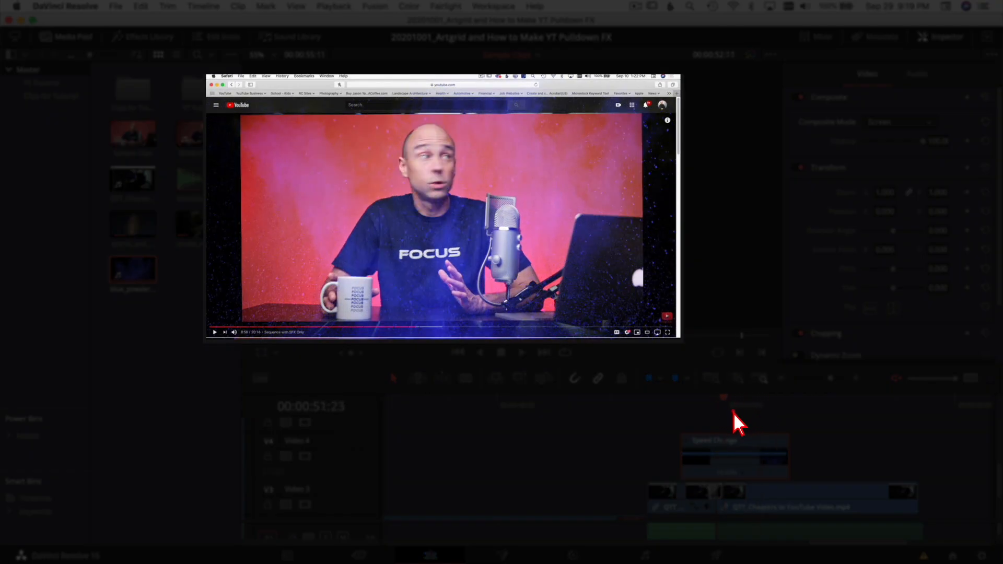
Step: Play back the composited powder burst and step back frame by frame to 00:00:51:05 to check its timing against the impact
drag(719, 413, 697, 413)
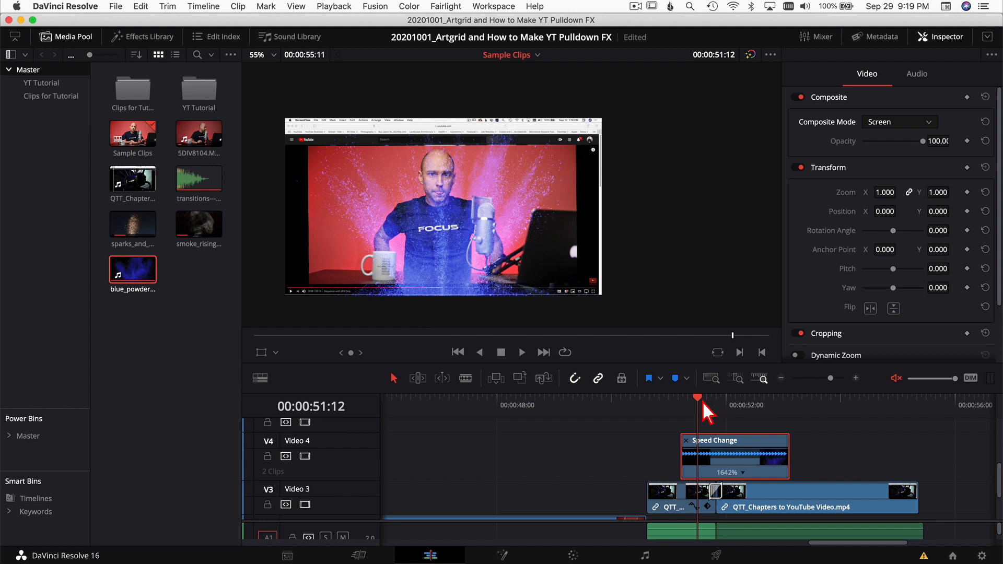
click(646, 403)
key(space)
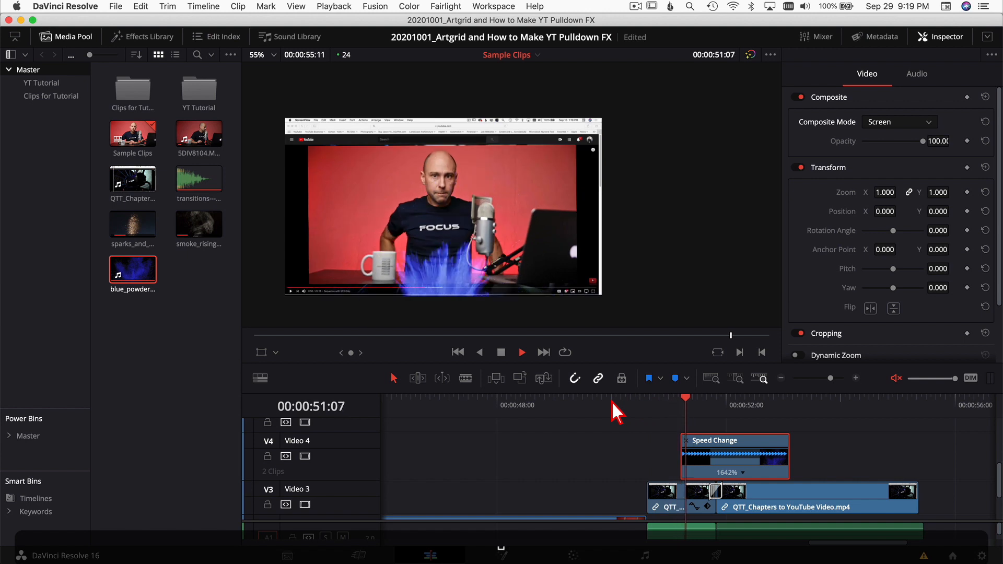
click(679, 405)
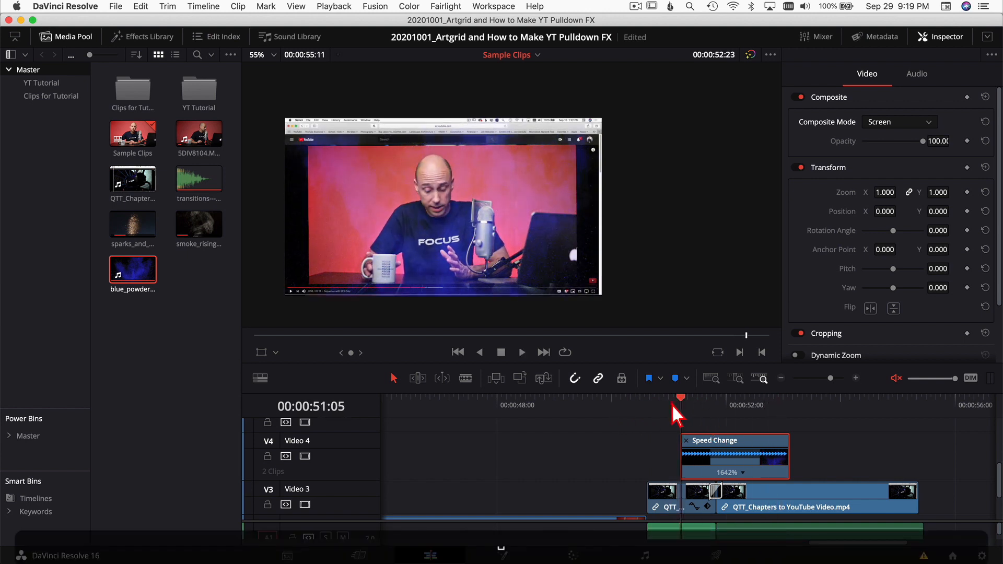
key(space)
key(space)
key(Left)
key(Left)
key(Left)
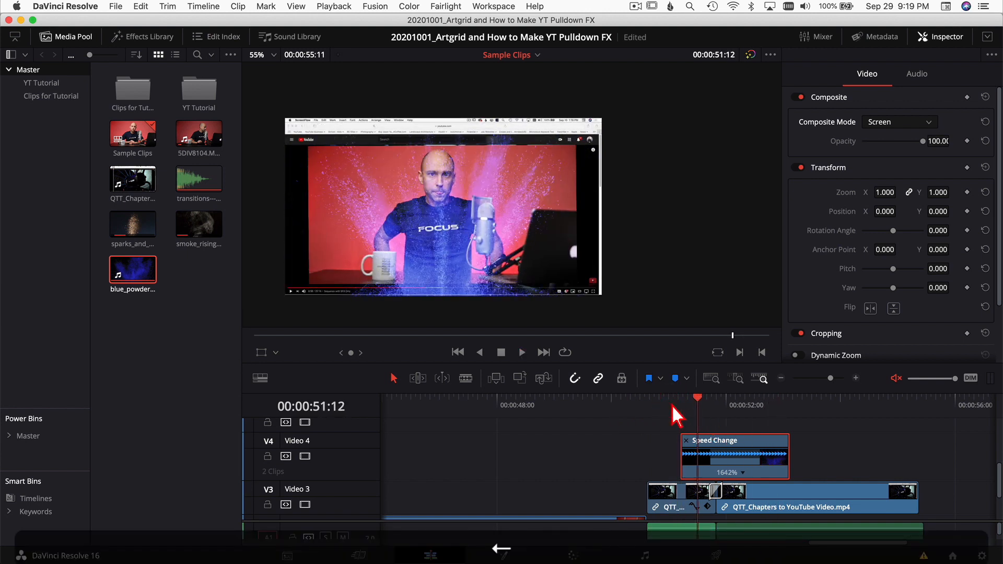
key(Left)
key(Left)
key(Left)
key(Left)
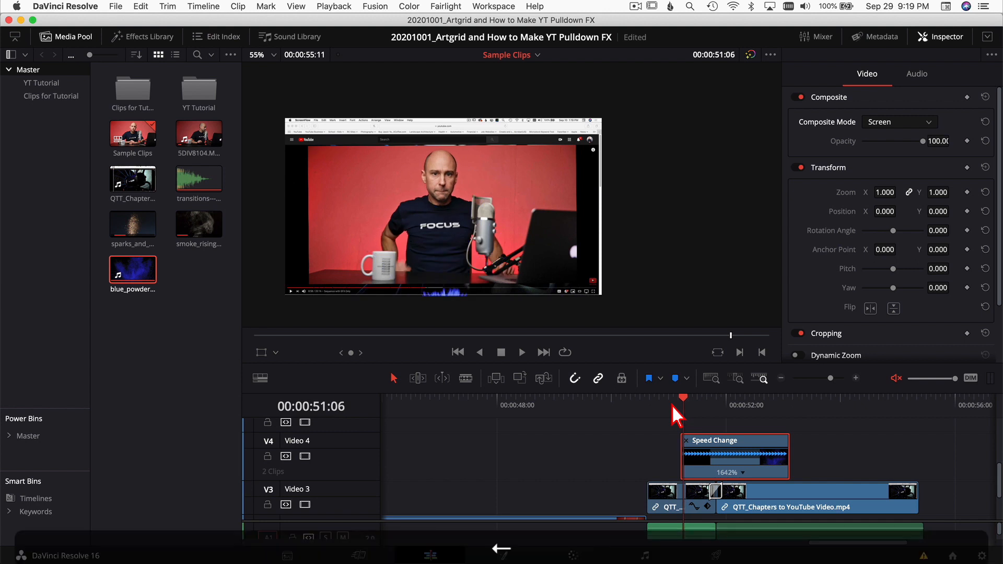
key(Left)
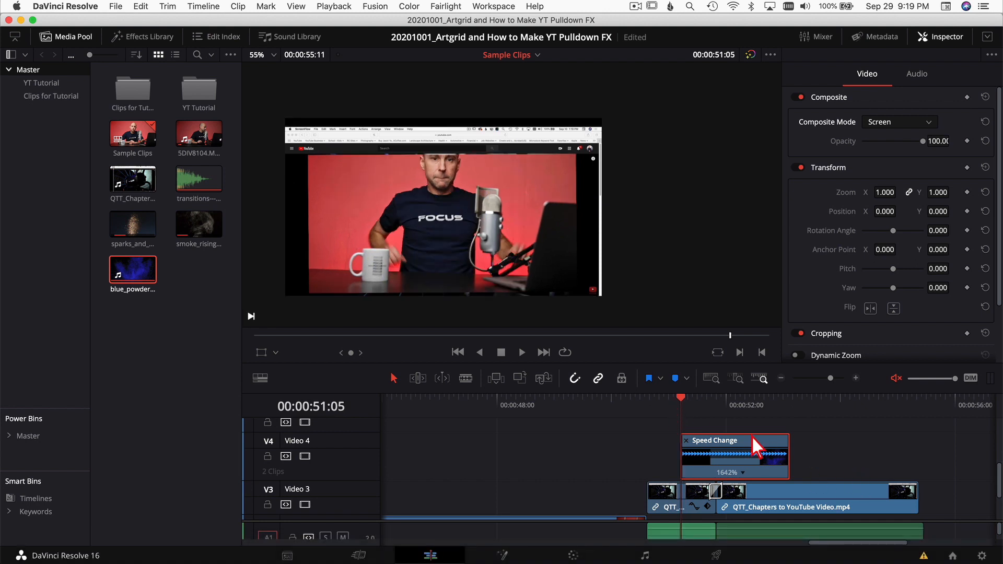
Step: Nudge the blue powder clip two frames earlier on Video 4 and play back the pulldown
key(comma)
key(comma)
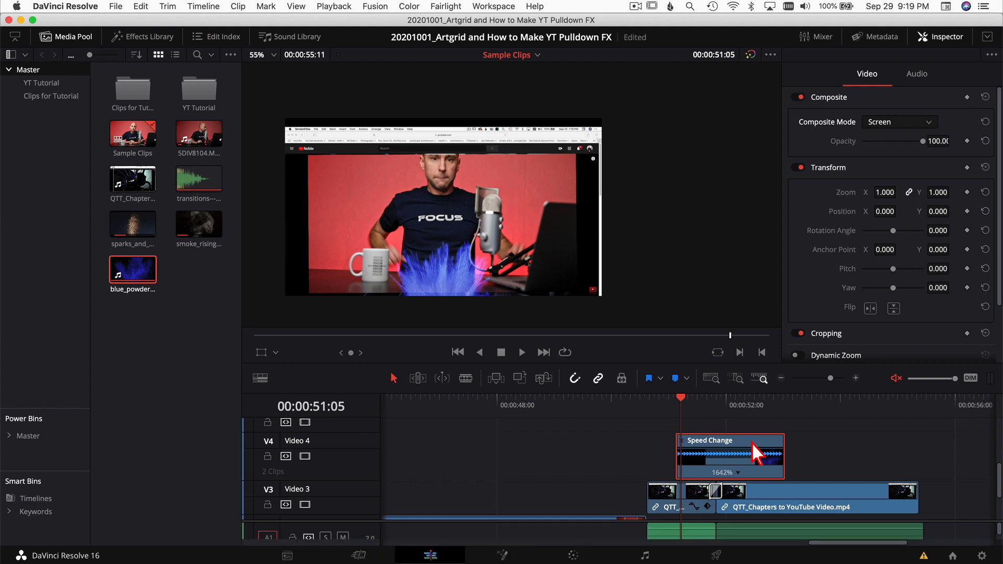
click(657, 406)
key(space)
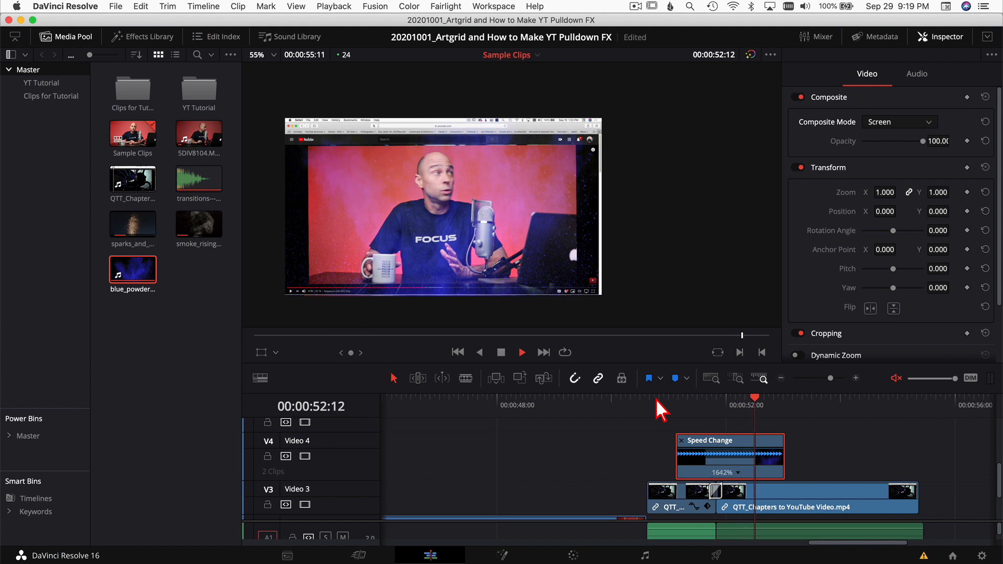
key(space)
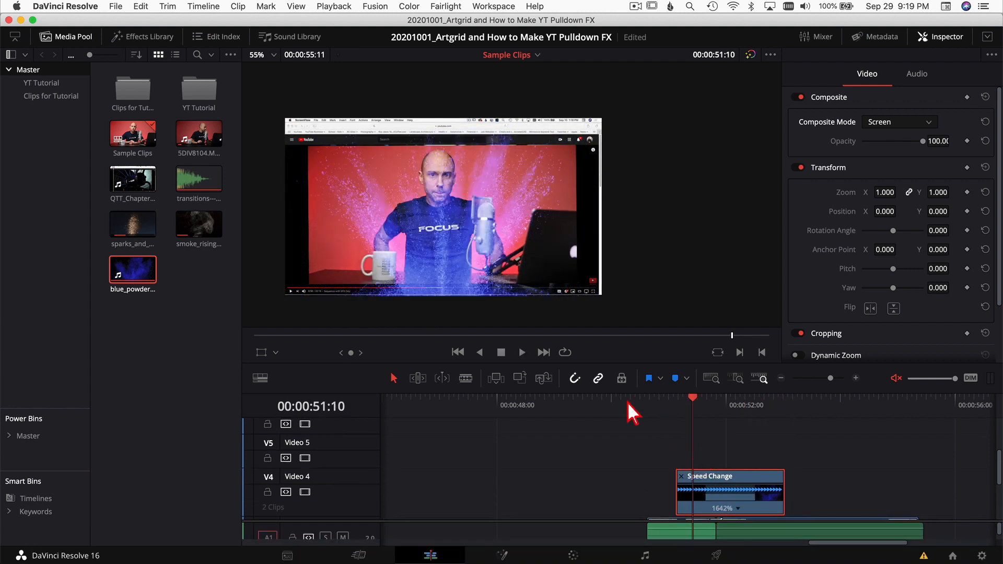
Step: Place the sparks and smoke clip on Video 5 so that it starts together with the blue powder clip
click(676, 408)
click(688, 406)
key(Up)
double_click(127, 222)
click(354, 336)
drag(460, 256, 726, 415)
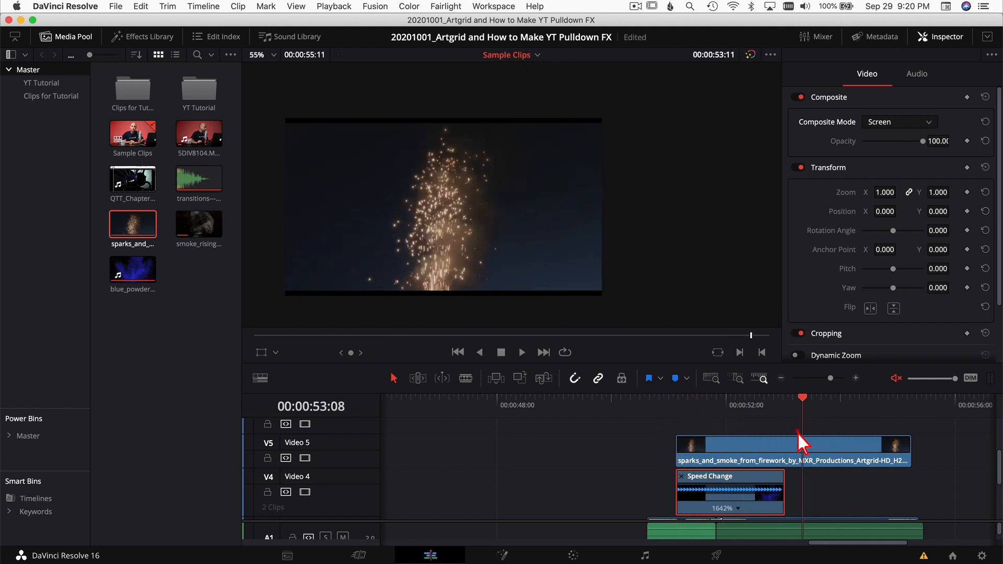
Step: Show the retime controls on the sparks clip, compress it to 206% speed to match the powder clip's length, and play it back
click(810, 452)
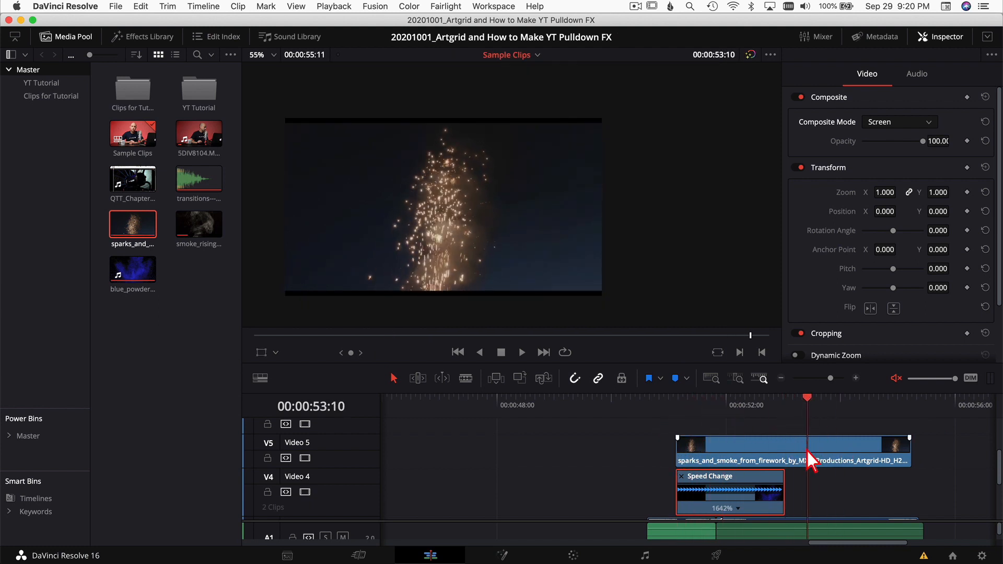
click(807, 450)
click(782, 443)
key(super+r)
drag(909, 448, 789, 449)
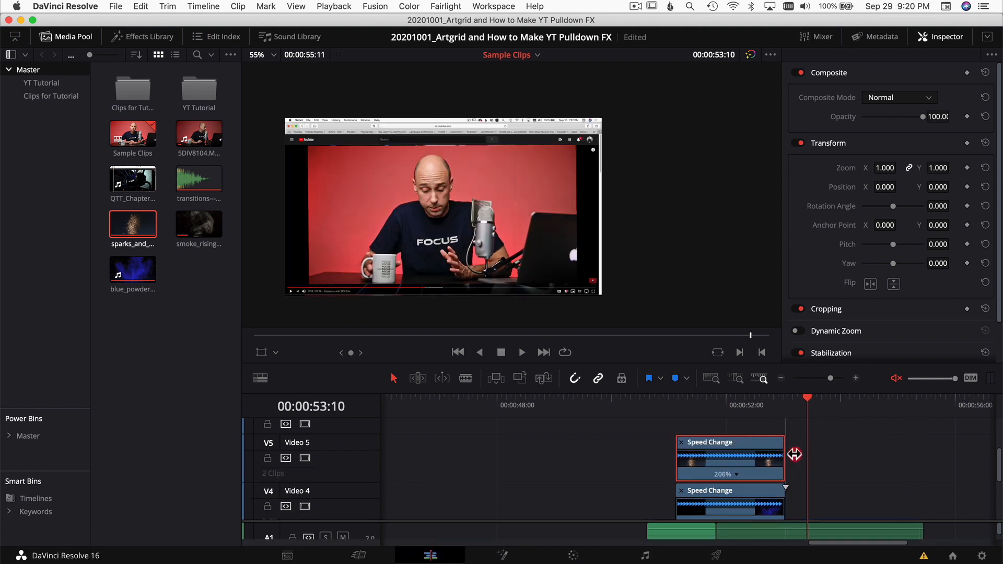
click(691, 400)
key(space)
key(space)
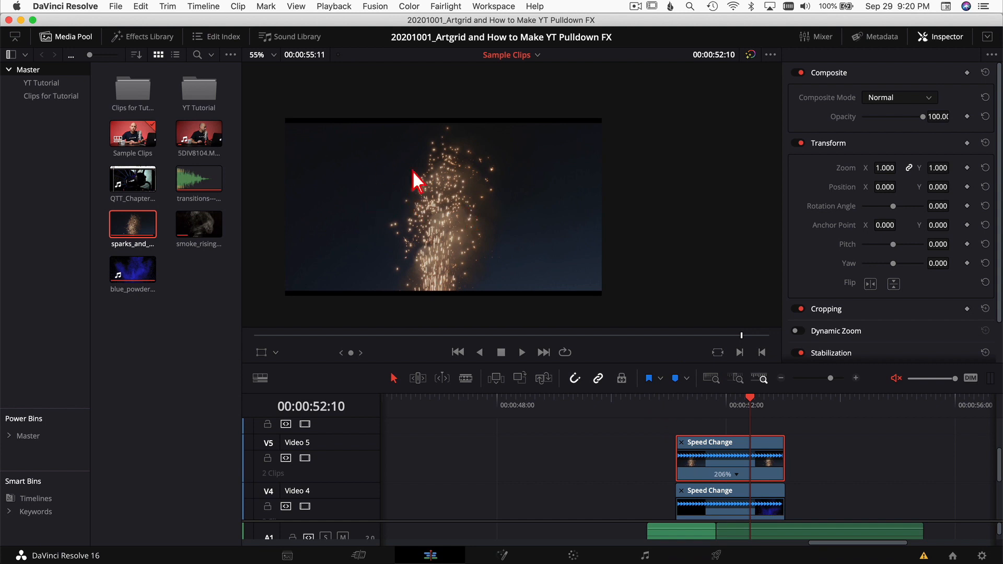
Step: Try the Add composite mode on the sparks clip and settle on Lighten
click(877, 102)
click(885, 136)
click(883, 100)
scroll(896, 156, down, 5)
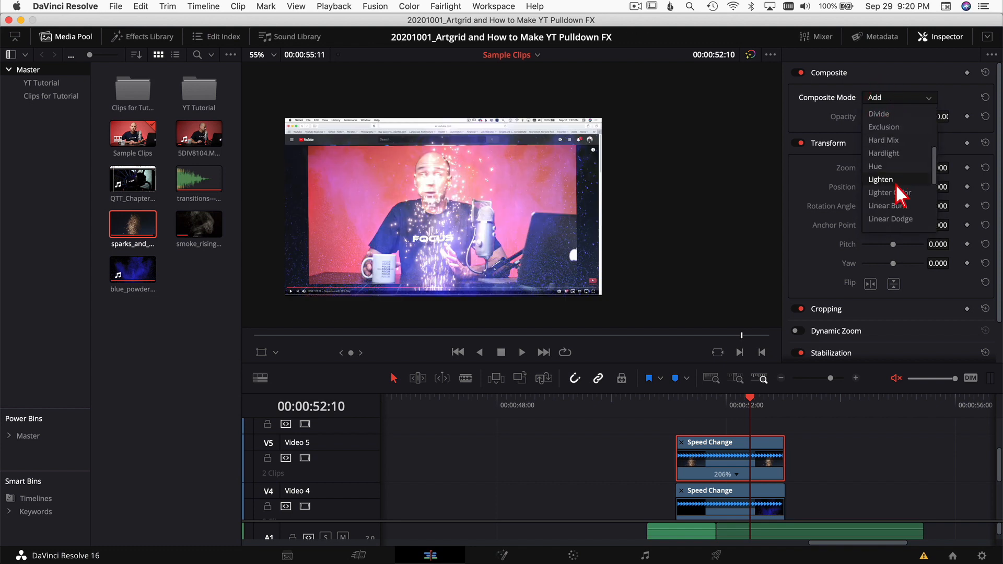
click(895, 181)
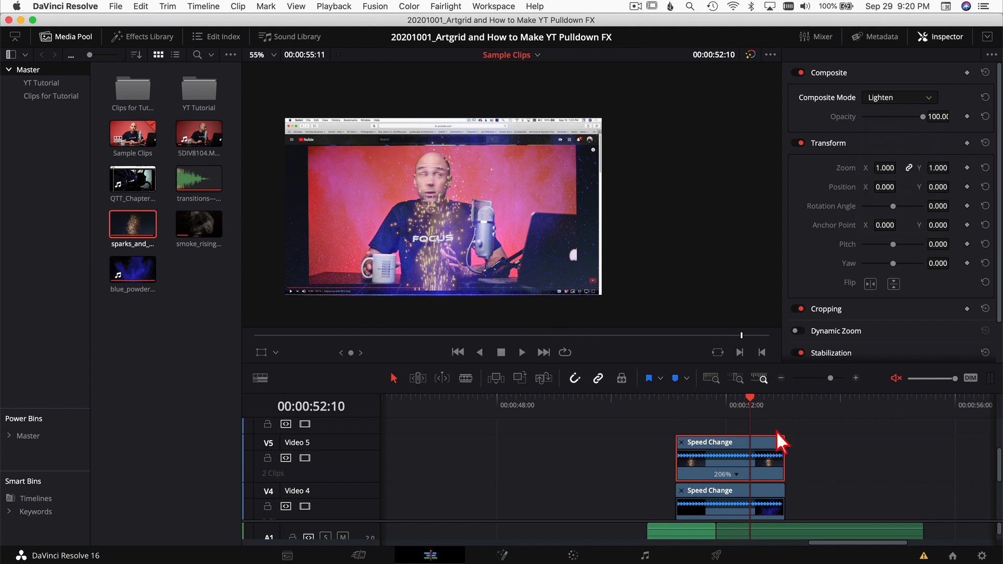
Step: Rotate the sparks clip to about -160.4° and move it to the frame's upper left corner, at about X -376.1, Y 65.1
click(729, 409)
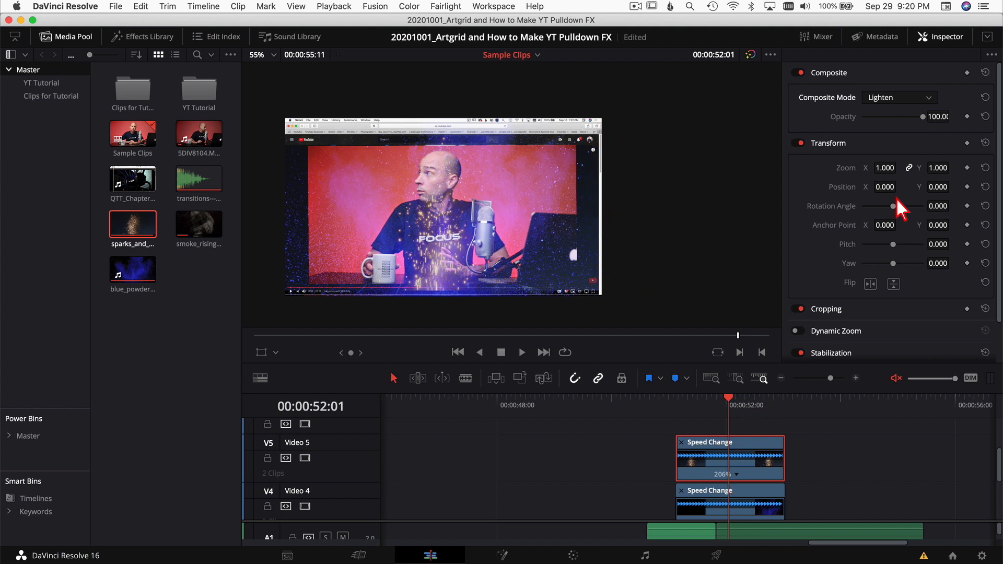
drag(895, 209, 879, 212)
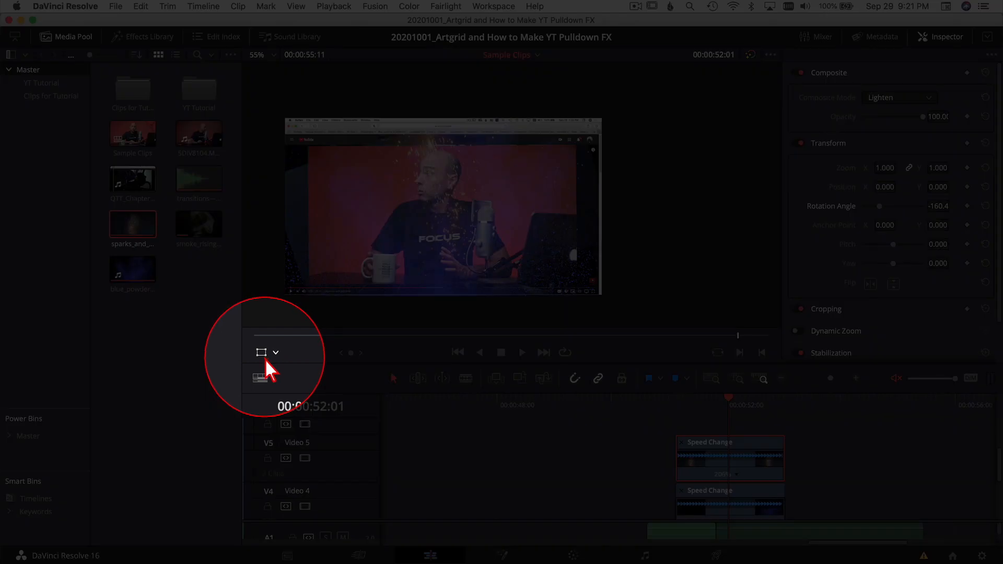
click(264, 357)
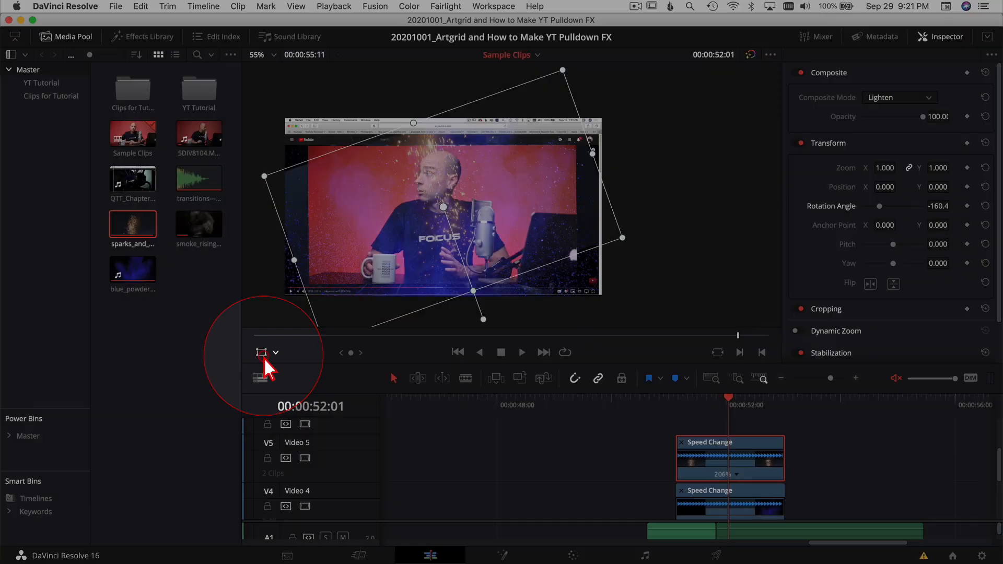
drag(442, 225, 385, 217)
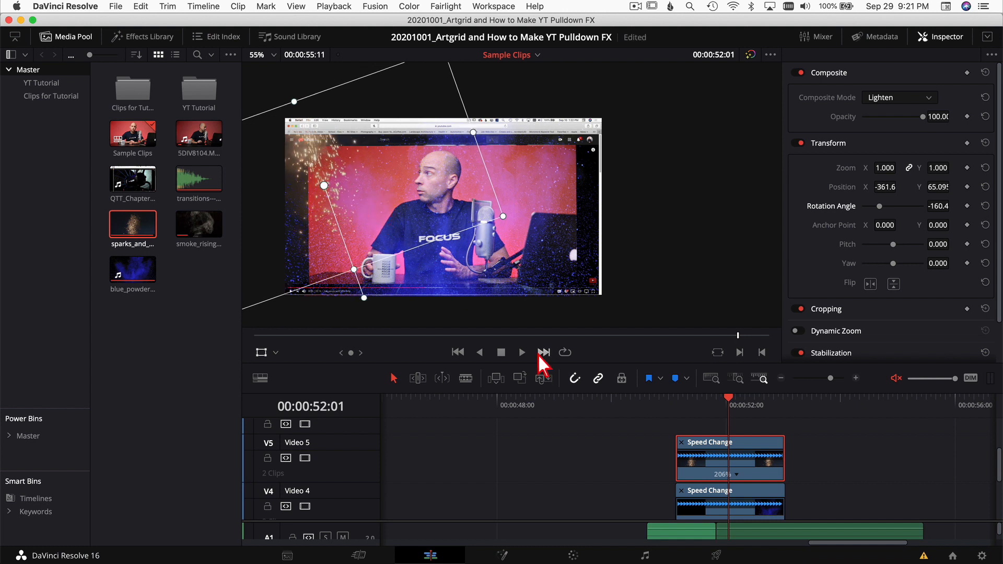
drag(333, 168, 327, 166)
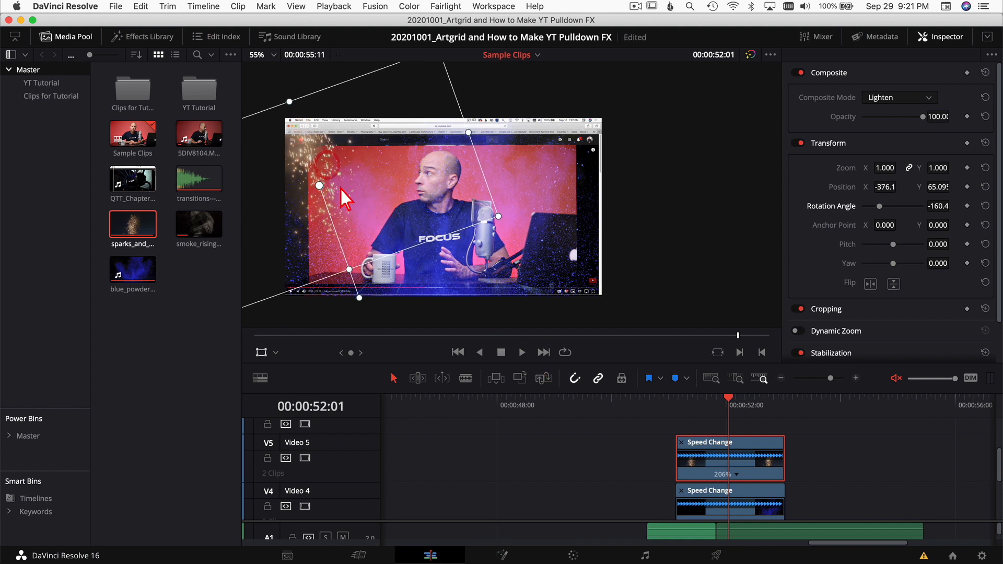
Step: Duplicate the sparks clip onto Video 6 and place the copy in the frame's upper right corner, rotated to about -223°
scroll(758, 481, up, 1)
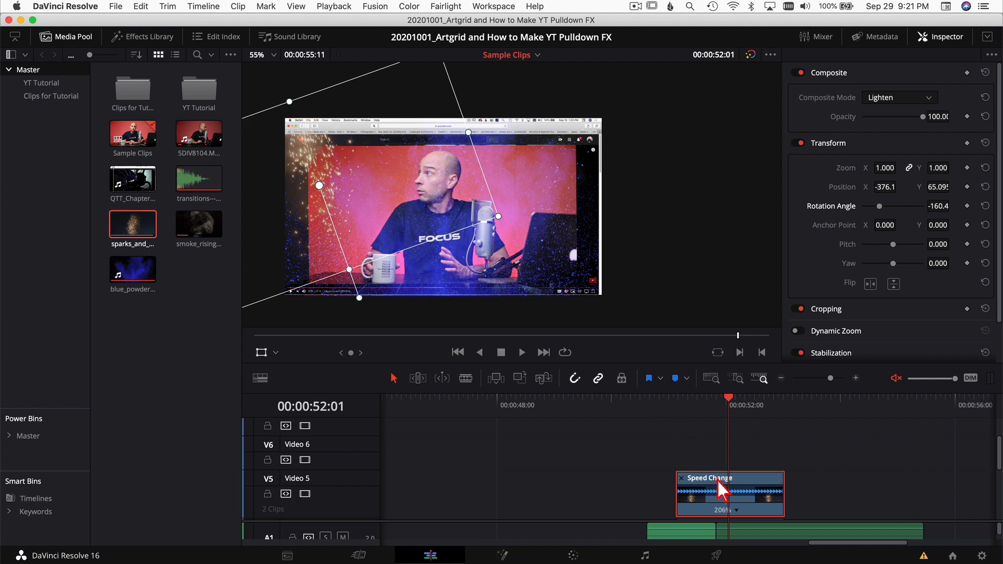
key(alt)
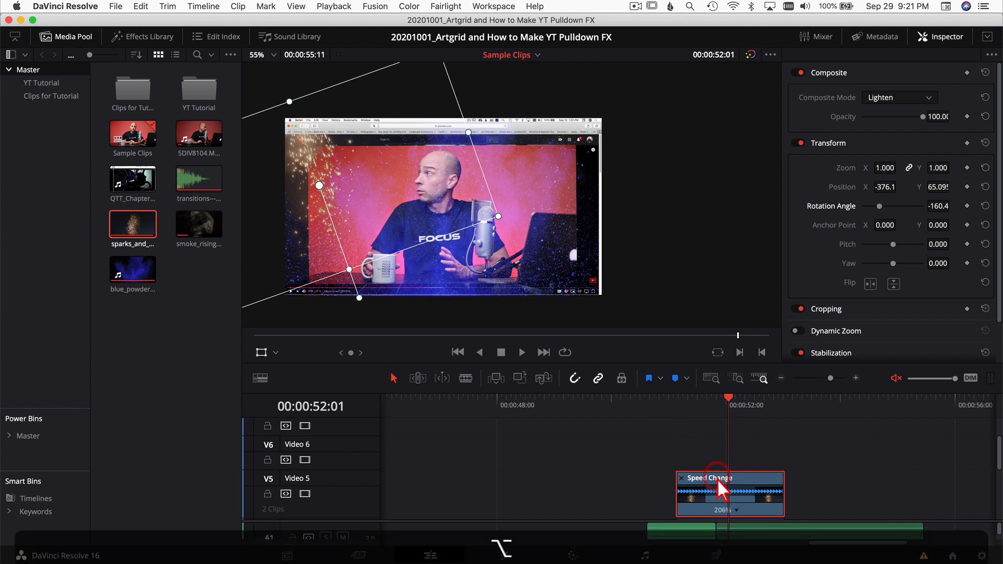
drag(723, 489, 704, 468)
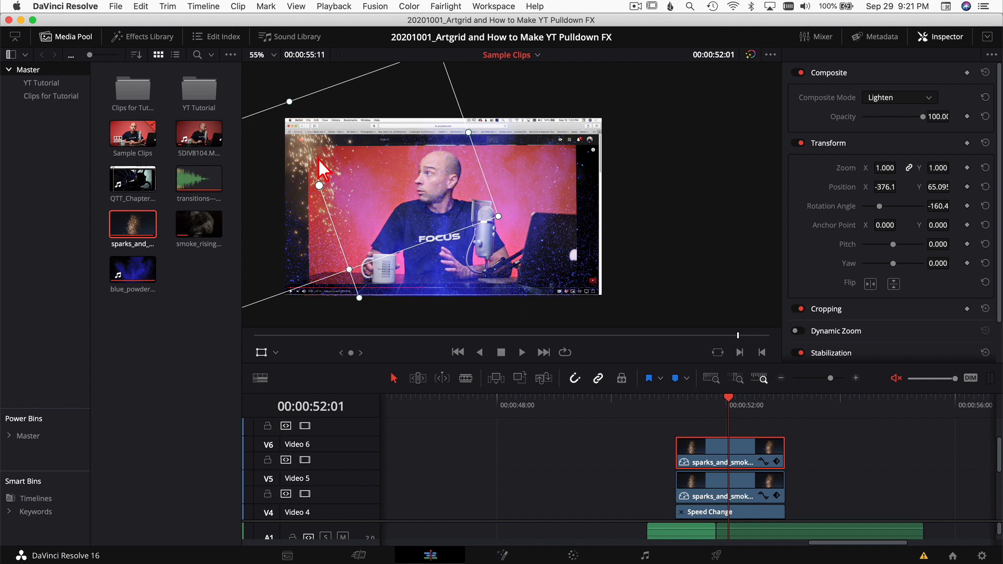
drag(312, 155, 455, 150)
drag(637, 289, 518, 269)
drag(601, 178, 558, 202)
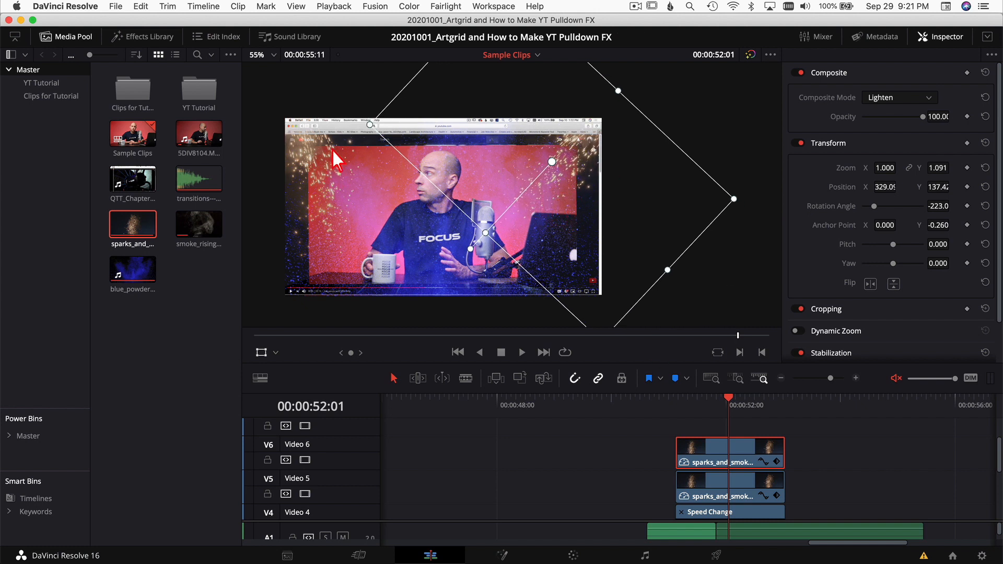
Step: Try the Screen composite mode on the Video 6 sparks copy and undo it
click(881, 98)
scroll(898, 197, down, 3)
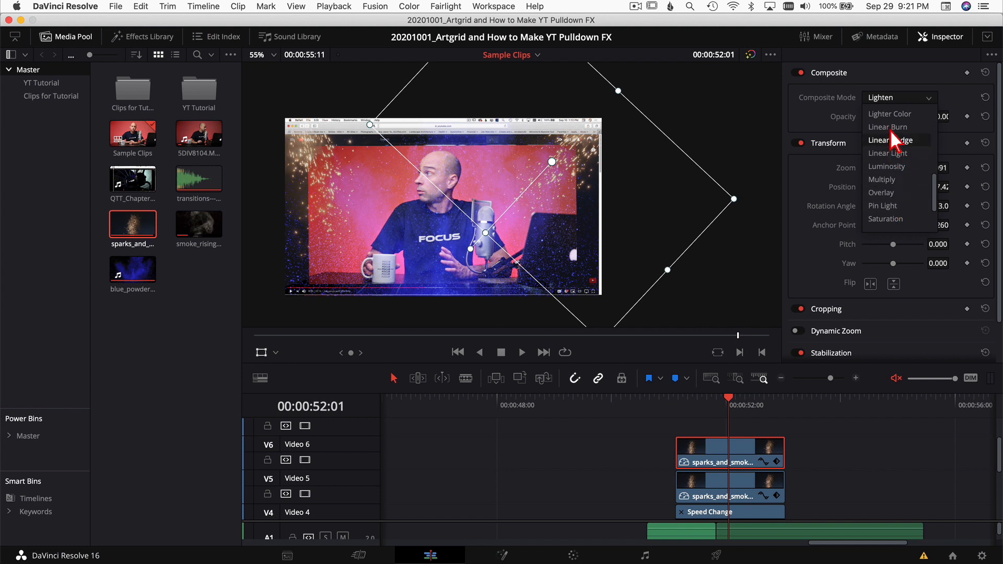
scroll(897, 157, down, 2)
click(899, 187)
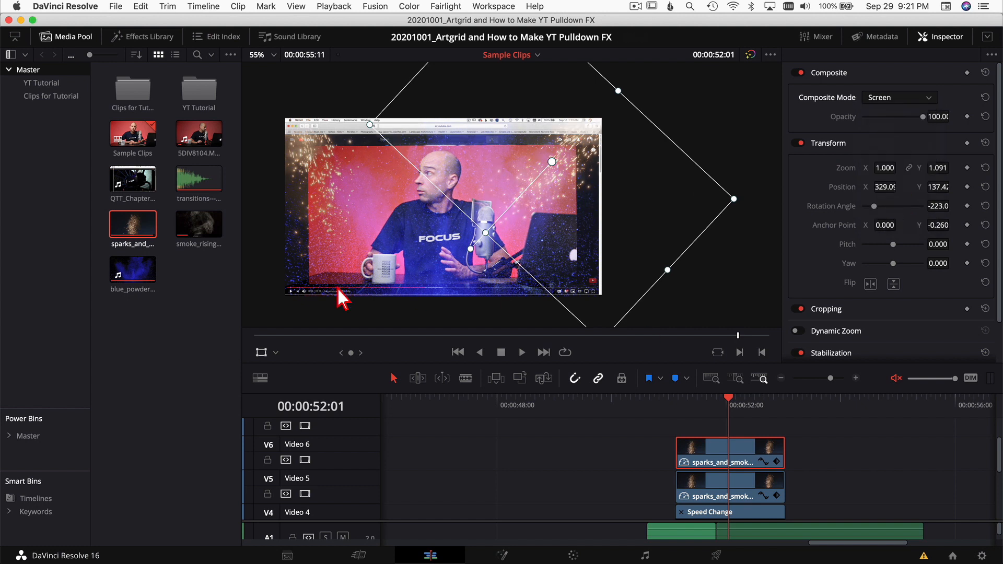
key(super+z)
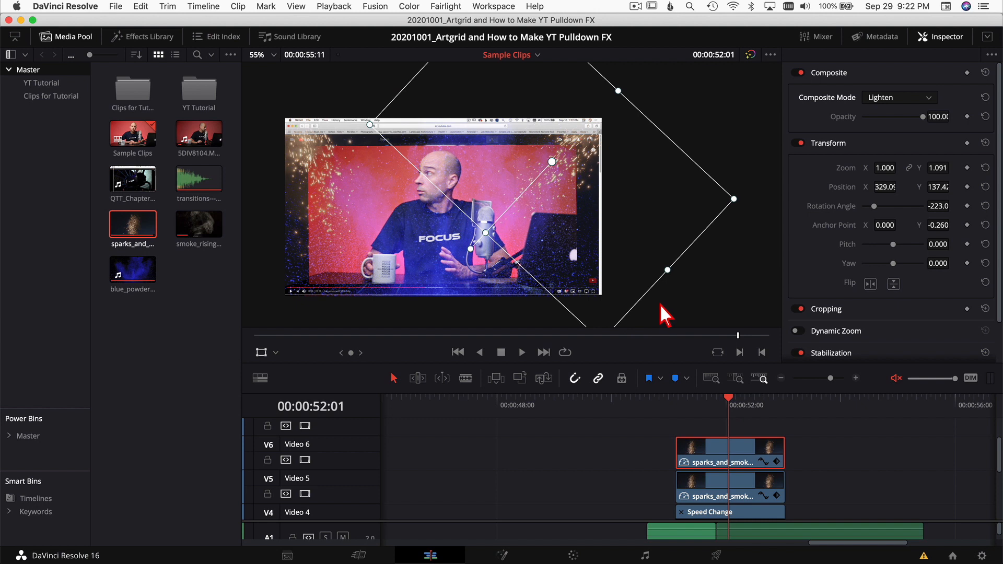
Step: Hide the transform handles in the viewer and play back the full composite from 00:00:50:15
click(650, 406)
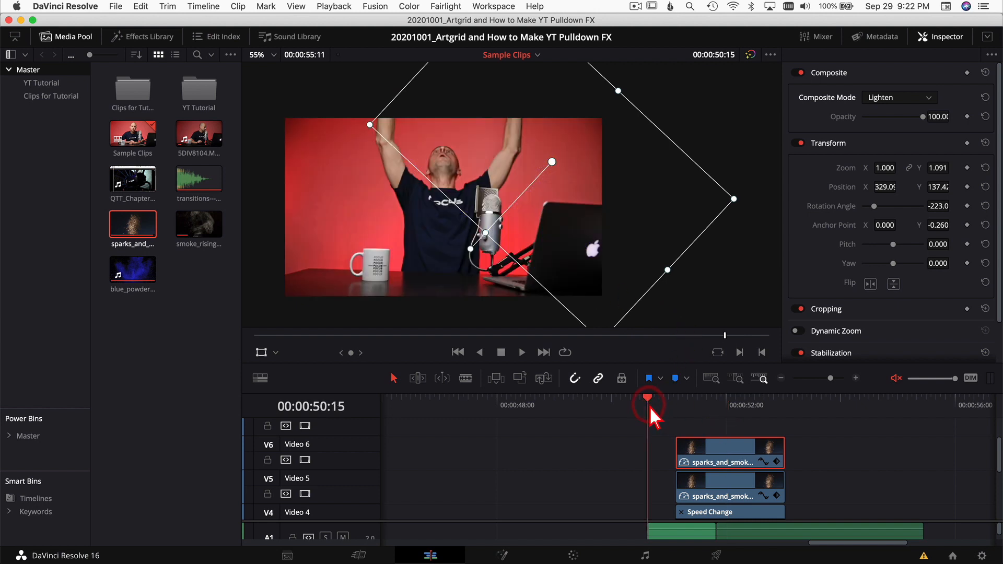
click(262, 358)
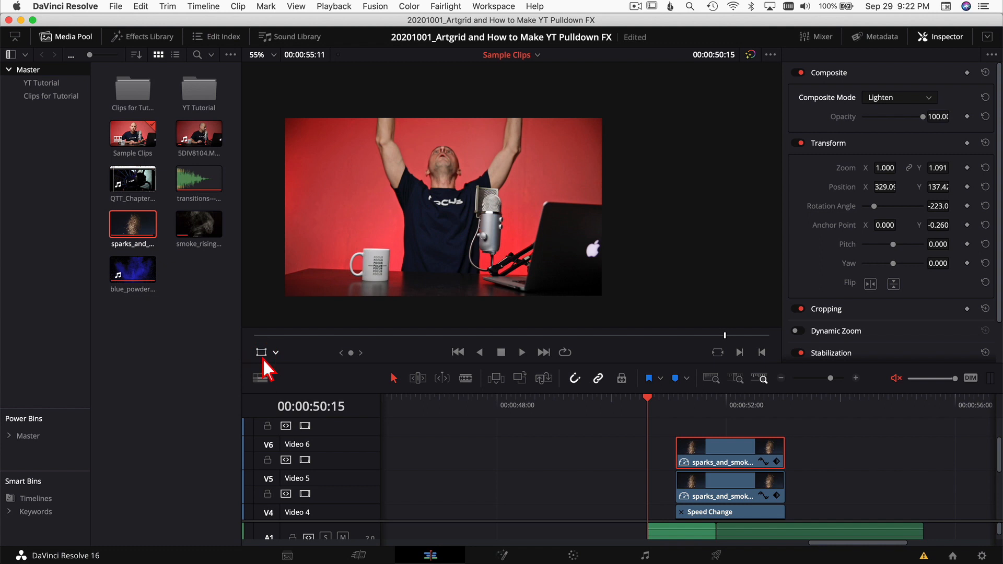
key(space)
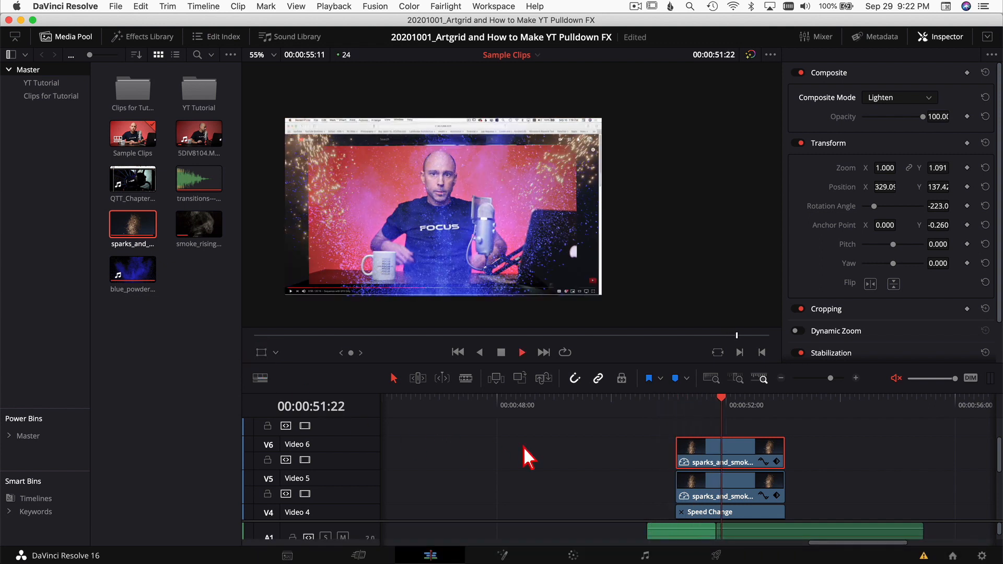
Step: Move the sparks clips on Video 6 and Video 5 three frames earlier so both start at 00:00:51:00
click(665, 407)
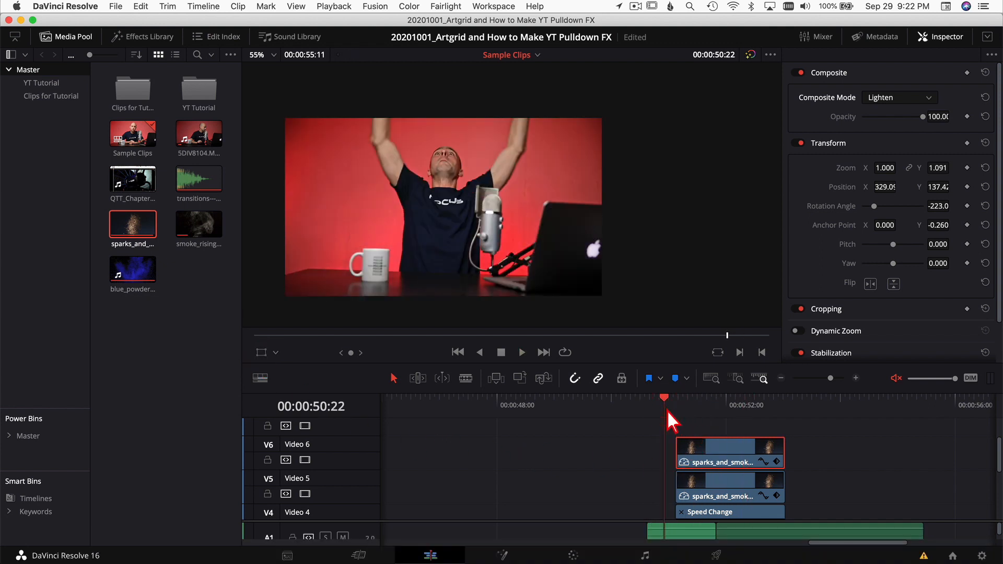
key(Right)
key(Right)
key(Right)
key(Left)
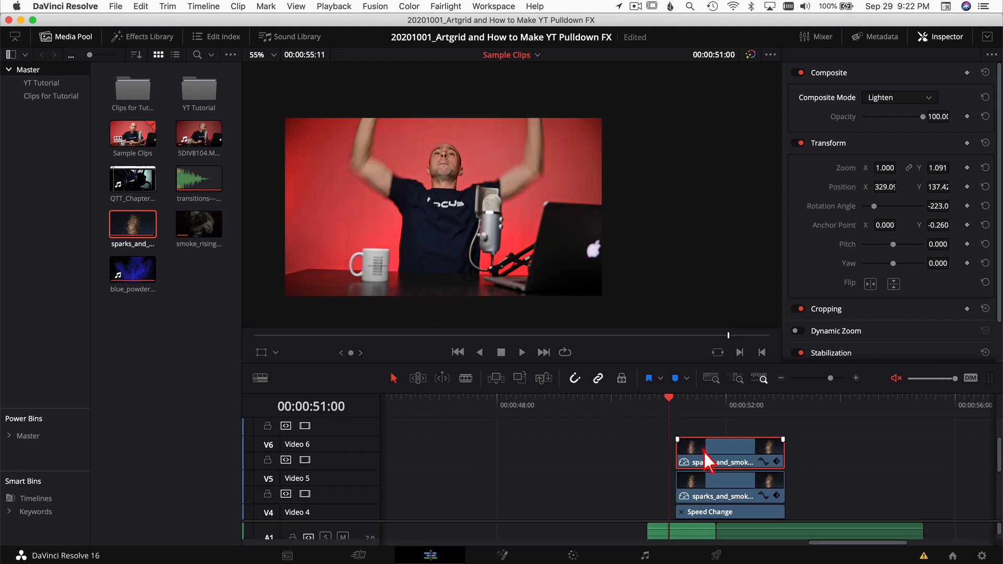
drag(702, 452, 694, 450)
drag(726, 485, 717, 484)
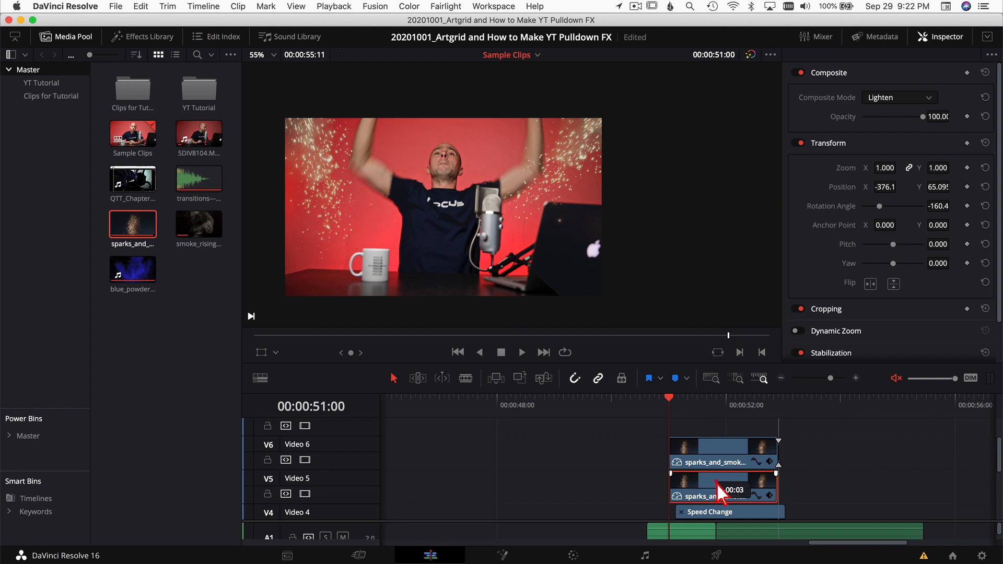
Step: Show the retime controls on the Video 6 sparks clip and speed it up so it ends at 00:00:51:08
click(856, 378)
drag(691, 441, 717, 476)
key(super+minus)
click(736, 445)
drag(688, 405, 727, 406)
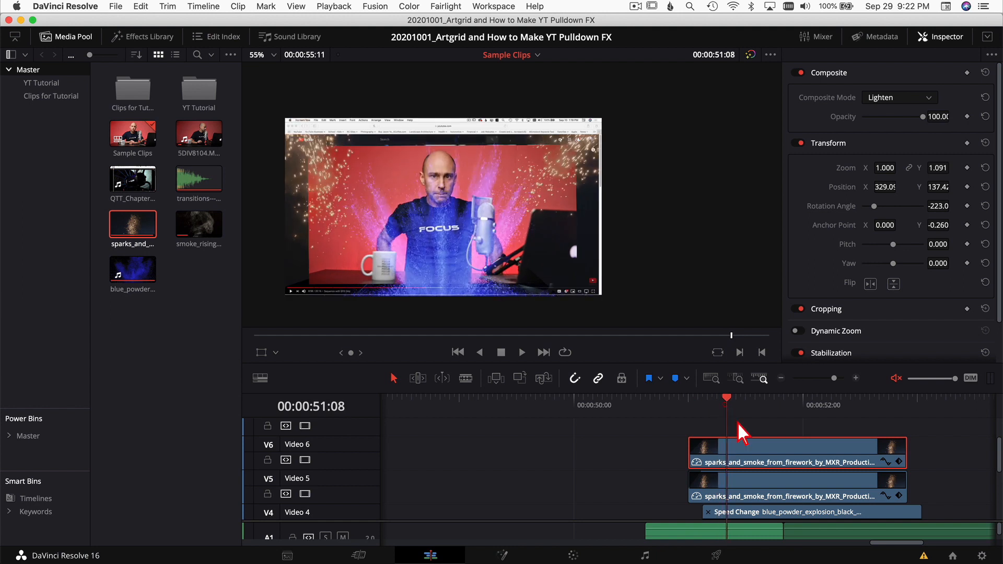
key(super+r)
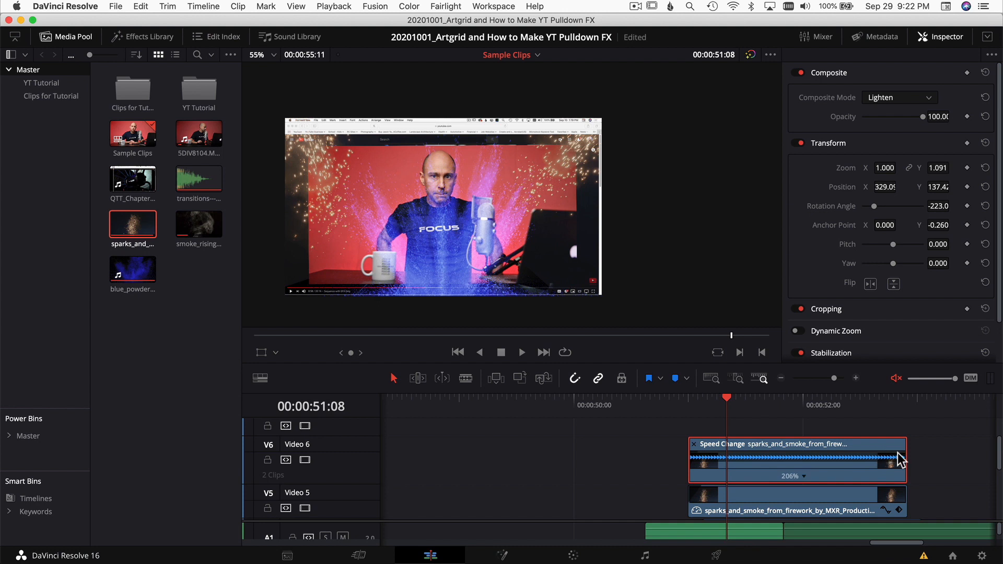
drag(902, 455, 726, 456)
Step: Show the retime controls on the Video 5 sparks clip, speed it up to end at 00:00:51:08, and play back the impact
click(749, 490)
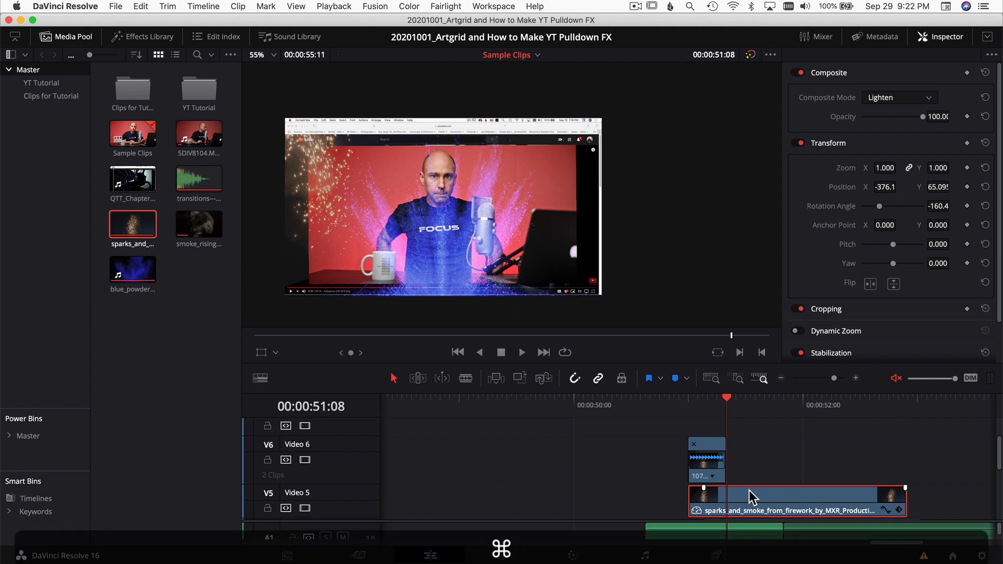
key(cmd+r)
drag(904, 487, 725, 486)
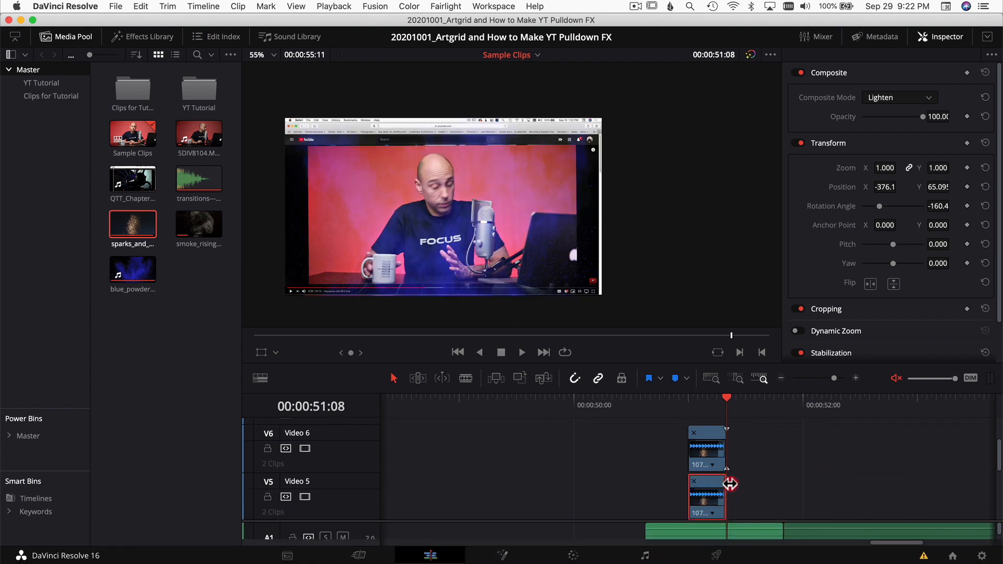
click(662, 405)
key(space)
key(space)
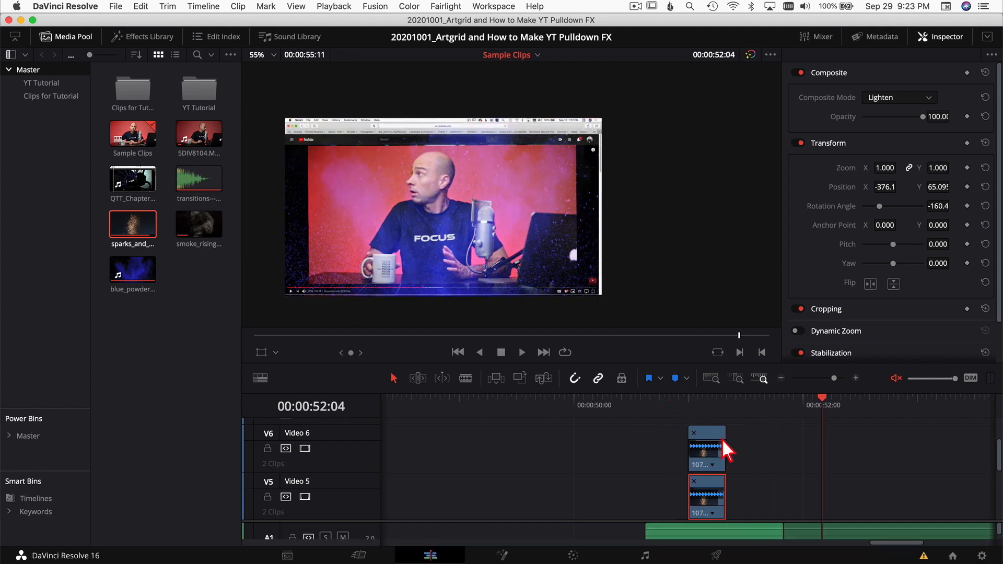
Step: Slow both sparks clips to 479% speed and play back the impact
drag(723, 439, 763, 442)
drag(726, 488, 759, 480)
click(665, 405)
key(space)
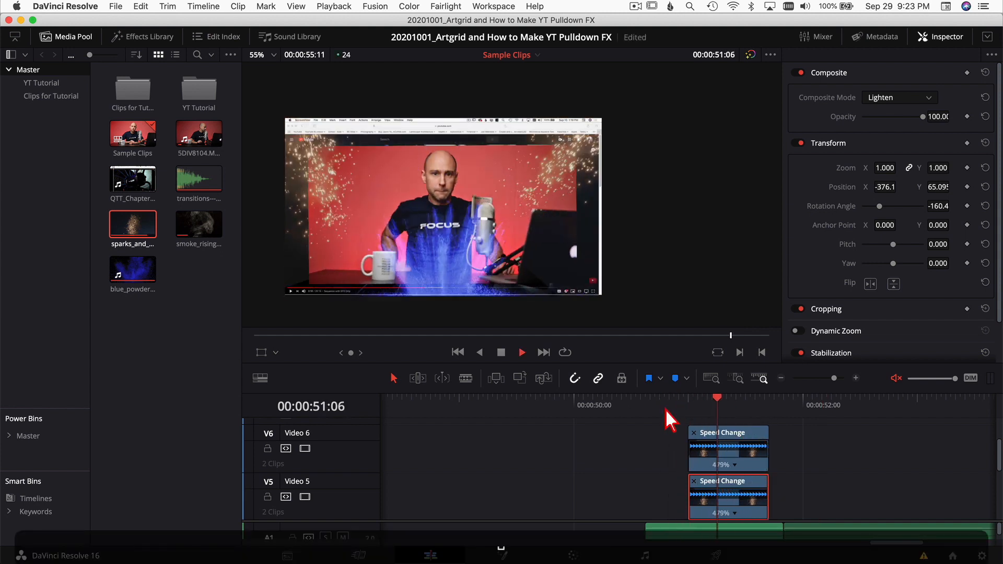
key(space)
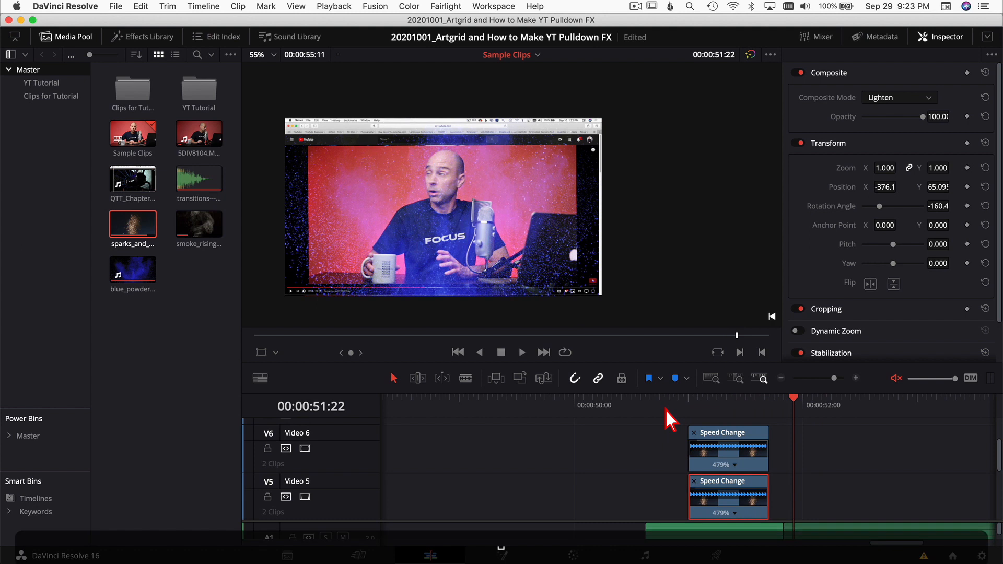
Step: Retime both sparks clips to 350% speed so they end around 00:00:51:22
drag(776, 444, 798, 446)
drag(764, 482, 795, 494)
Step: Hide the retime controls on both sparks clips and add short fade-outs at their ends
click(776, 434)
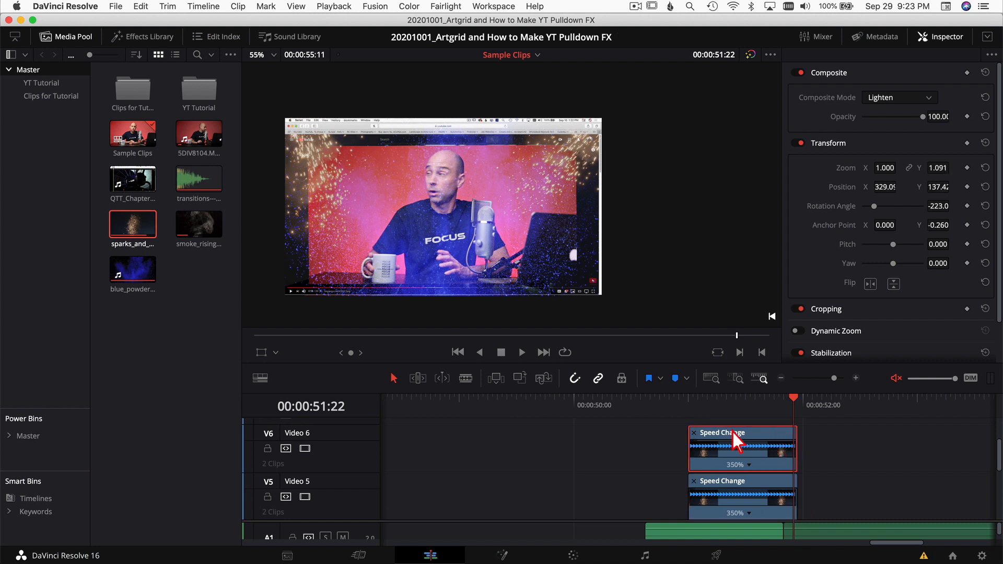
key(super+r)
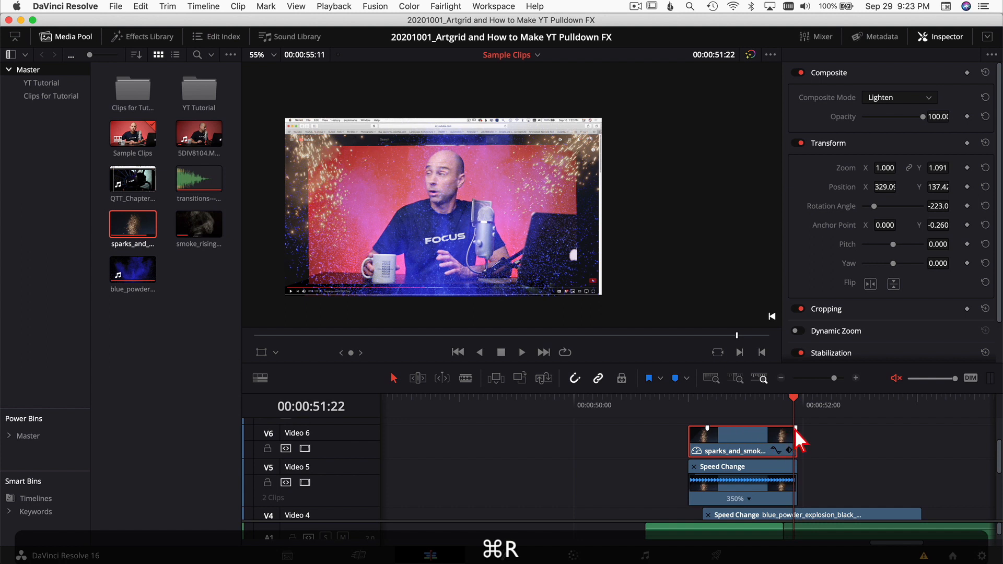
click(788, 476)
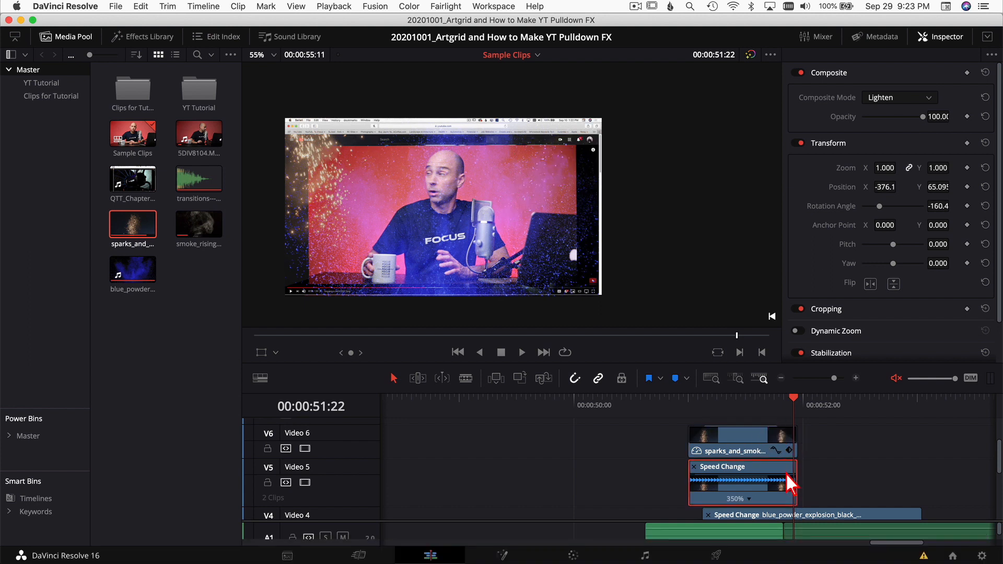
key(super+r)
drag(787, 473, 775, 465)
Step: Play back the sparks and powder impact and step through its frames to examine the timing and fades
drag(678, 407, 669, 409)
key(space)
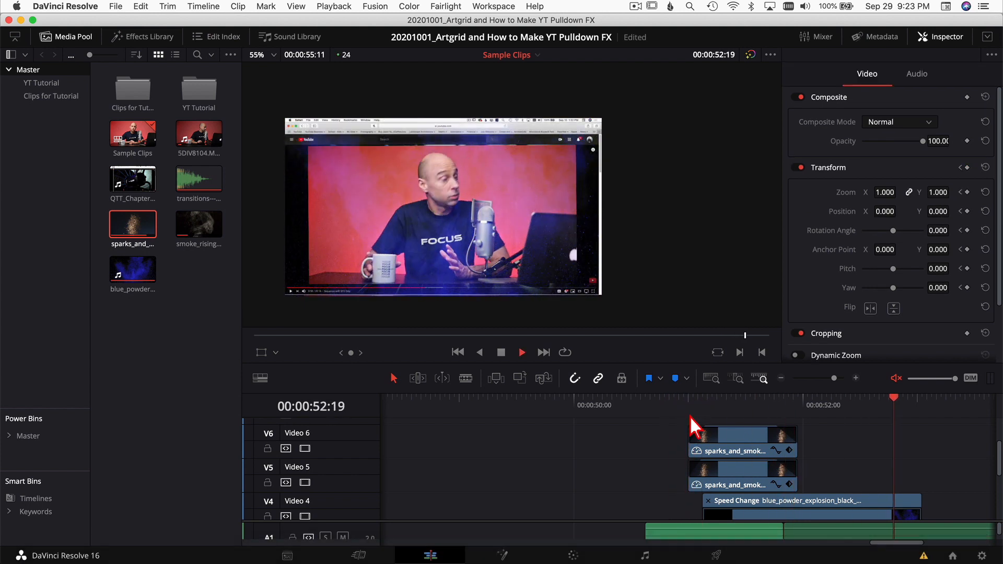
key(space)
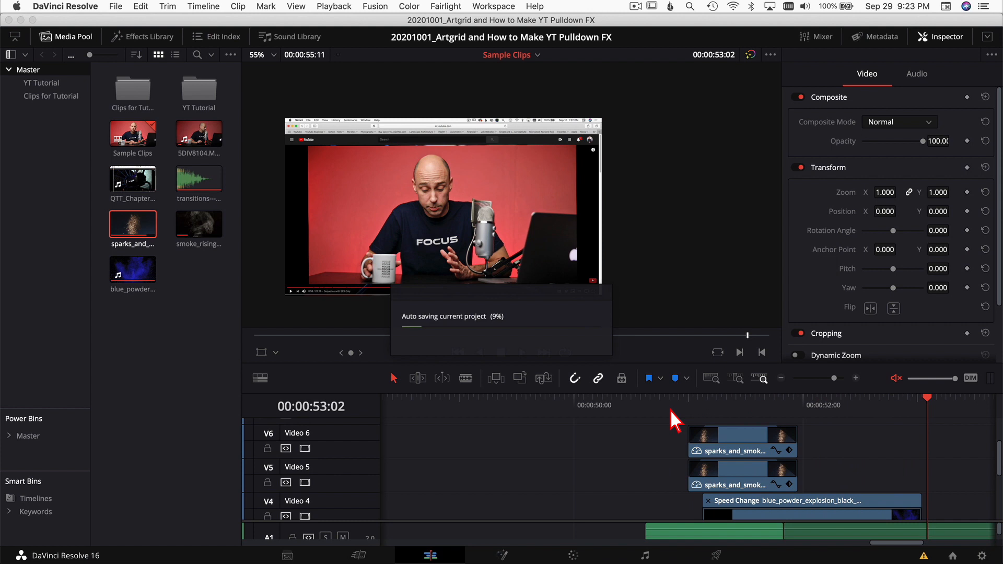
click(664, 412)
key(space)
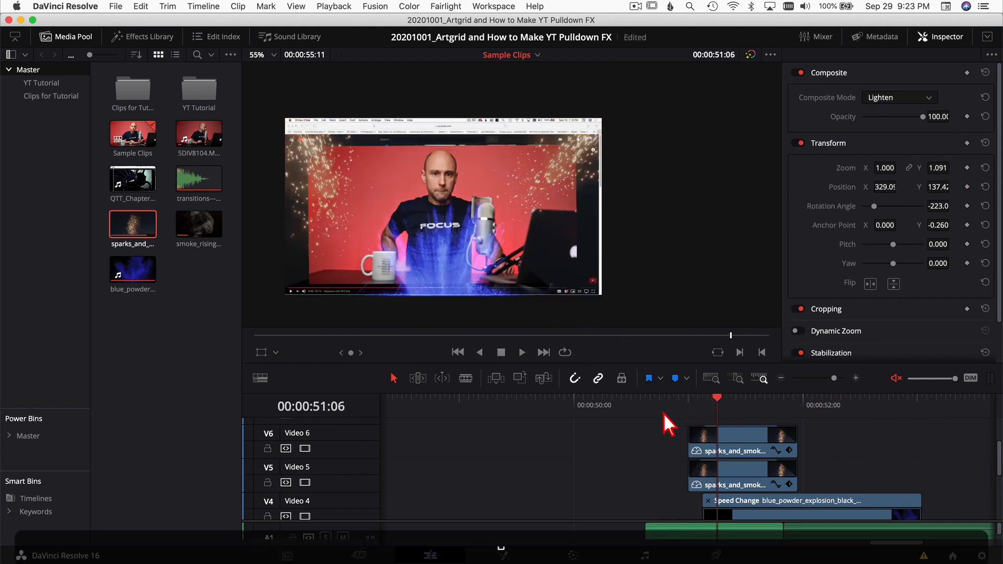
key(Right)
key(Right)
key(Right)
key(Right)
key(Right)
key(Right)
key(Right)
Step: Preview the smoke rising clip and place it on Video 7, starting at 00:00:51:00 above the sparks
scroll(754, 444, up, 2)
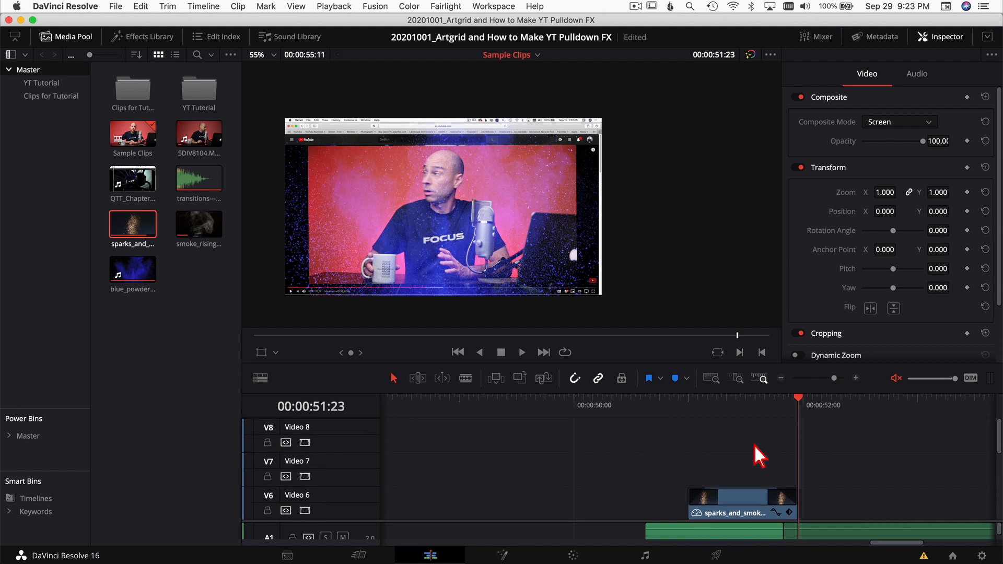
double_click(187, 221)
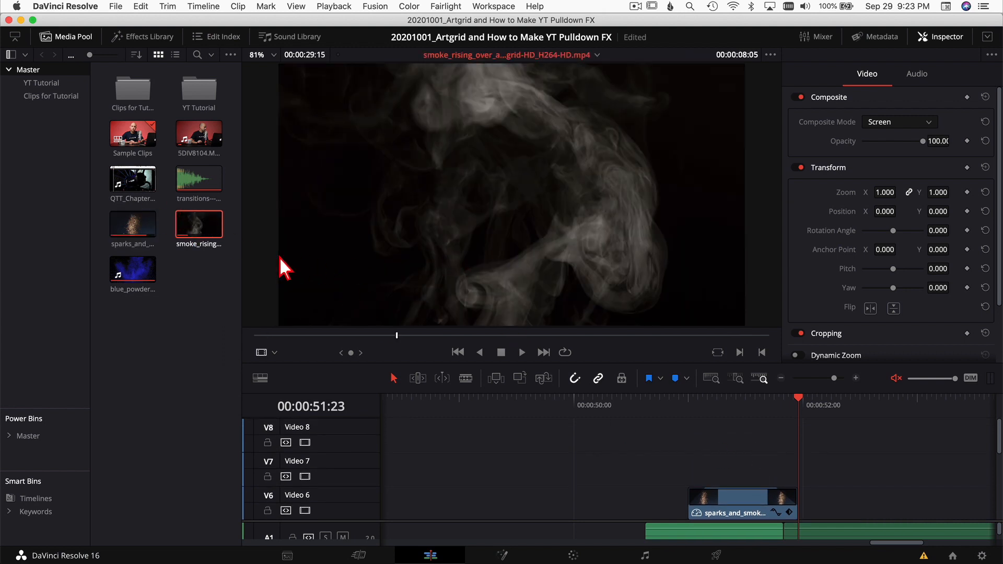
drag(406, 221, 756, 466)
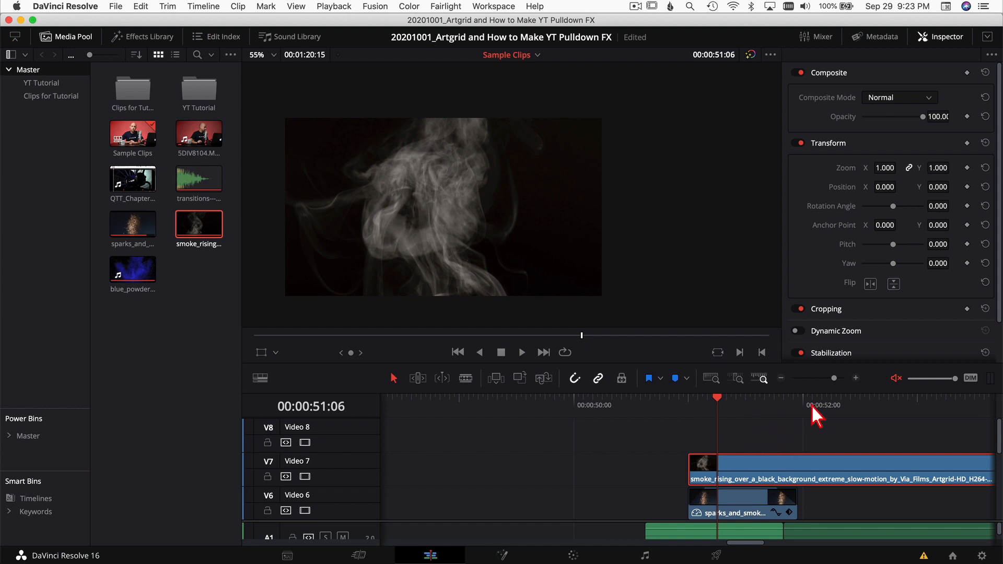
key(super+minus)
key(super+minus)
click(448, 404)
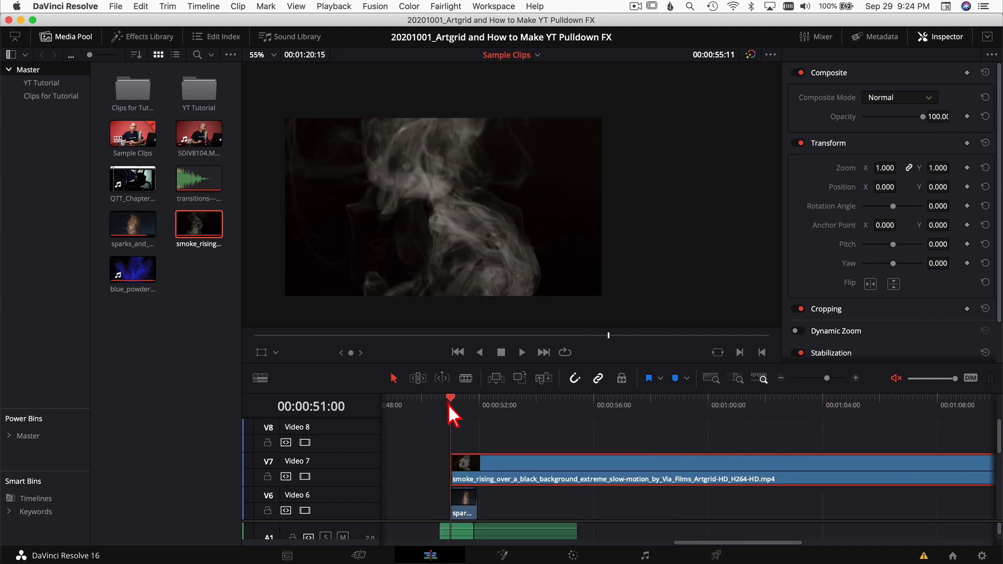
Step: Set the smoke clip's composite mode to Screen and play back the composite over the impact
click(492, 406)
click(537, 460)
click(901, 98)
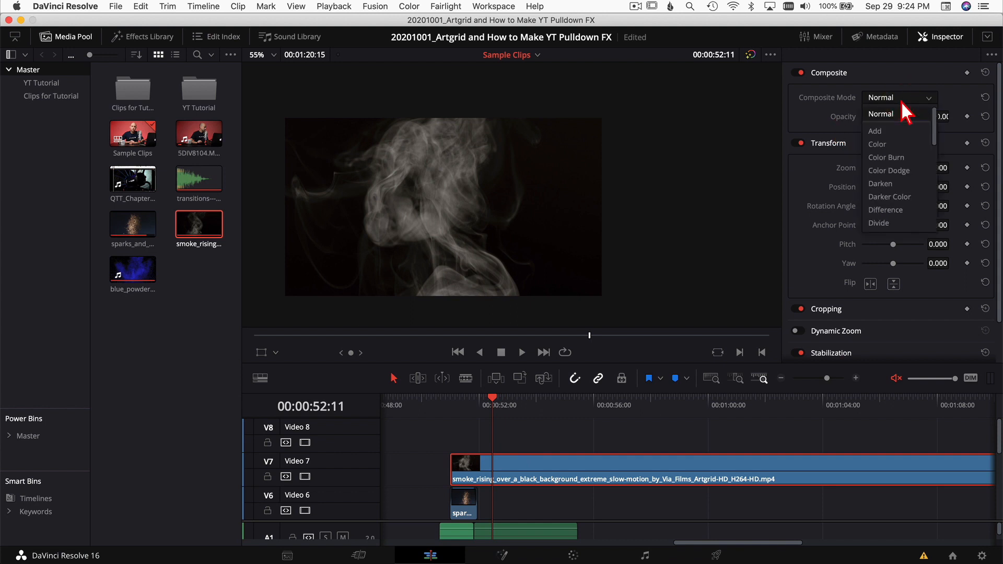
scroll(910, 199, down, 3)
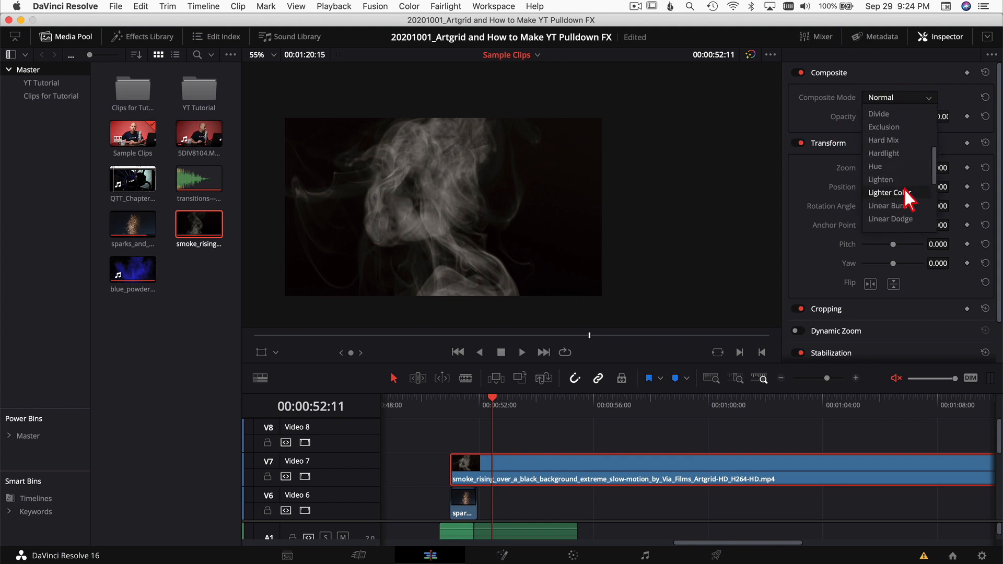
scroll(909, 199, down, 3)
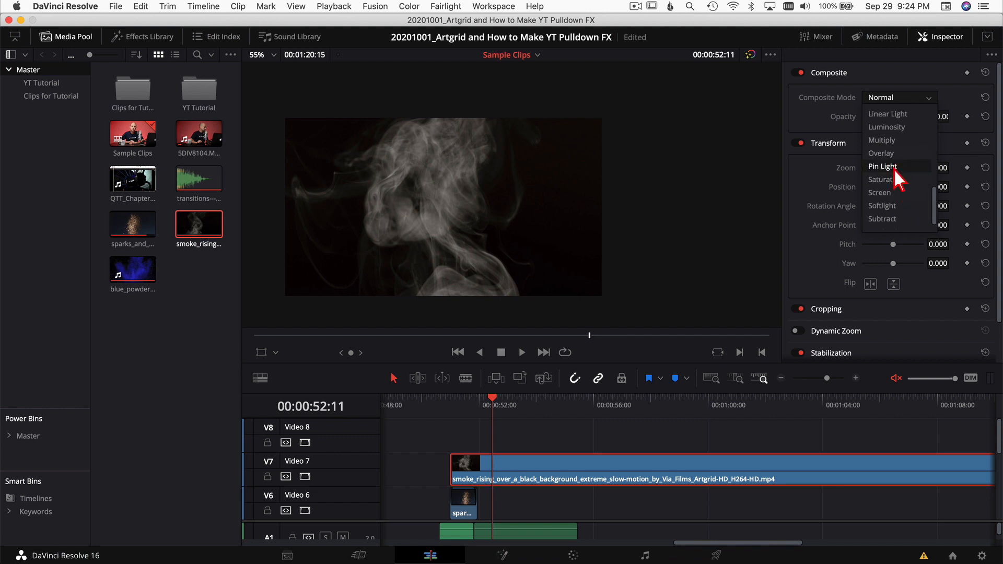
click(883, 194)
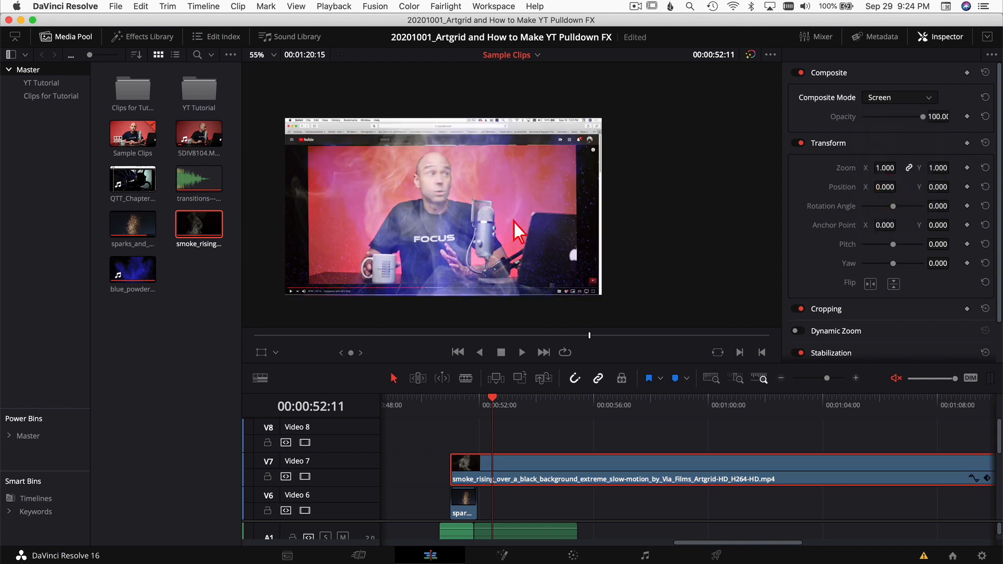
click(427, 405)
key(space)
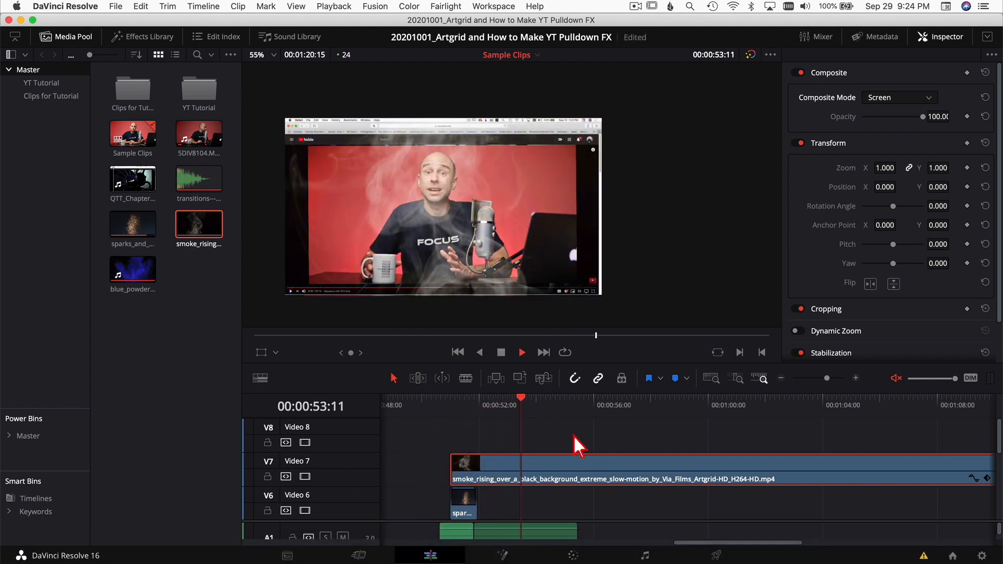
click(454, 410)
key(space)
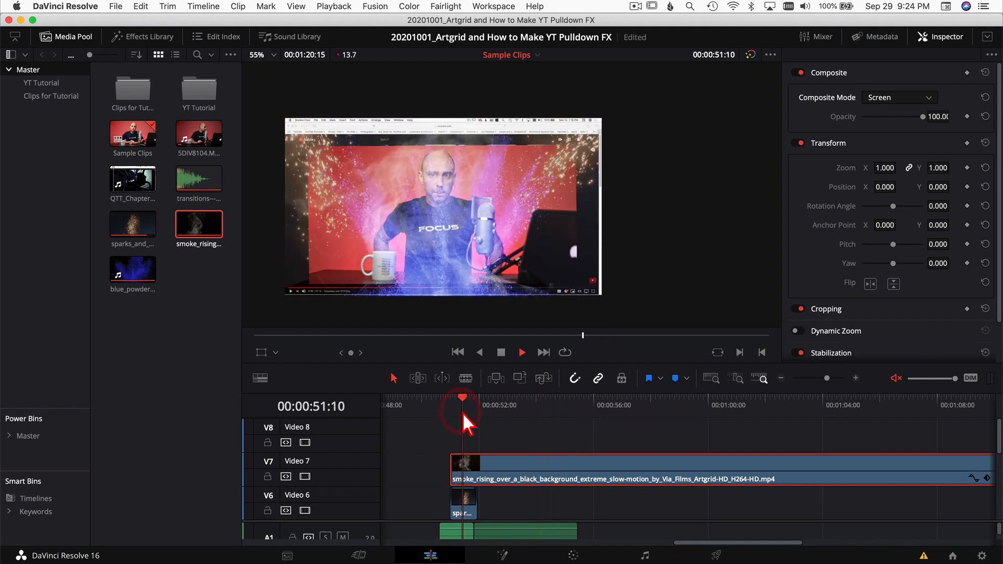
key(space)
Step: Hide the retime controls on the Video 4 blue powder clip, add a short fade-out at its end, and play it back
scroll(499, 485, down, 3)
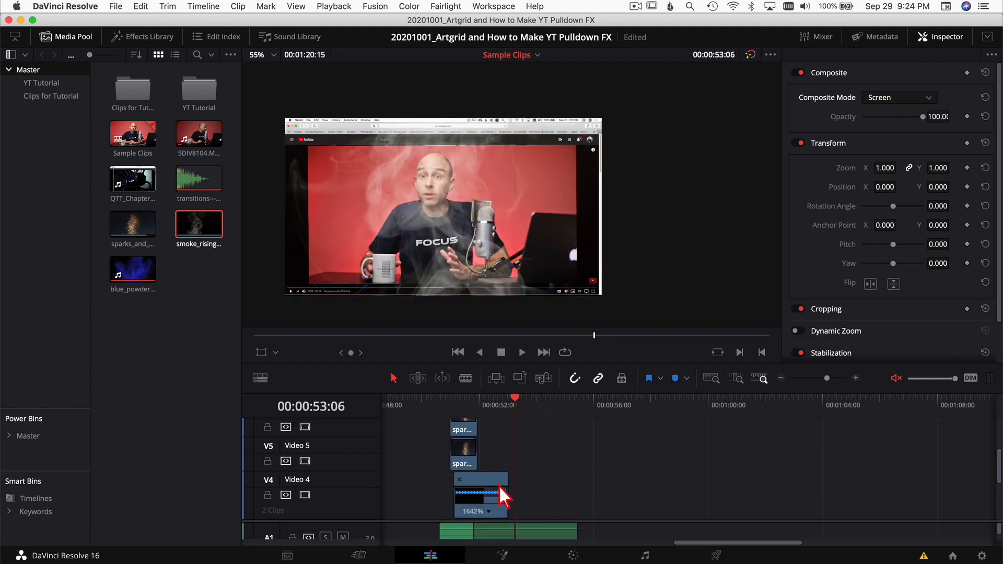
click(487, 482)
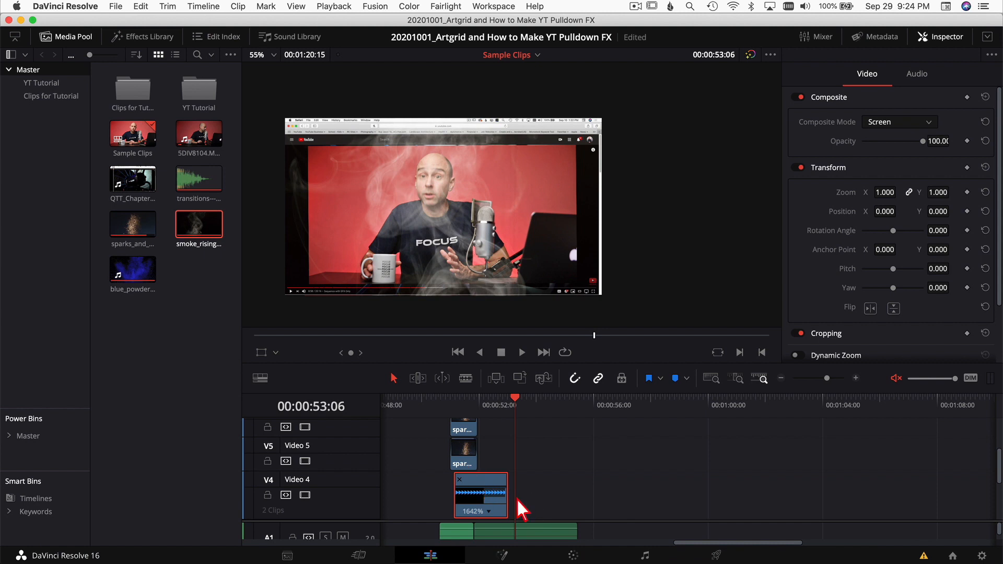
scroll(483, 503, down, 2)
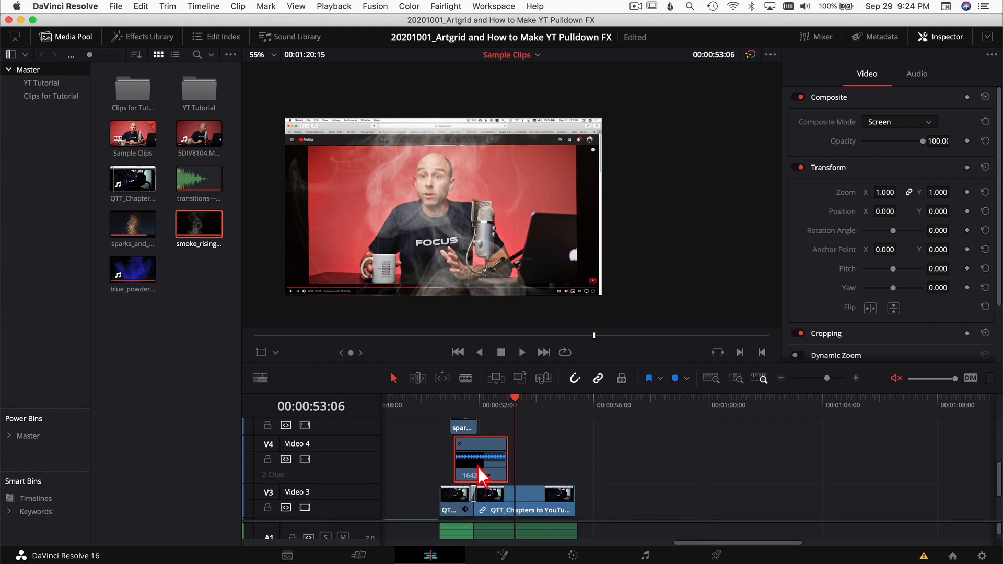
key(ctrl+r)
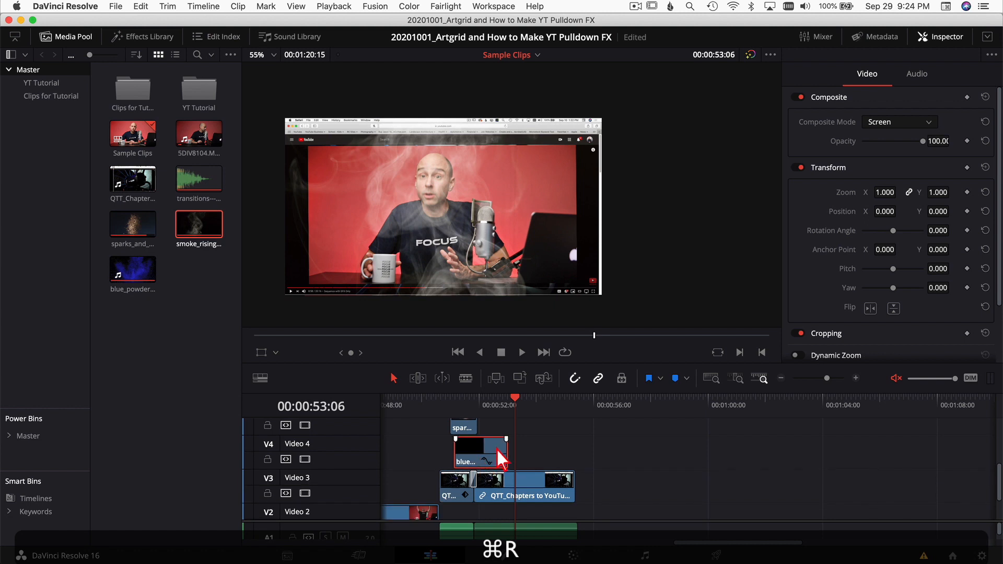
drag(504, 444, 501, 451)
click(417, 401)
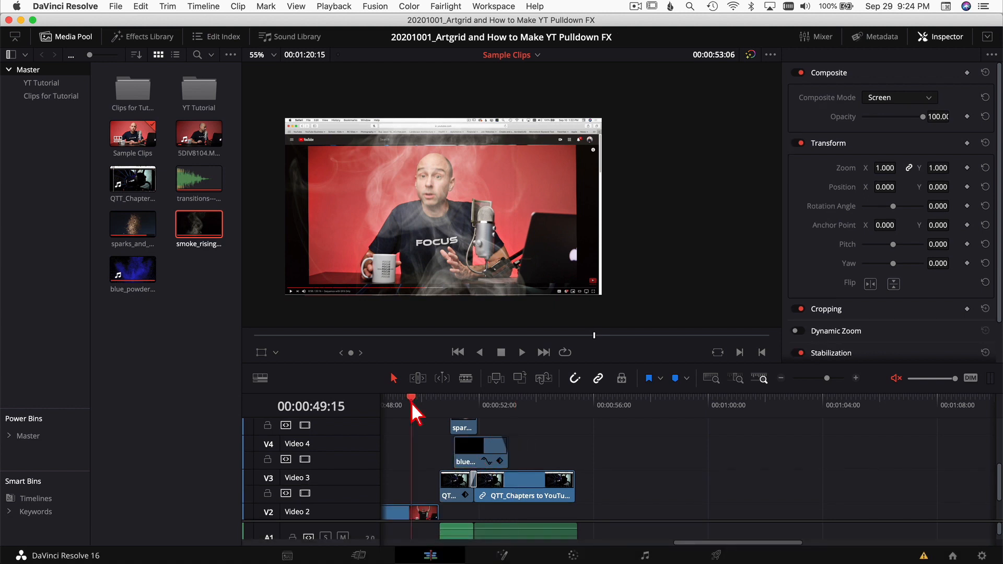
key(space)
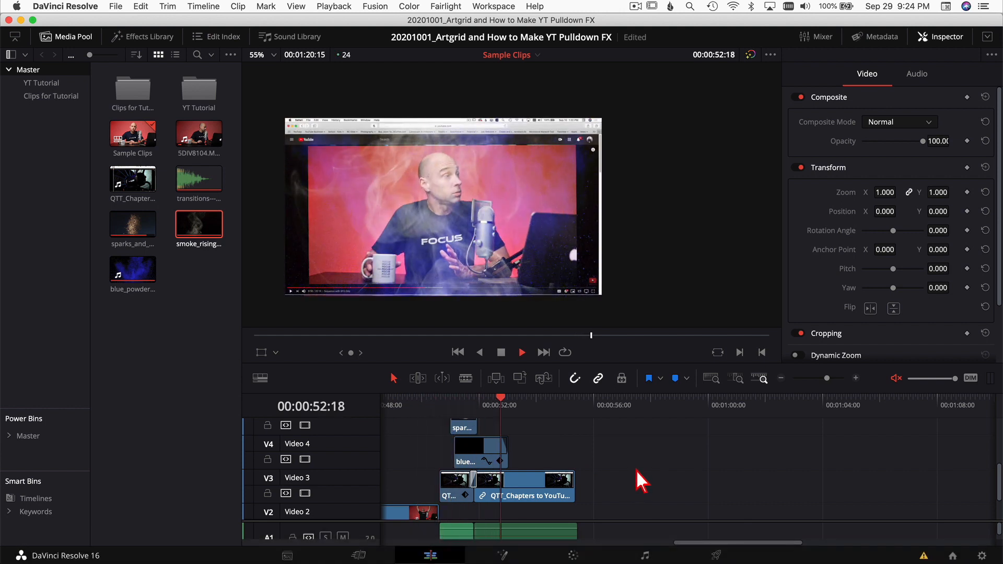
Step: Review the smoke overlay in playback and split the Video 7 smoke clip at 00:00:55:11, where the screen footage ends
scroll(635, 477, up, 3)
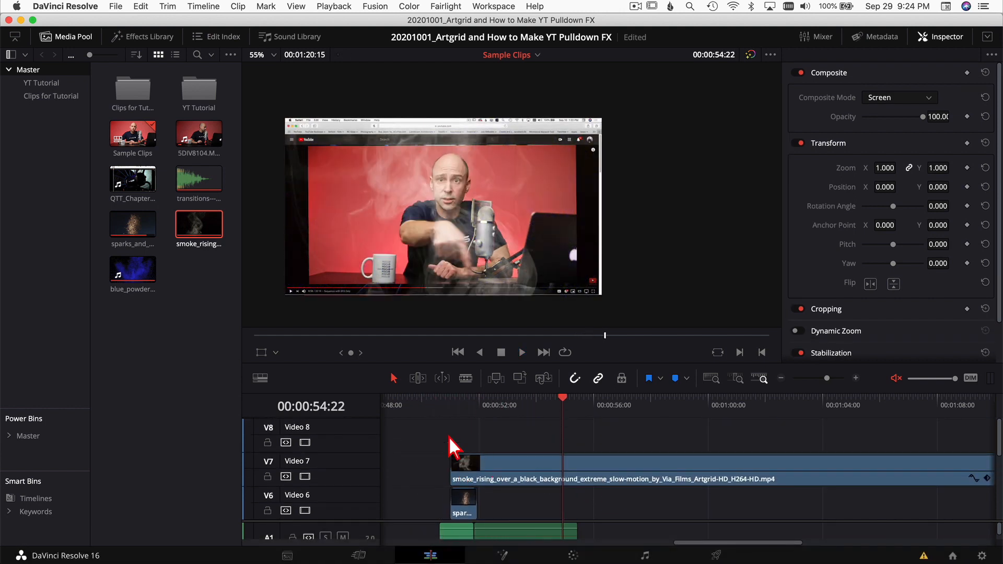
click(494, 414)
key(space)
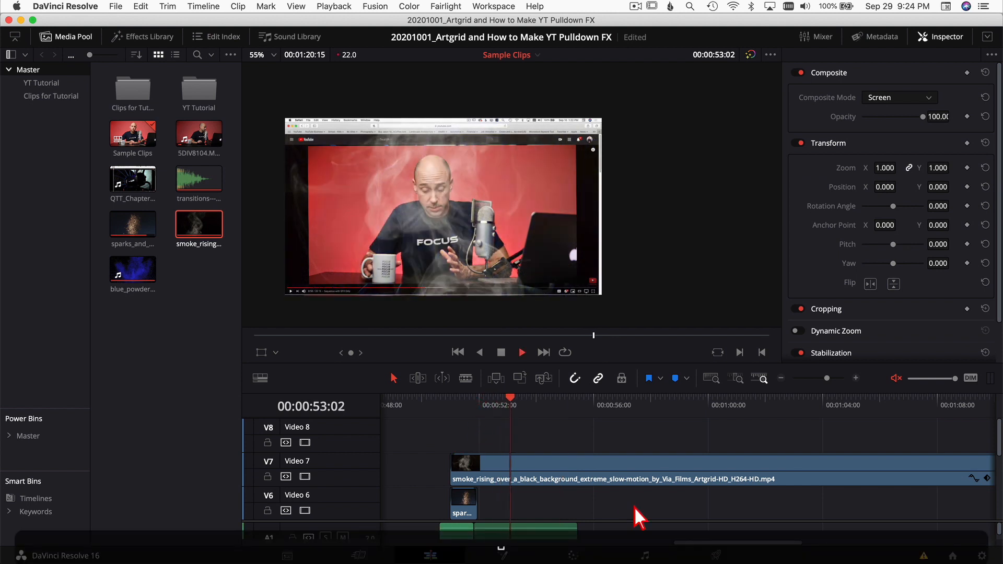
key(space)
drag(574, 400, 578, 399)
click(617, 462)
key(super+b)
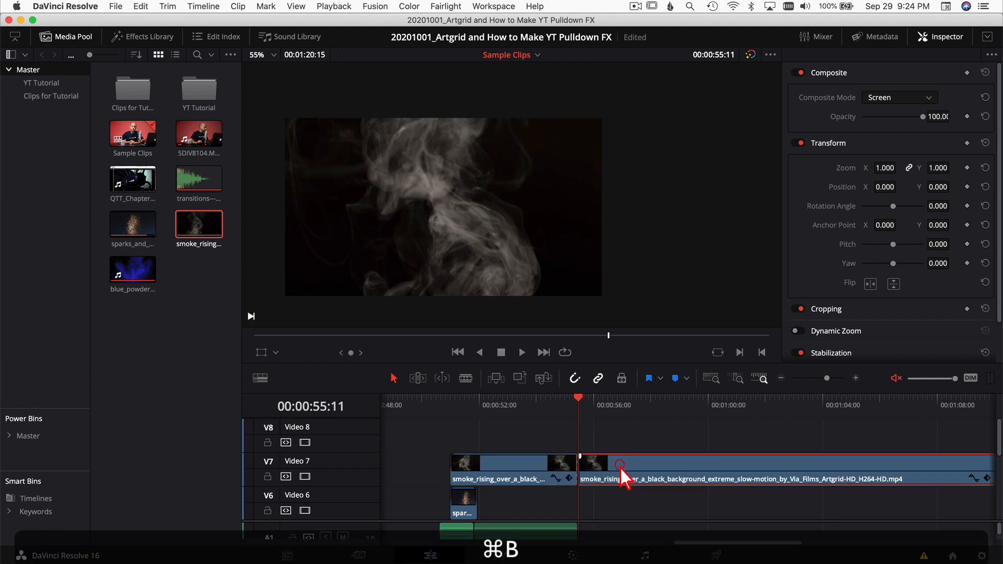
Step: Delete the leftover smoke piece on Video 7, shorten the remaining smoke clip slightly and give it a fade-out at its end
key(BackSpace)
mouse_move(576, 459)
mouse_down()
mouse_move(567, 457)
mouse_move(575, 474)
mouse_move(560, 471)
mouse_up()
click(516, 405)
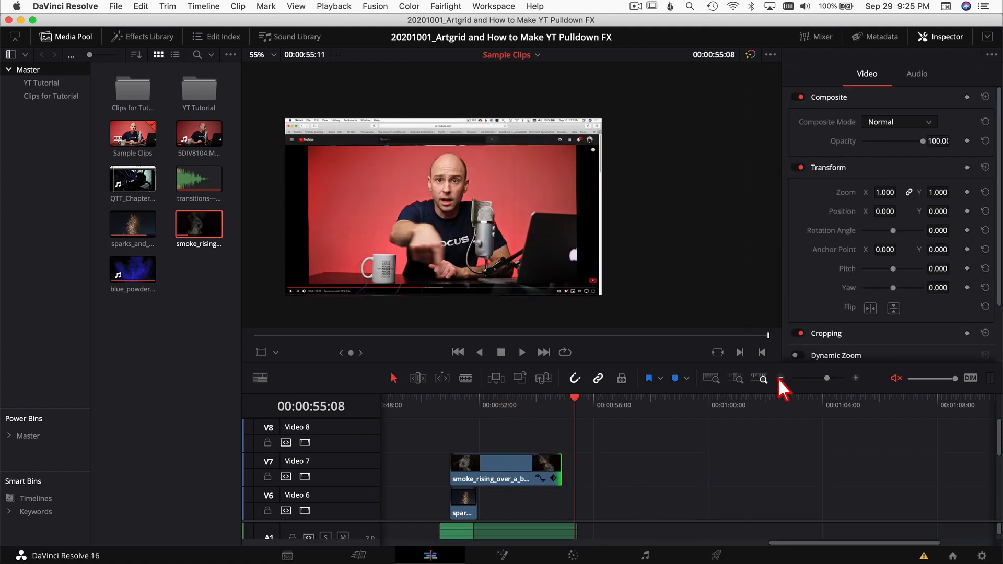
click(781, 378)
scroll(695, 493, down, 2)
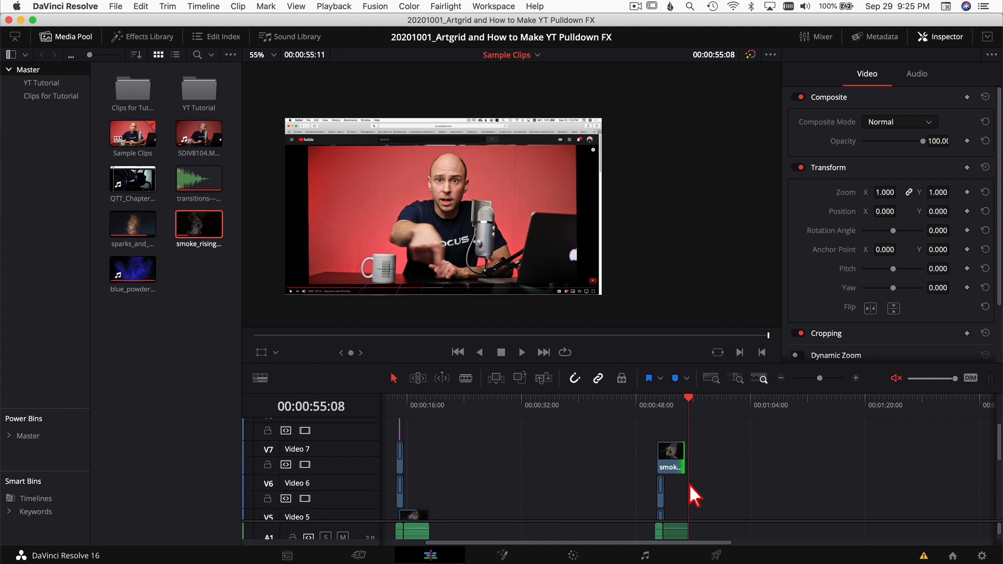
click(855, 379)
drag(686, 365, 686, 288)
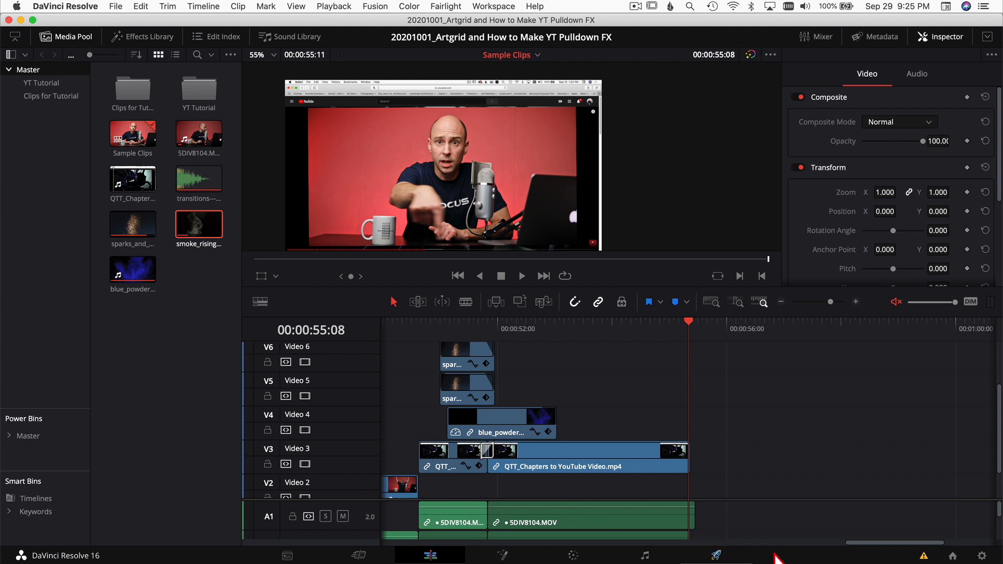
Step: Extend the Video 3 screen recording and the talking footage beneath it so they end at 00:00:57:06
scroll(569, 460, left, 3)
scroll(569, 459, down, 2)
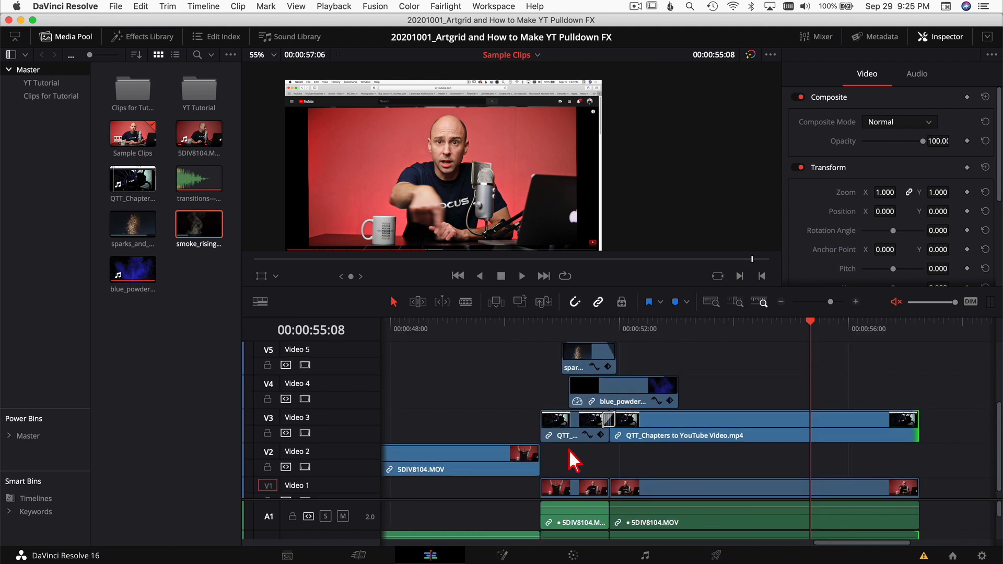
scroll(573, 460, up, 5)
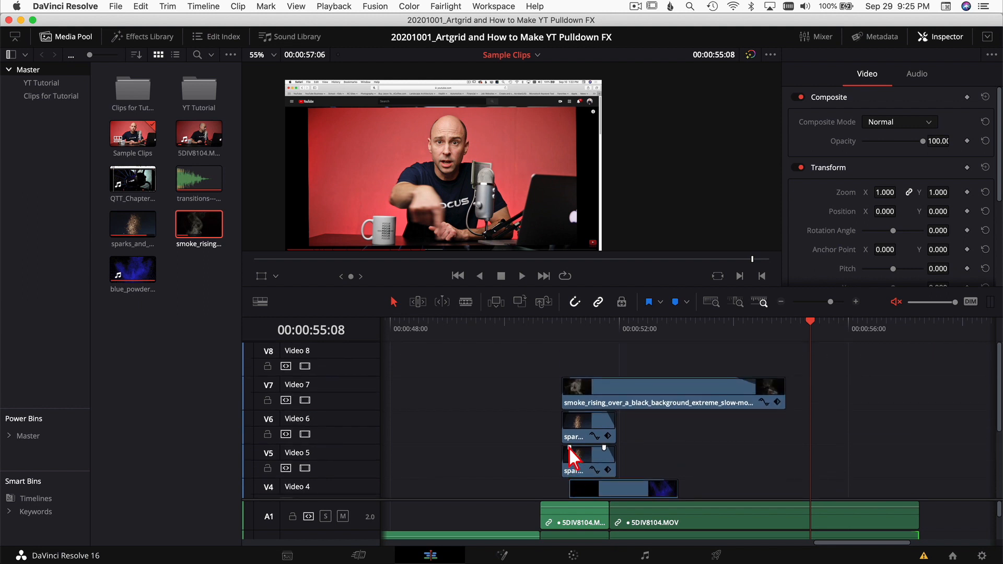
Step: Place a Solid Color generator on Video 8 above the smoke, starting at the impact frame 00:00:51:06
click(578, 327)
key(Right)
key(Right)
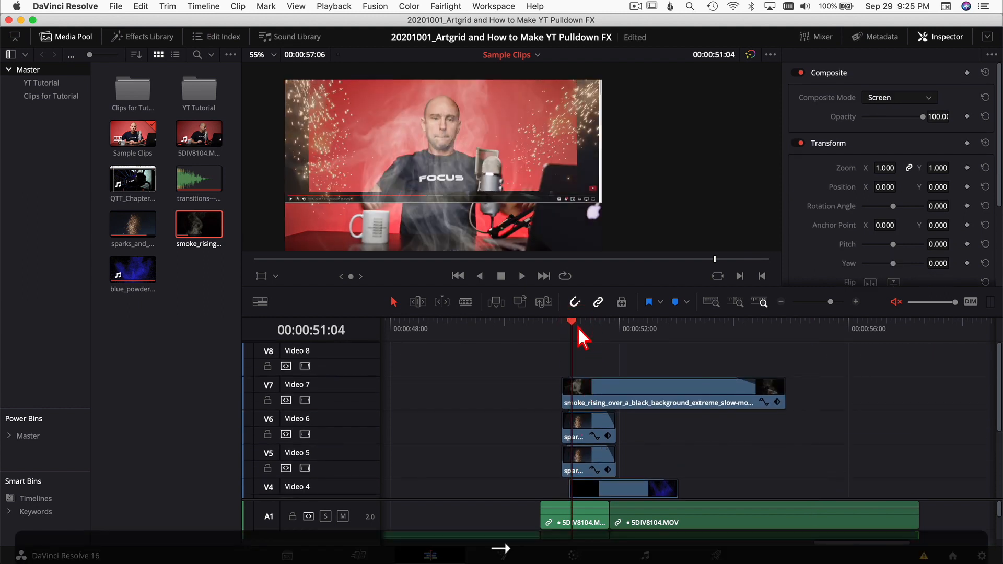
key(Right)
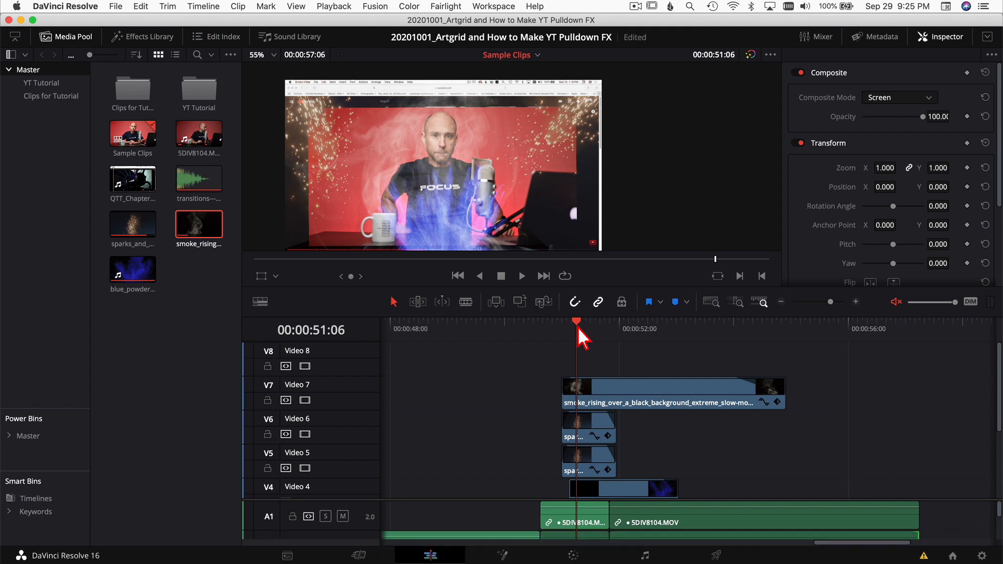
click(57, 97)
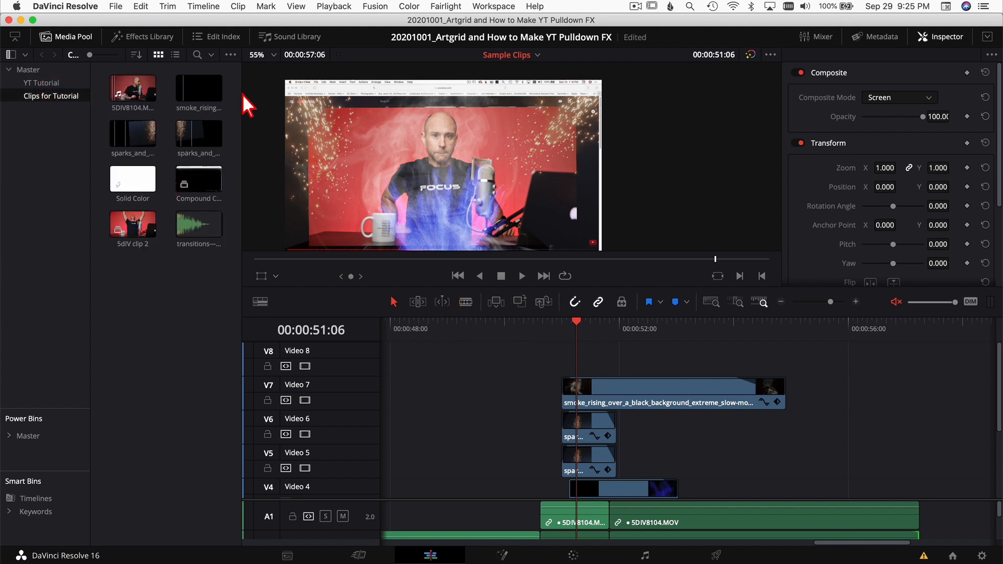
click(144, 41)
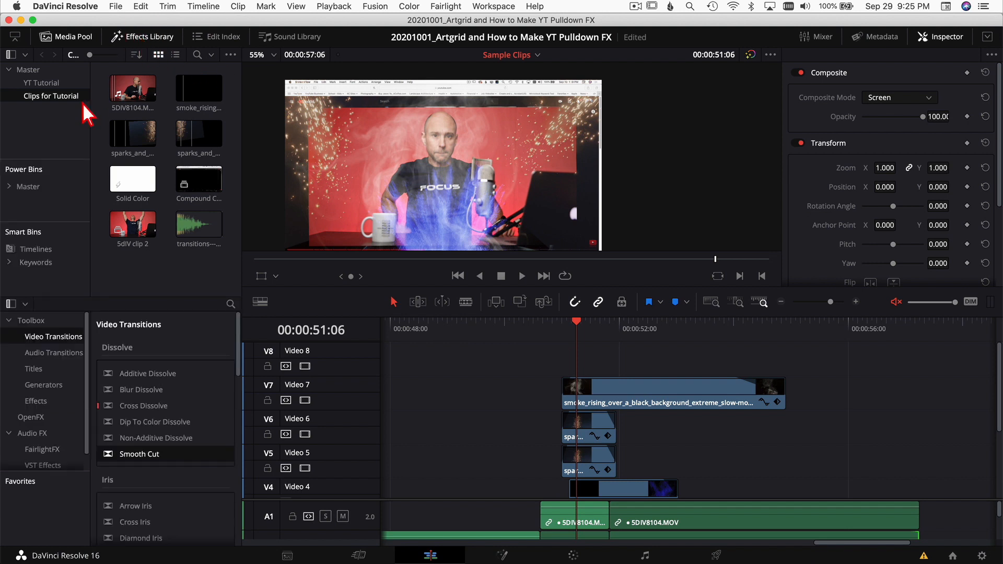
click(67, 36)
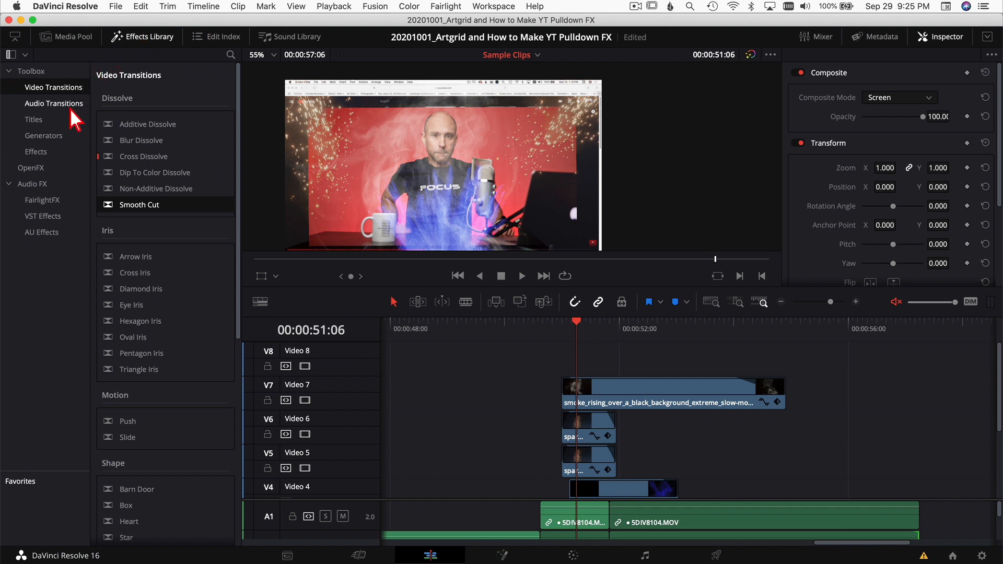
click(60, 139)
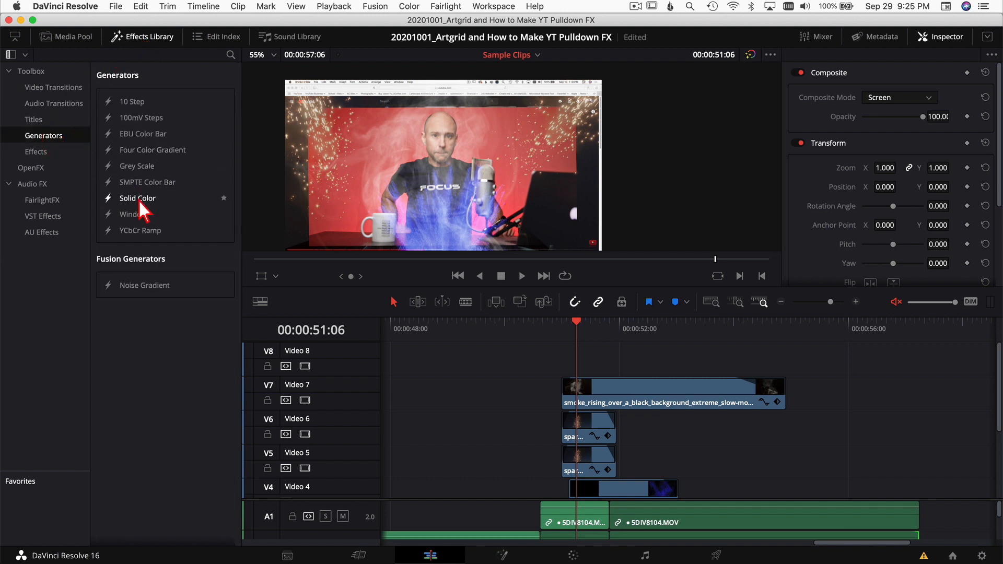
drag(137, 200, 583, 357)
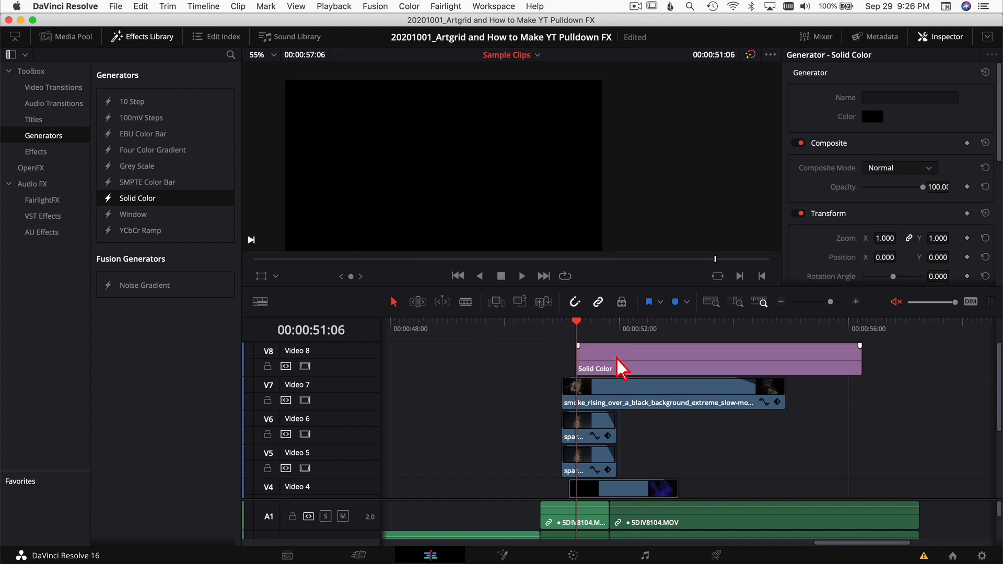
Step: Split the Solid Color clip at 00:00:51:07 and delete the part after the cut, keeping a one-frame flash
click(856, 303)
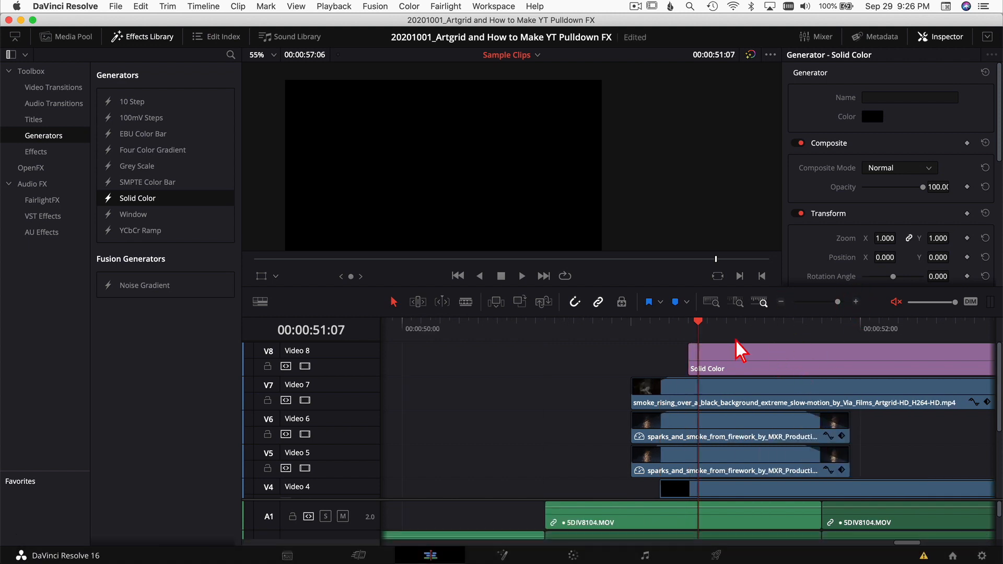
click(737, 359)
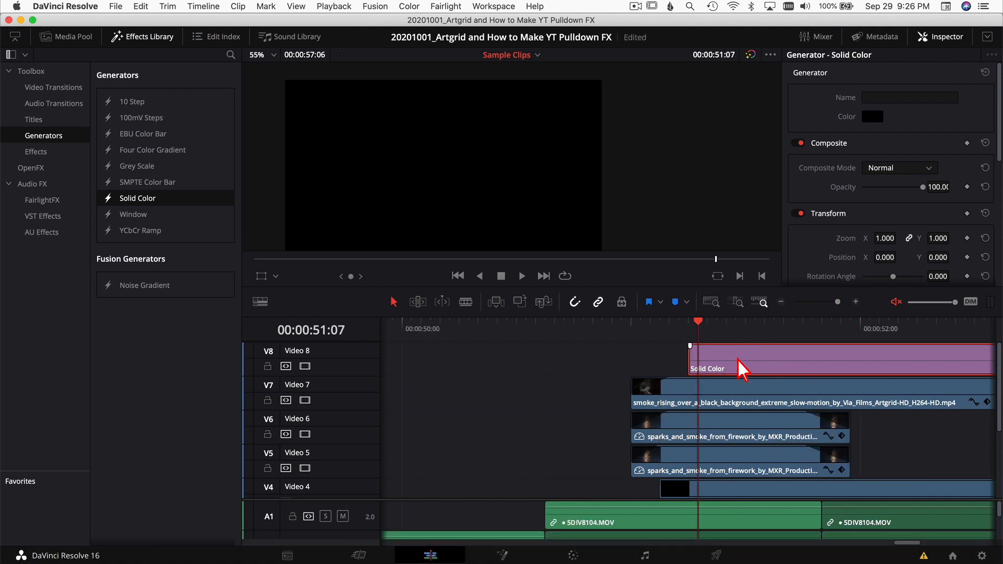
key(super+b)
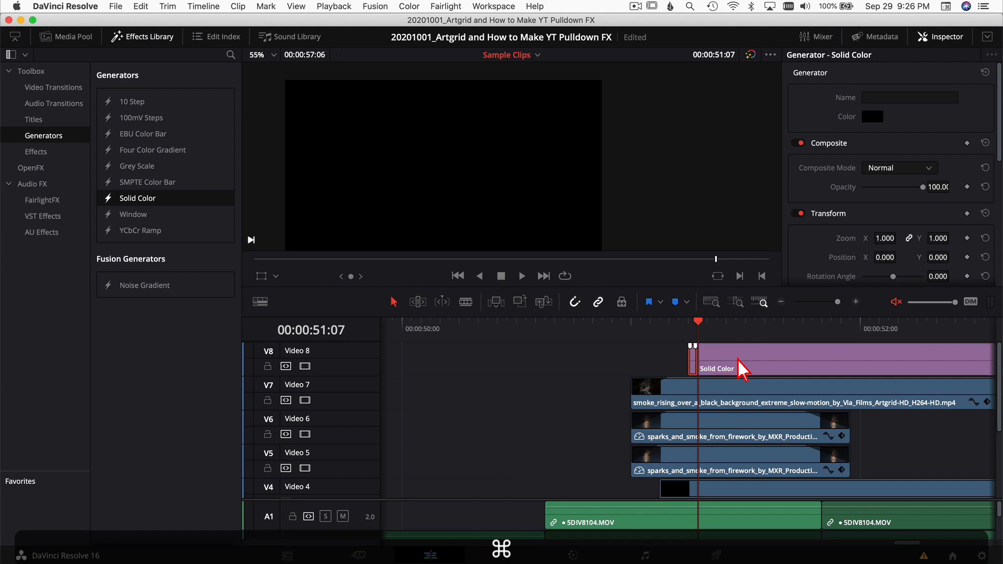
click(744, 358)
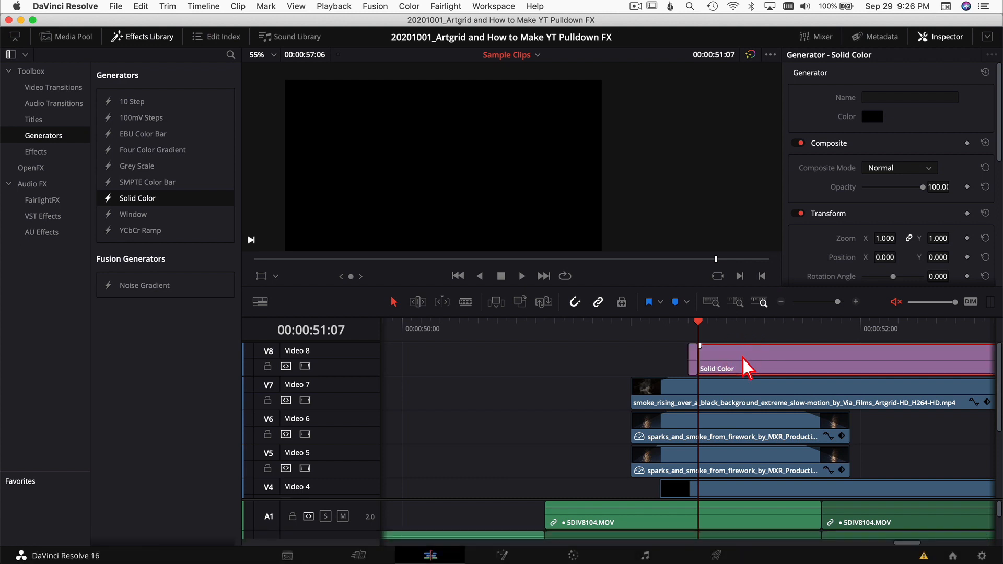
key(BackSpace)
Step: Set the color of the short Solid Color clip on Video 8 to white
click(694, 358)
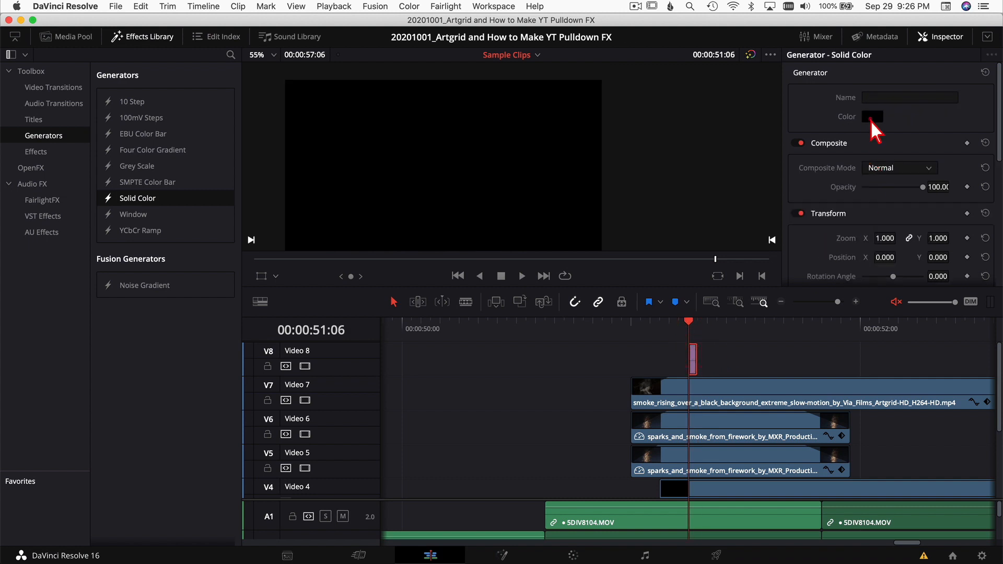
click(871, 117)
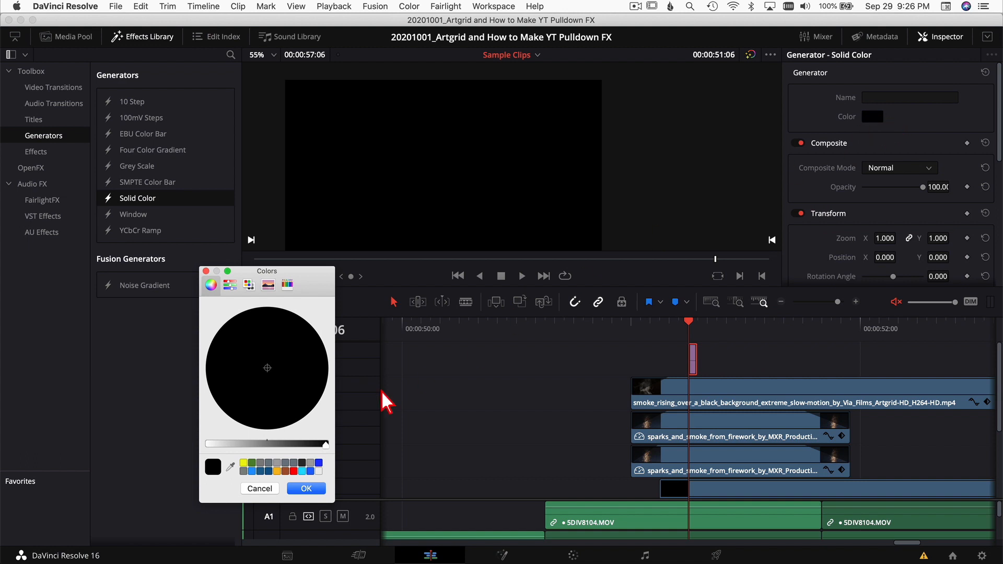
drag(219, 445, 193, 444)
click(306, 489)
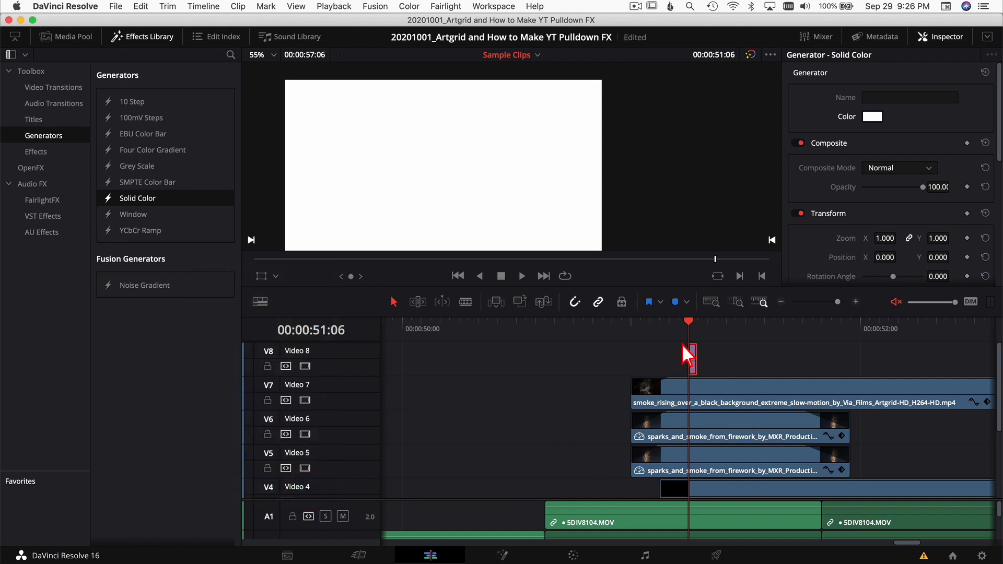
Step: Play back the pulldown from 00:00:50:15 to check the white flash at the impact
click(545, 330)
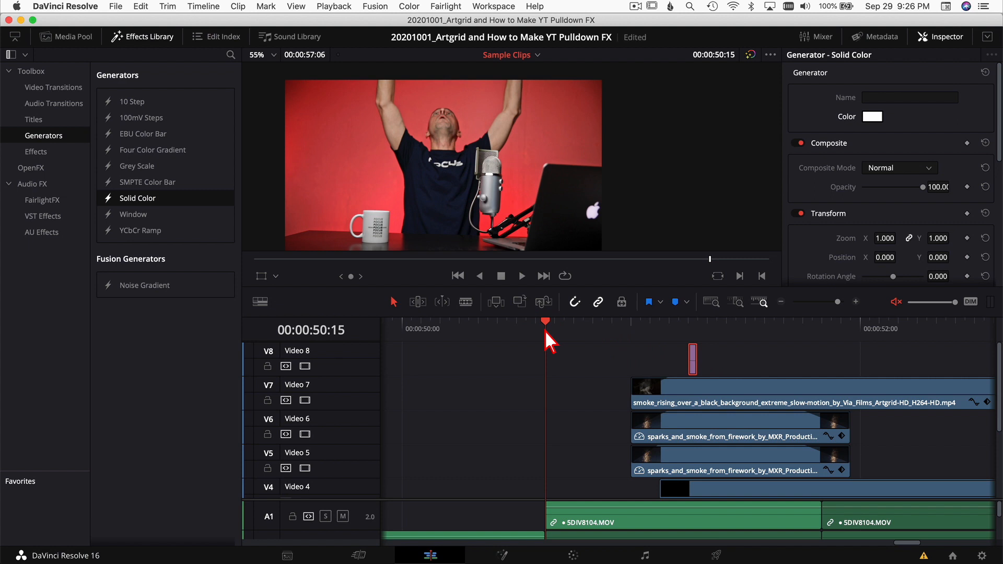
key(space)
key(space)
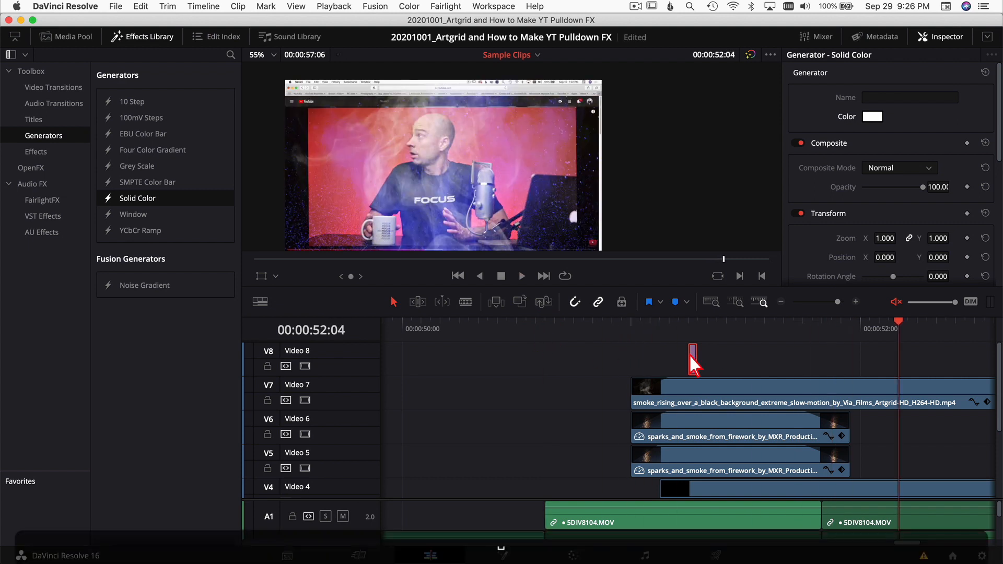
click(687, 331)
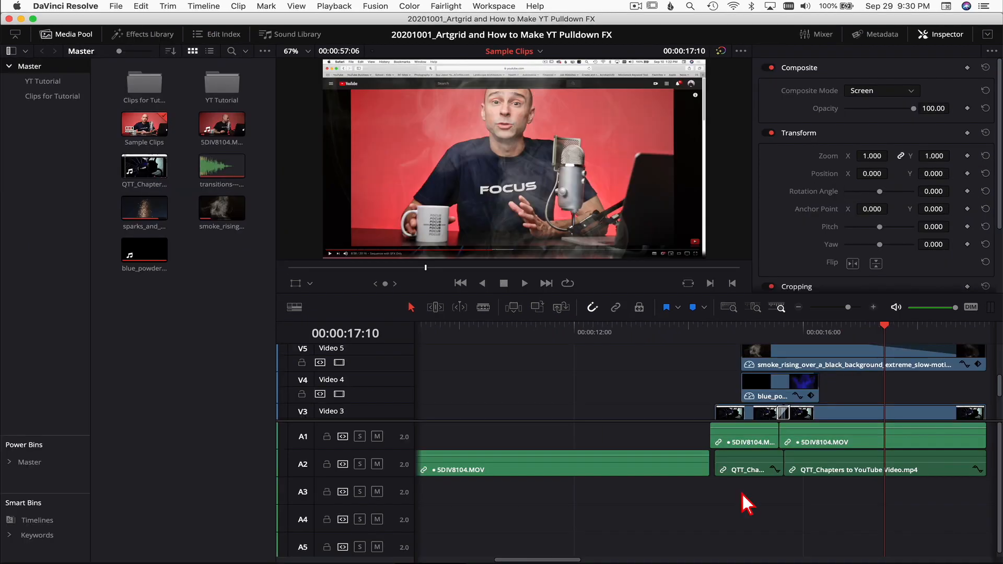
Step: Place the transitions impact-sub-boom sound effect on Audio 4 beyond the end of the footage and listen to it on its own
scroll(851, 421, up, 5)
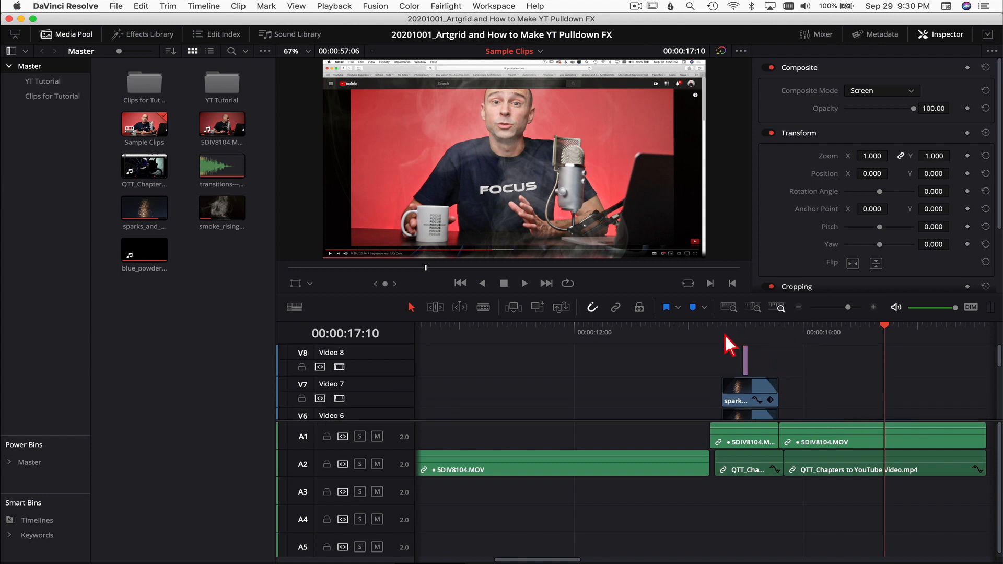
click(209, 168)
drag(218, 173, 703, 505)
drag(762, 525, 630, 536)
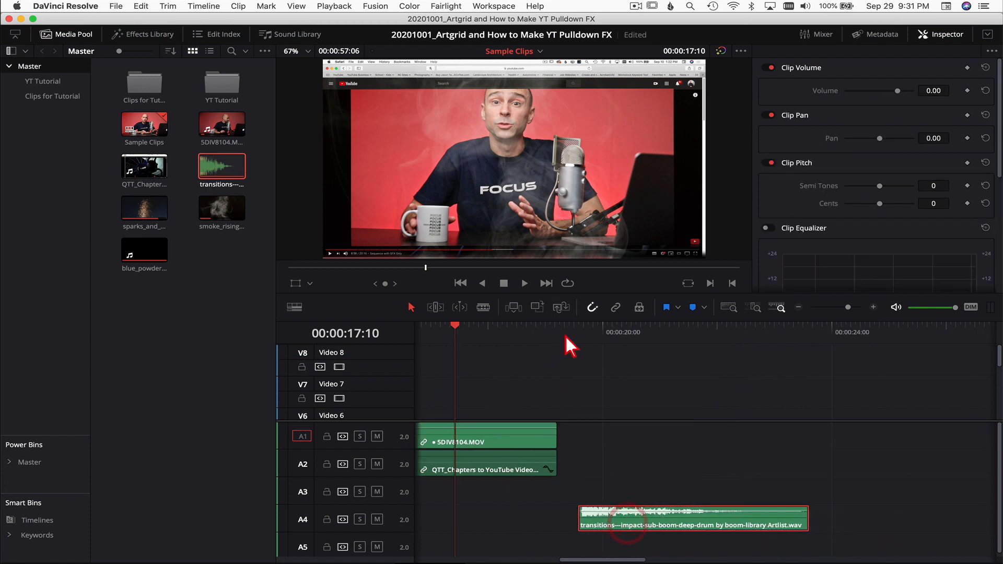
click(576, 339)
key(space)
key(space)
Step: Move the Audio 4 boom sound beneath the pulldown and align its first peak with the white flash at 00:00:14:23
scroll(633, 544, left, 5)
drag(870, 528, 590, 514)
click(538, 333)
key(Right)
key(Right)
key(Right)
key(Right)
key(Right)
key(Right)
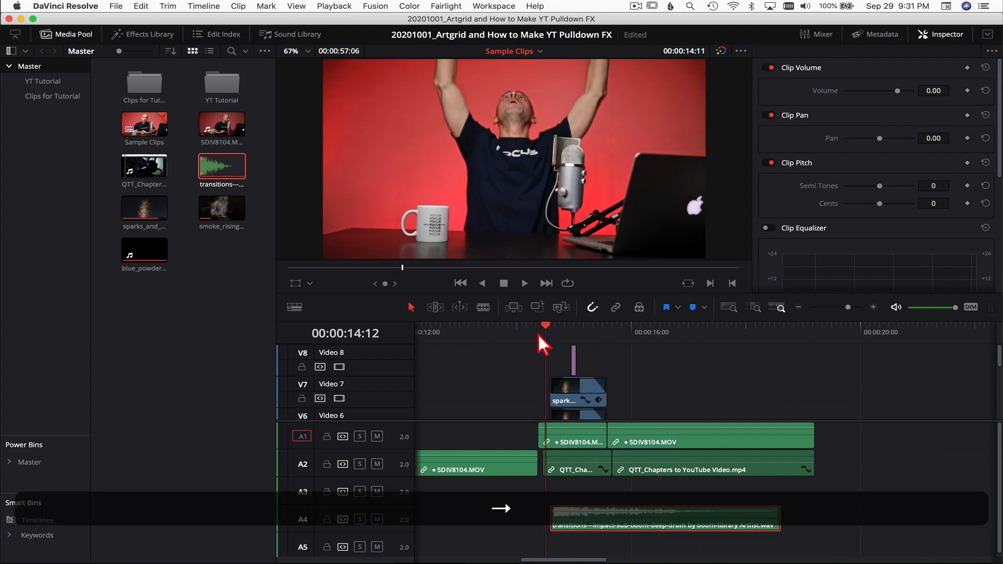
key(Right)
key(Right)
key(Right)
key(Right)
key(Right)
key(Right)
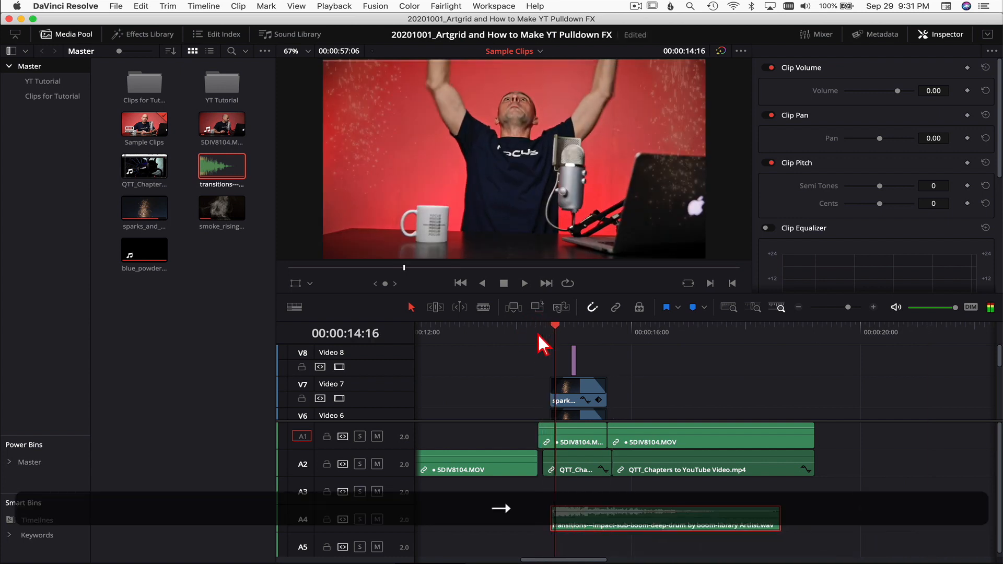
key(Right)
key(Right)
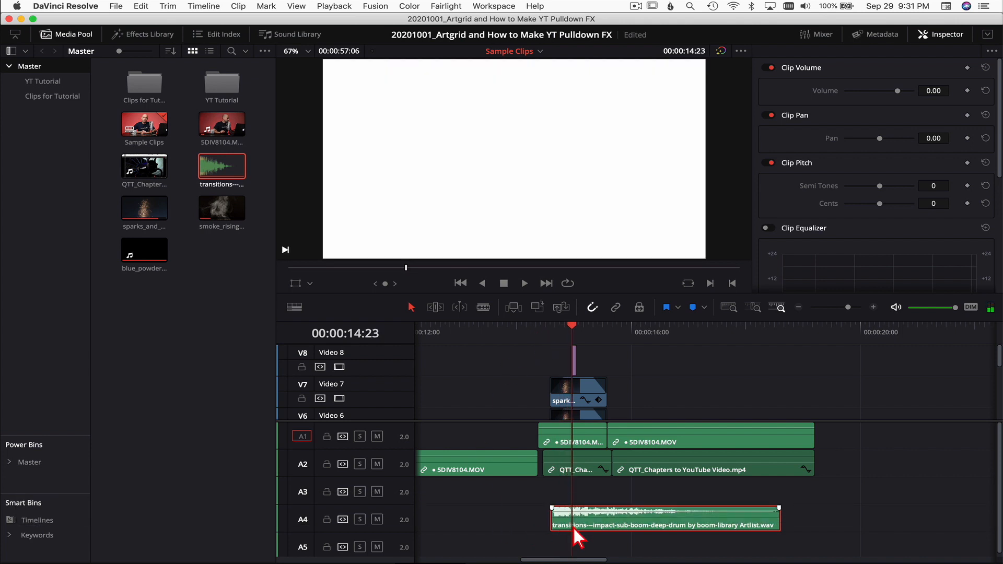
drag(579, 523, 588, 522)
Step: Nudge the Audio 4 impact sound one frame earlier to fine-tune its sync with the white flash
click(873, 307)
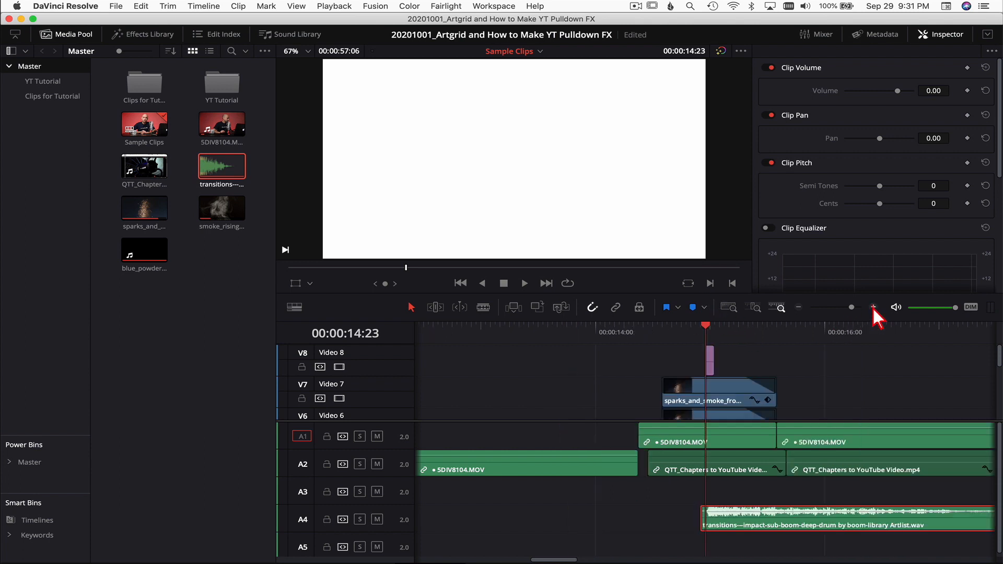
click(873, 307)
click(880, 309)
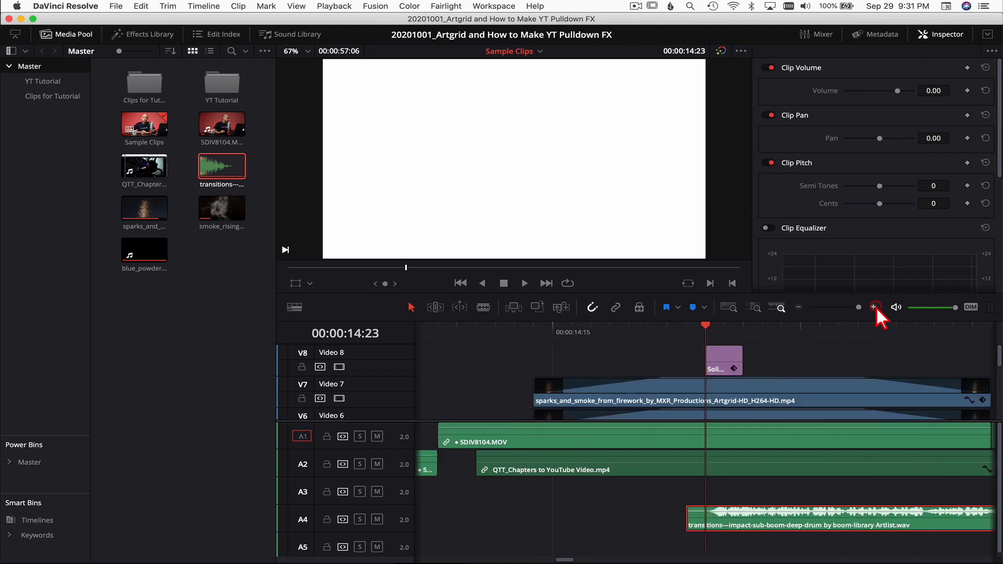
click(880, 310)
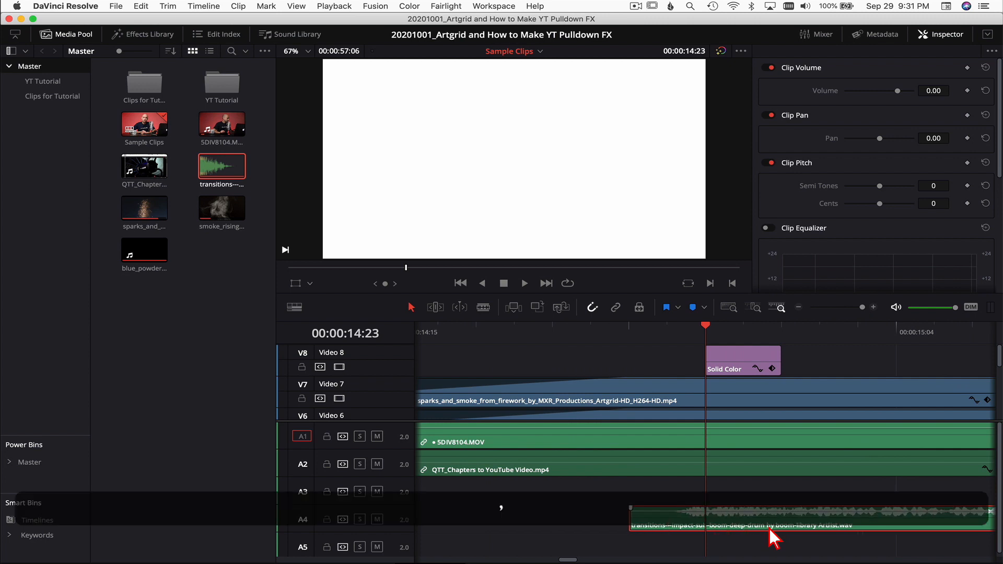
click(842, 355)
click(799, 308)
click(798, 309)
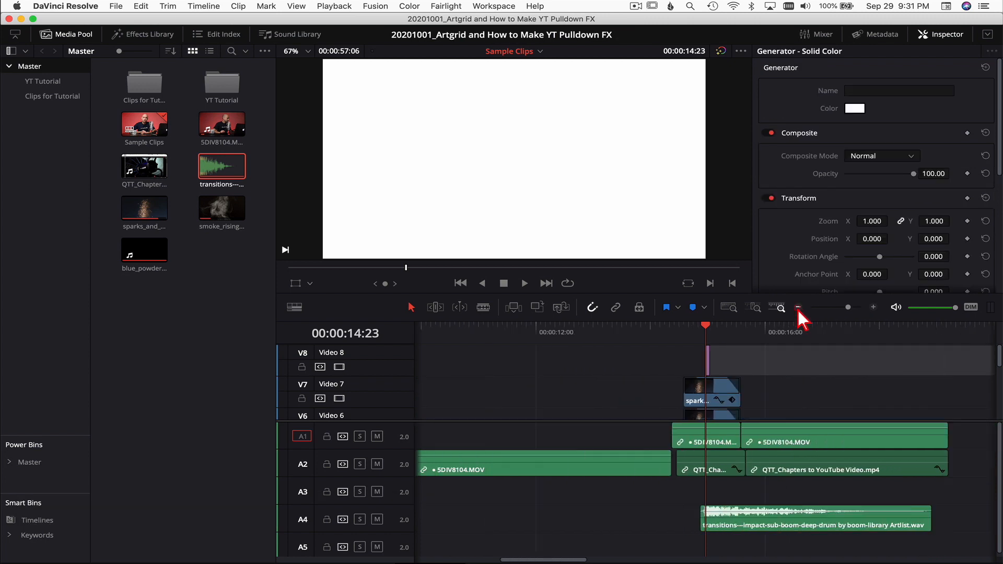
Step: Play back the effect with sound from before the pulldown and review the layered clips on the video tracks
click(633, 333)
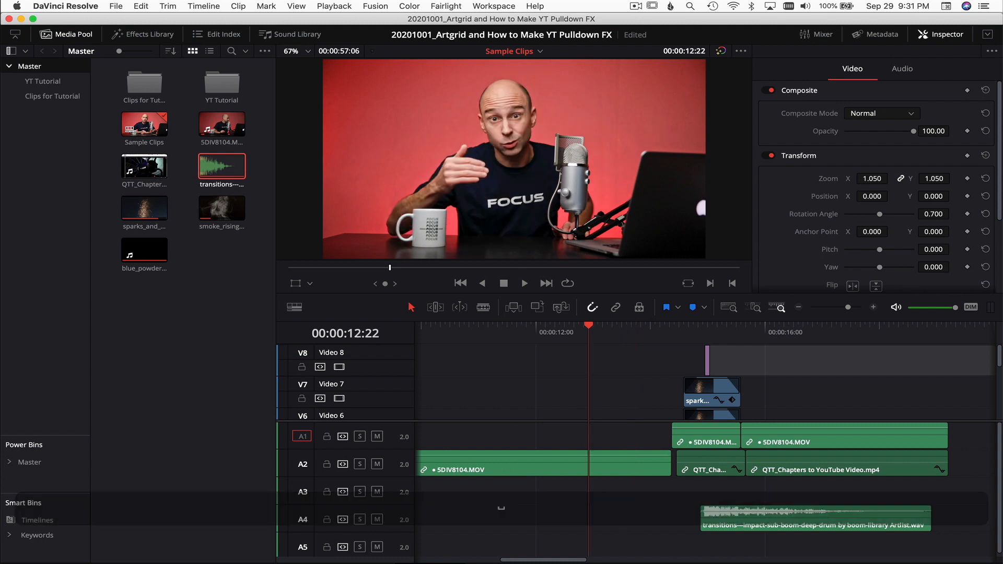
key(space)
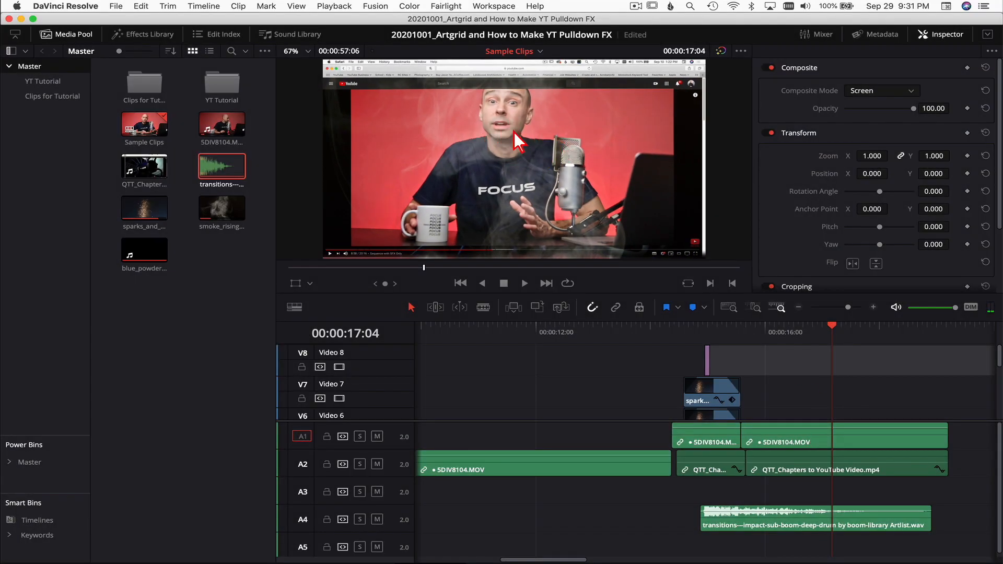
scroll(706, 382, down, 5)
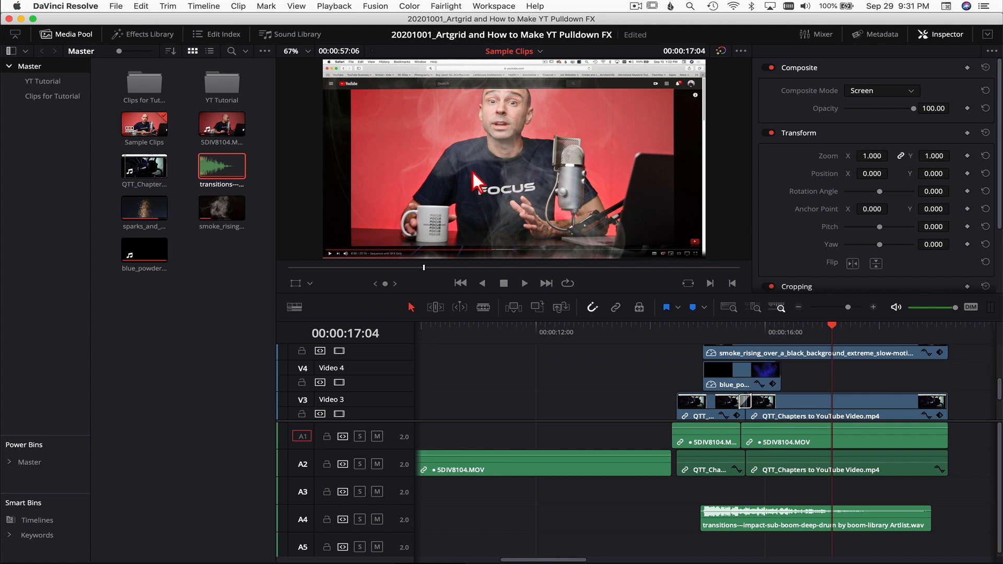
scroll(799, 392, up, 3)
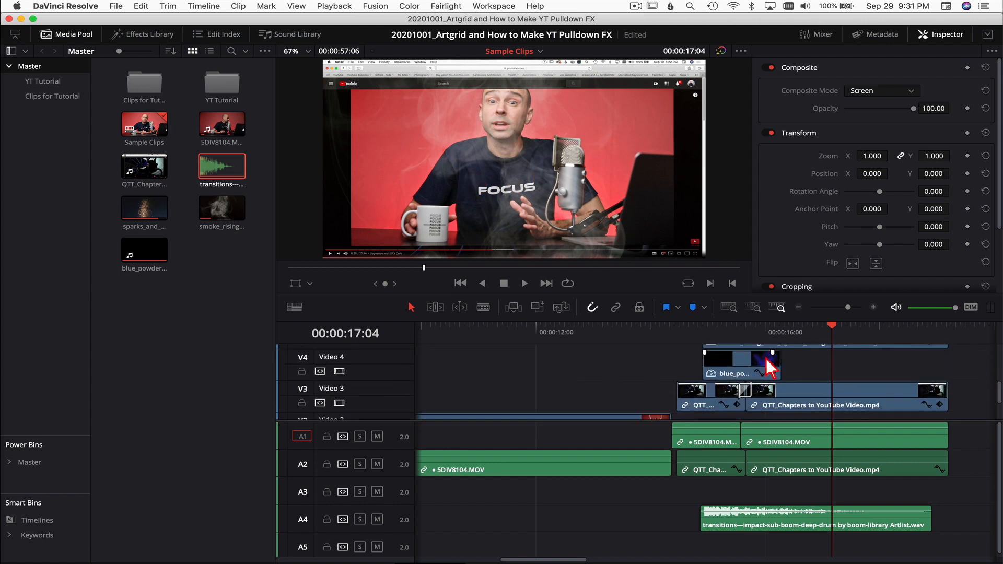
scroll(784, 392, up, 2)
scroll(721, 347, down, 4)
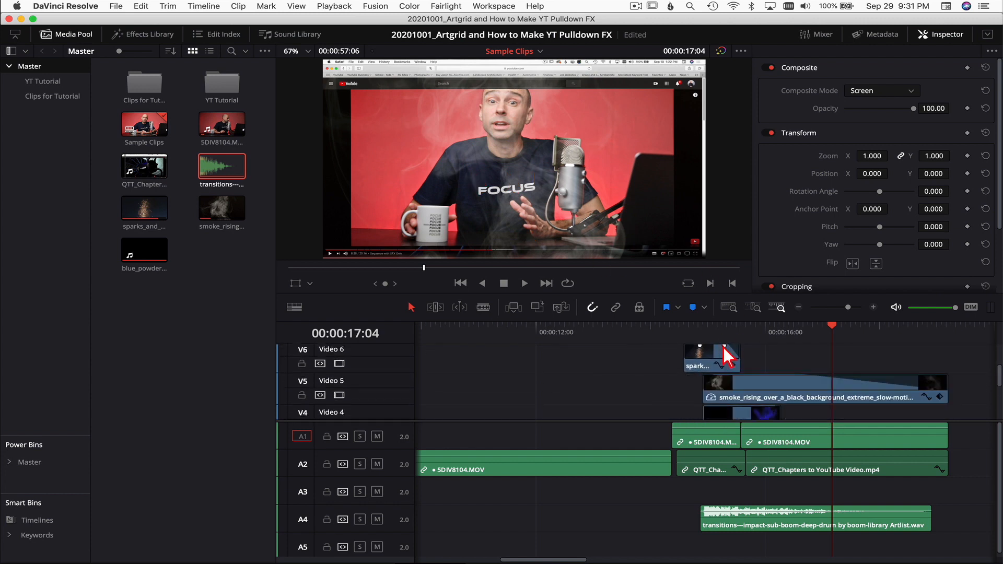
scroll(768, 398, down, 2)
scroll(784, 406, up, 1)
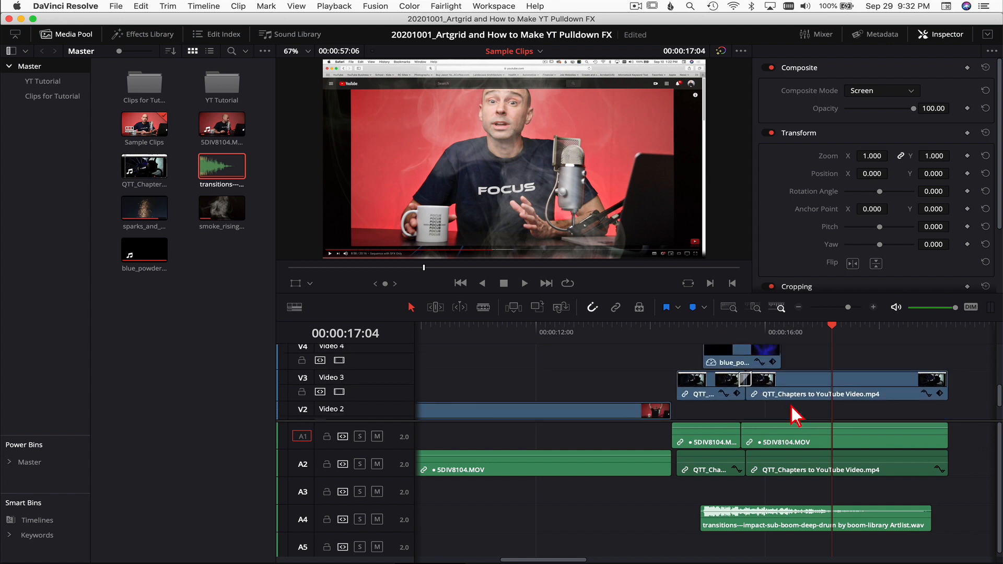